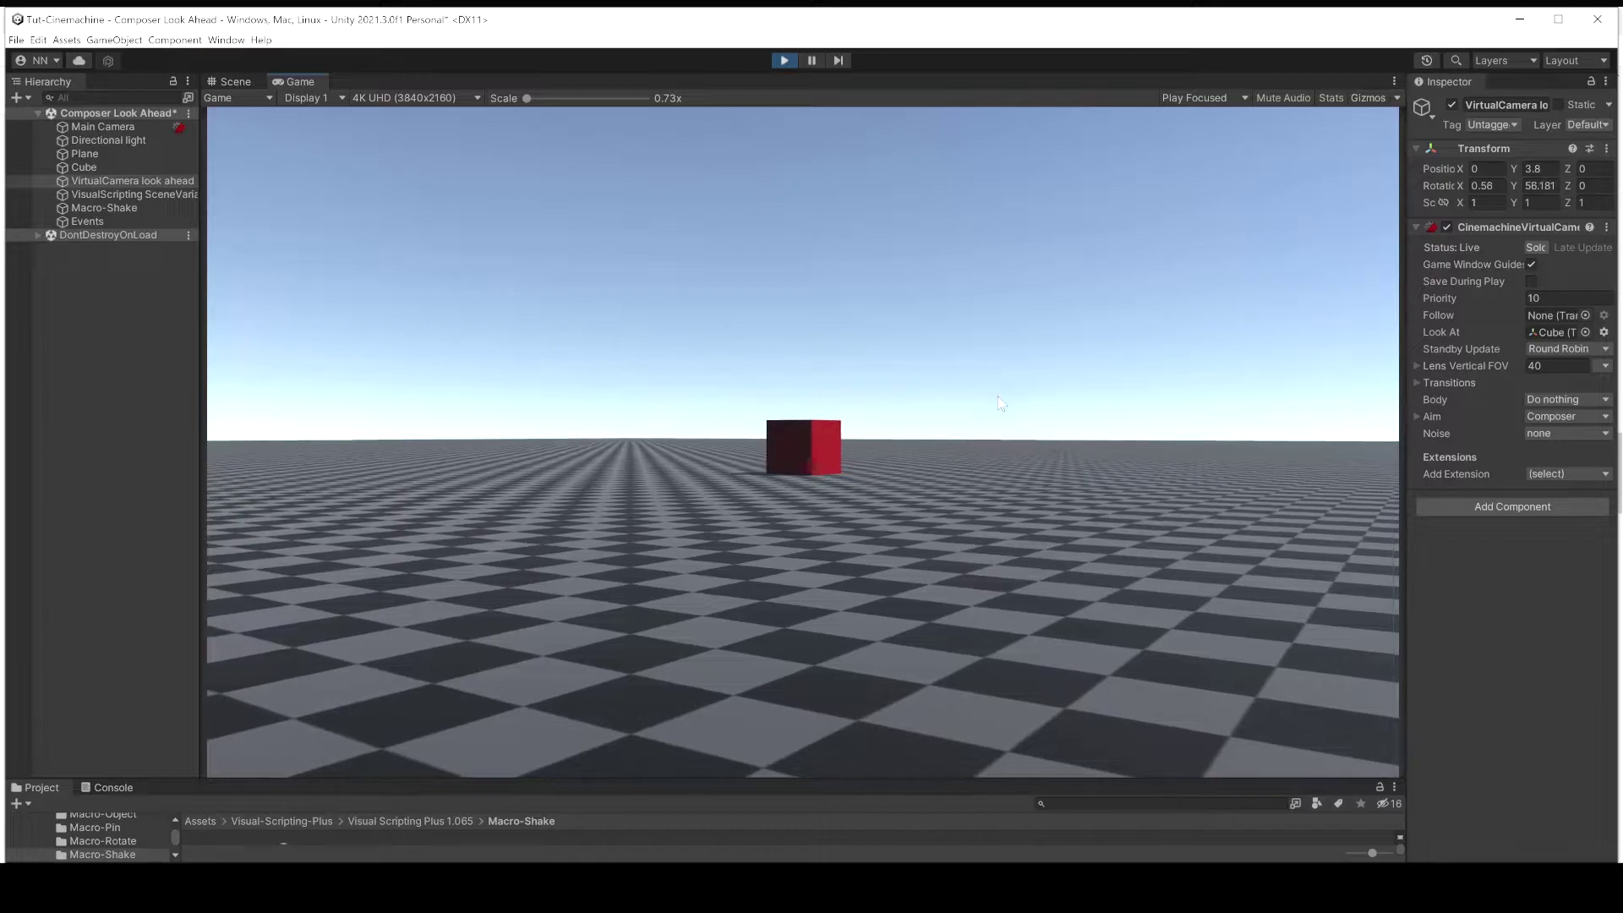
- Uncheck the CinemachineVirtualCamera component in the Inspector while the game is playing
left_click(1445, 227)
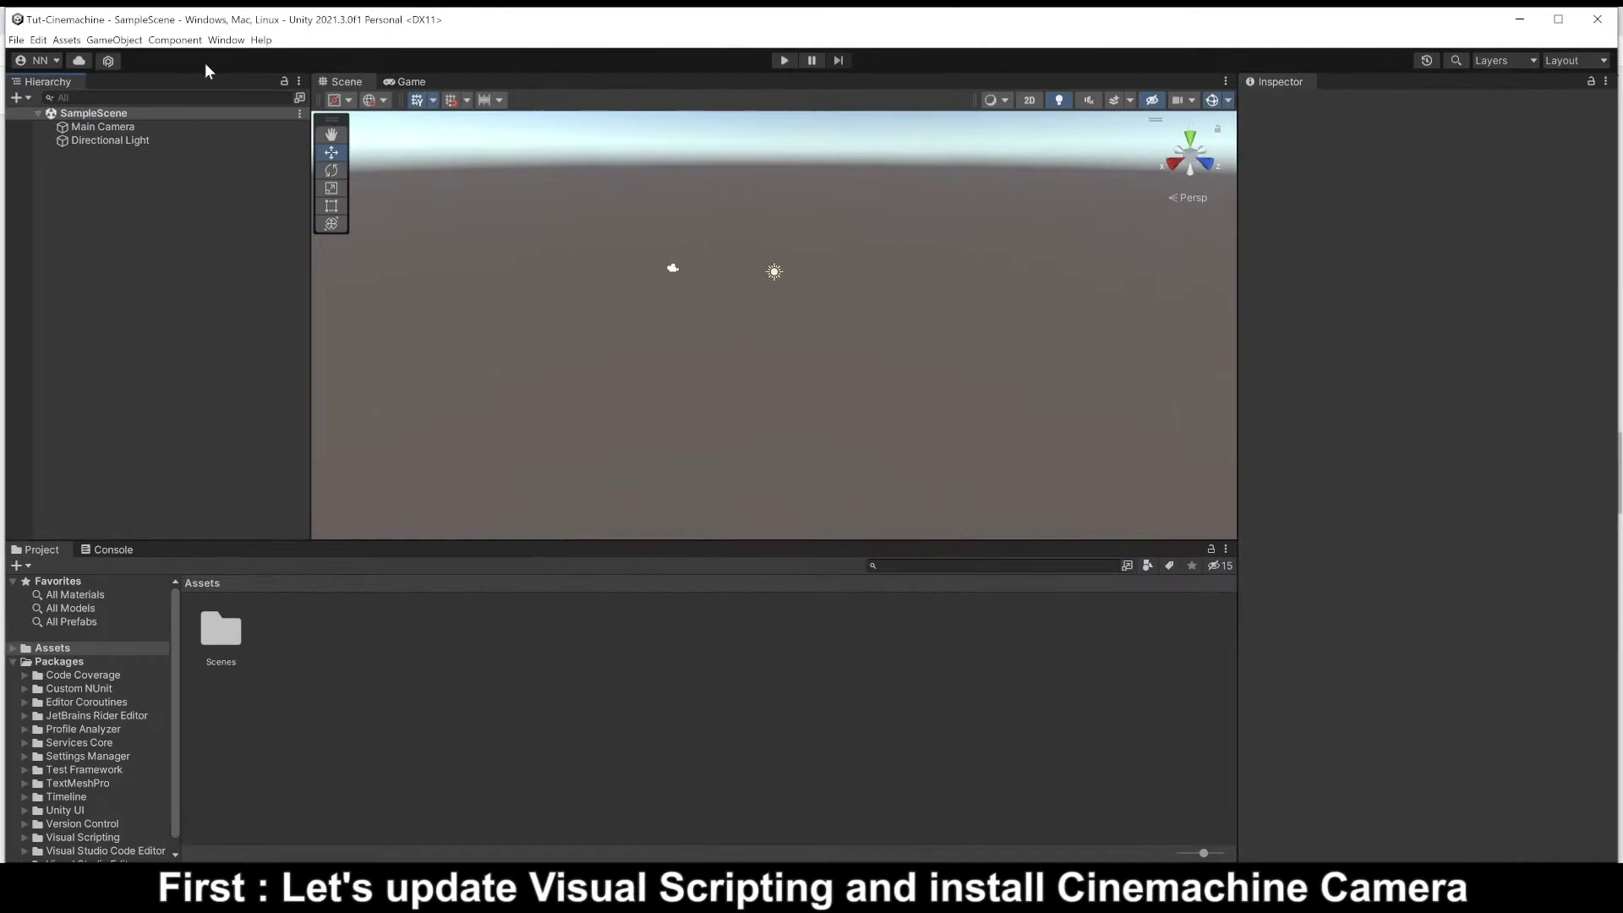
- Update the Visual Scripting package to version 1.7.8 in the Package Manager
left_click(226, 40)
left_click(253, 183)
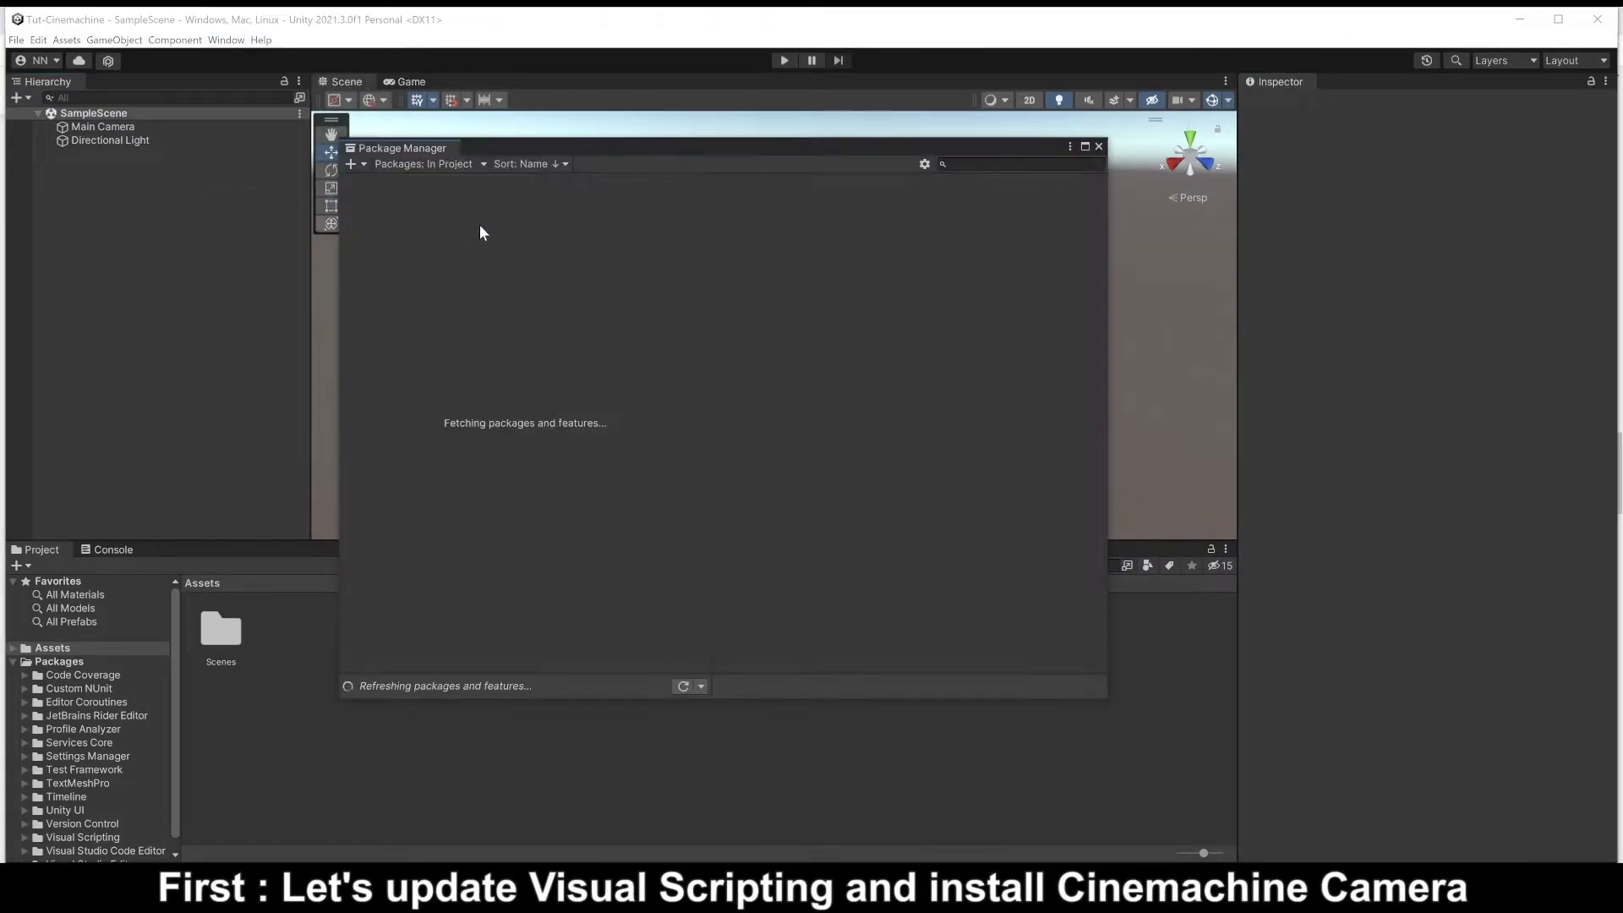
left_click(454, 380)
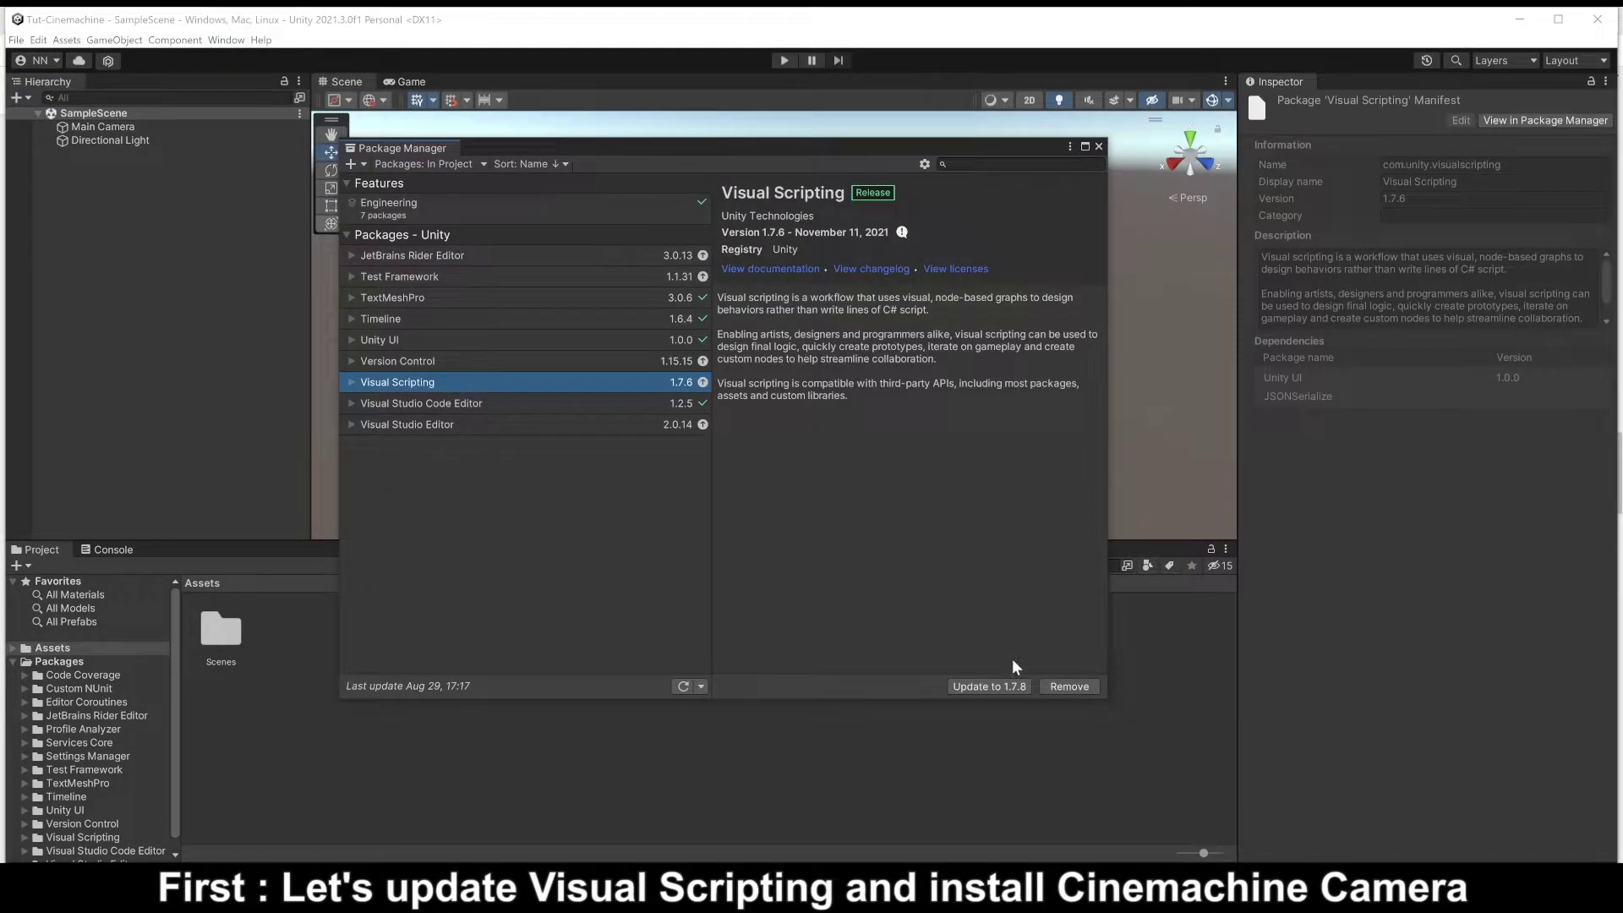
left_click(996, 686)
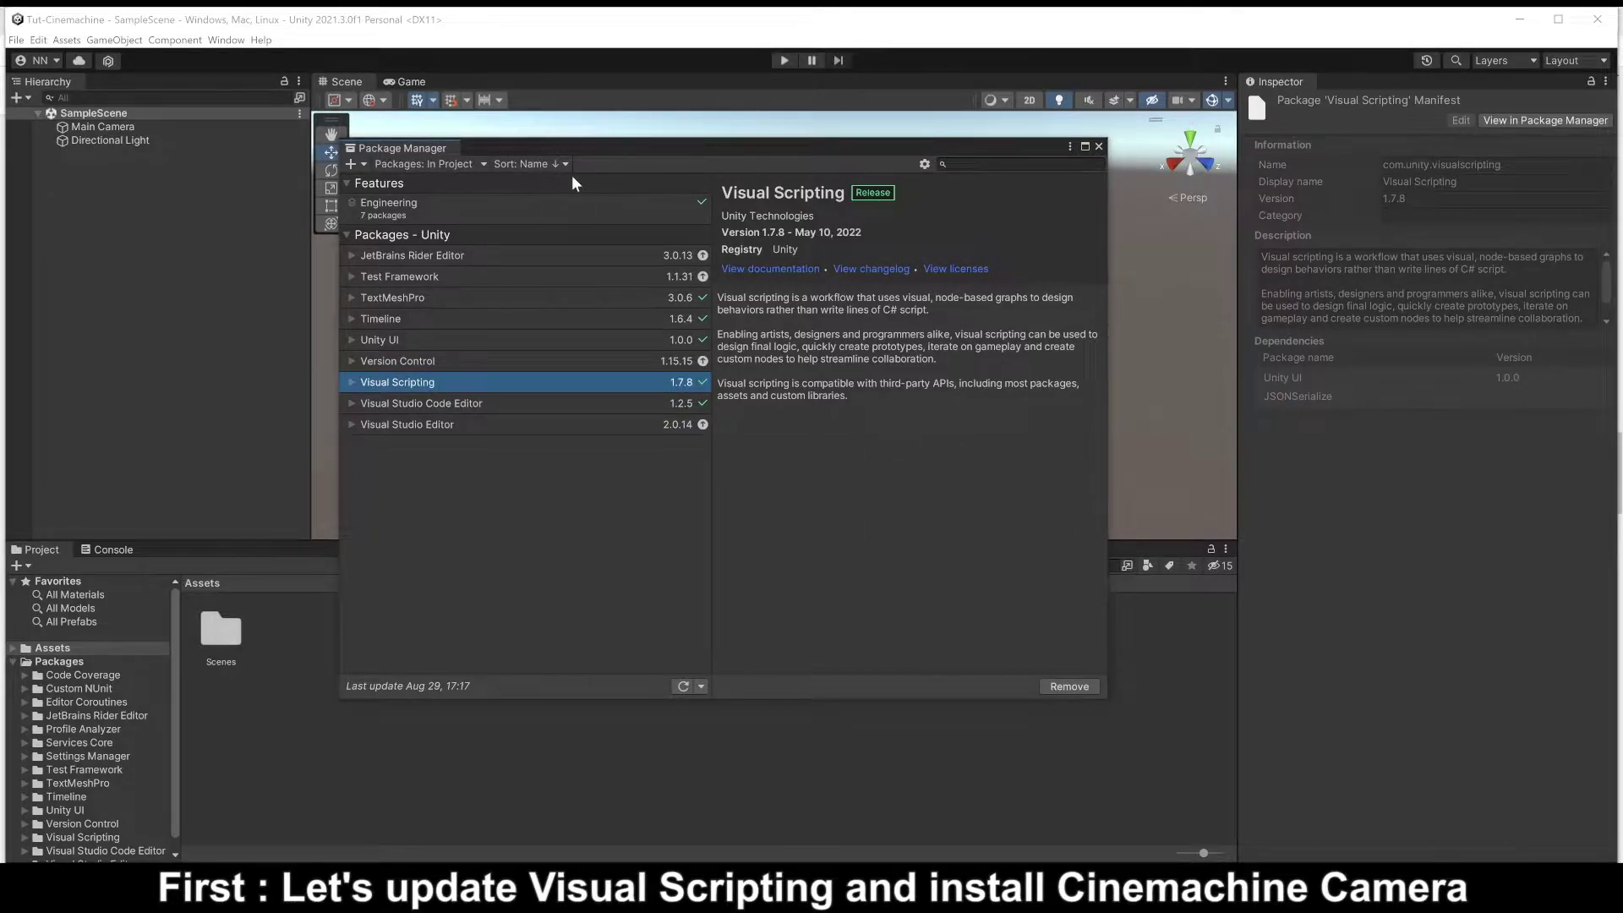
- Install Cinemachine 2.8.6 from the Unity Registry and import its Example Scenes sample
left_click(463, 164)
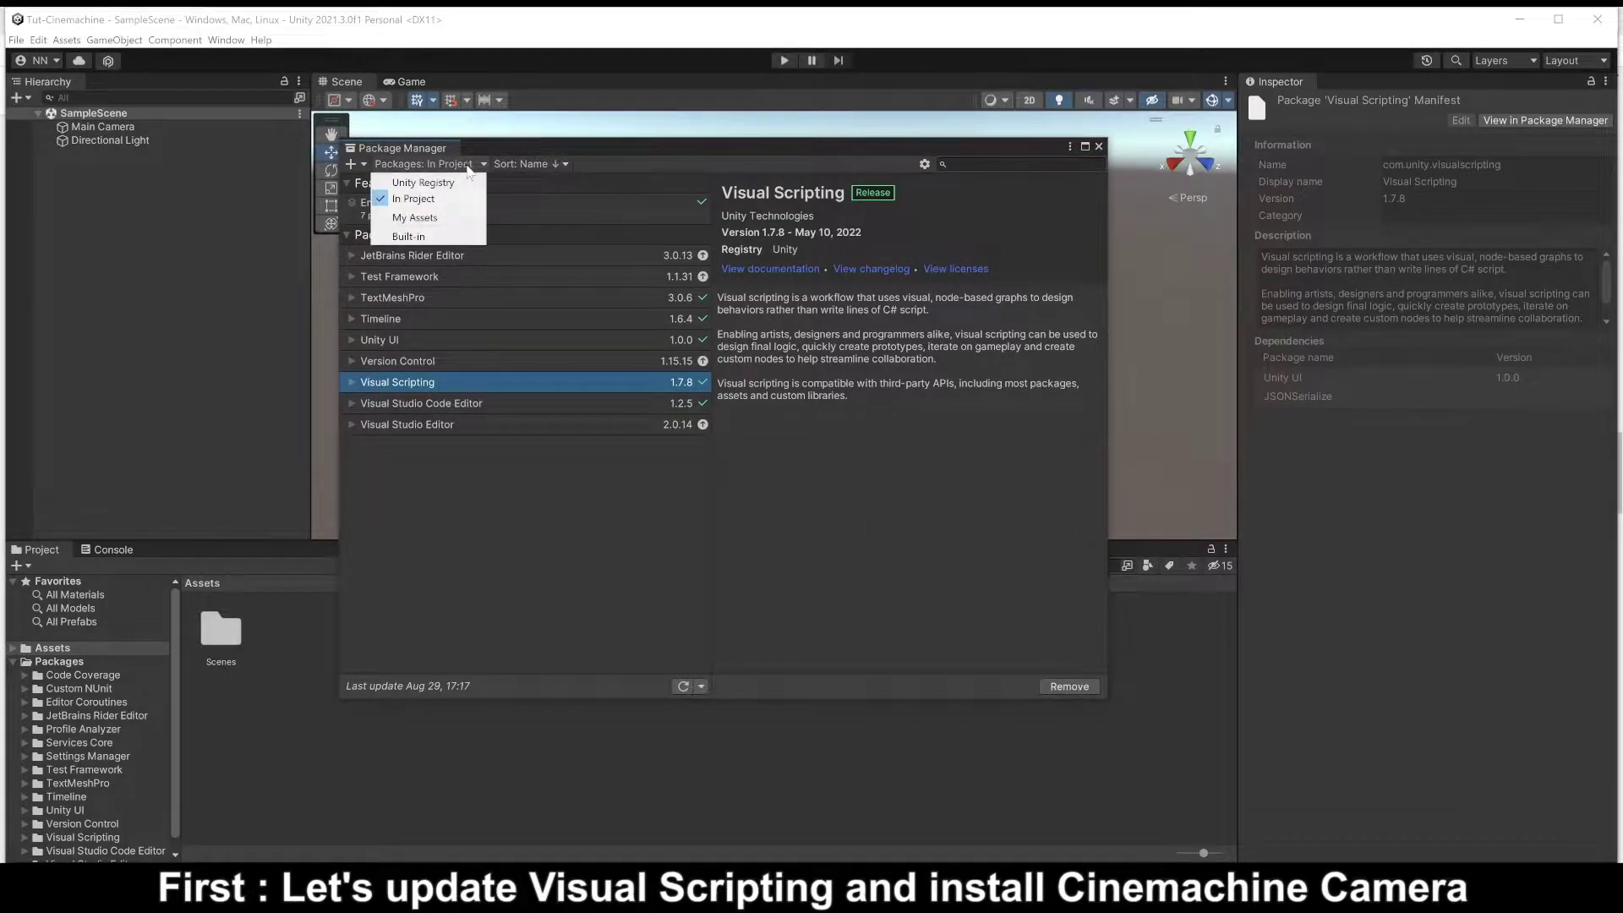
left_click(420, 184)
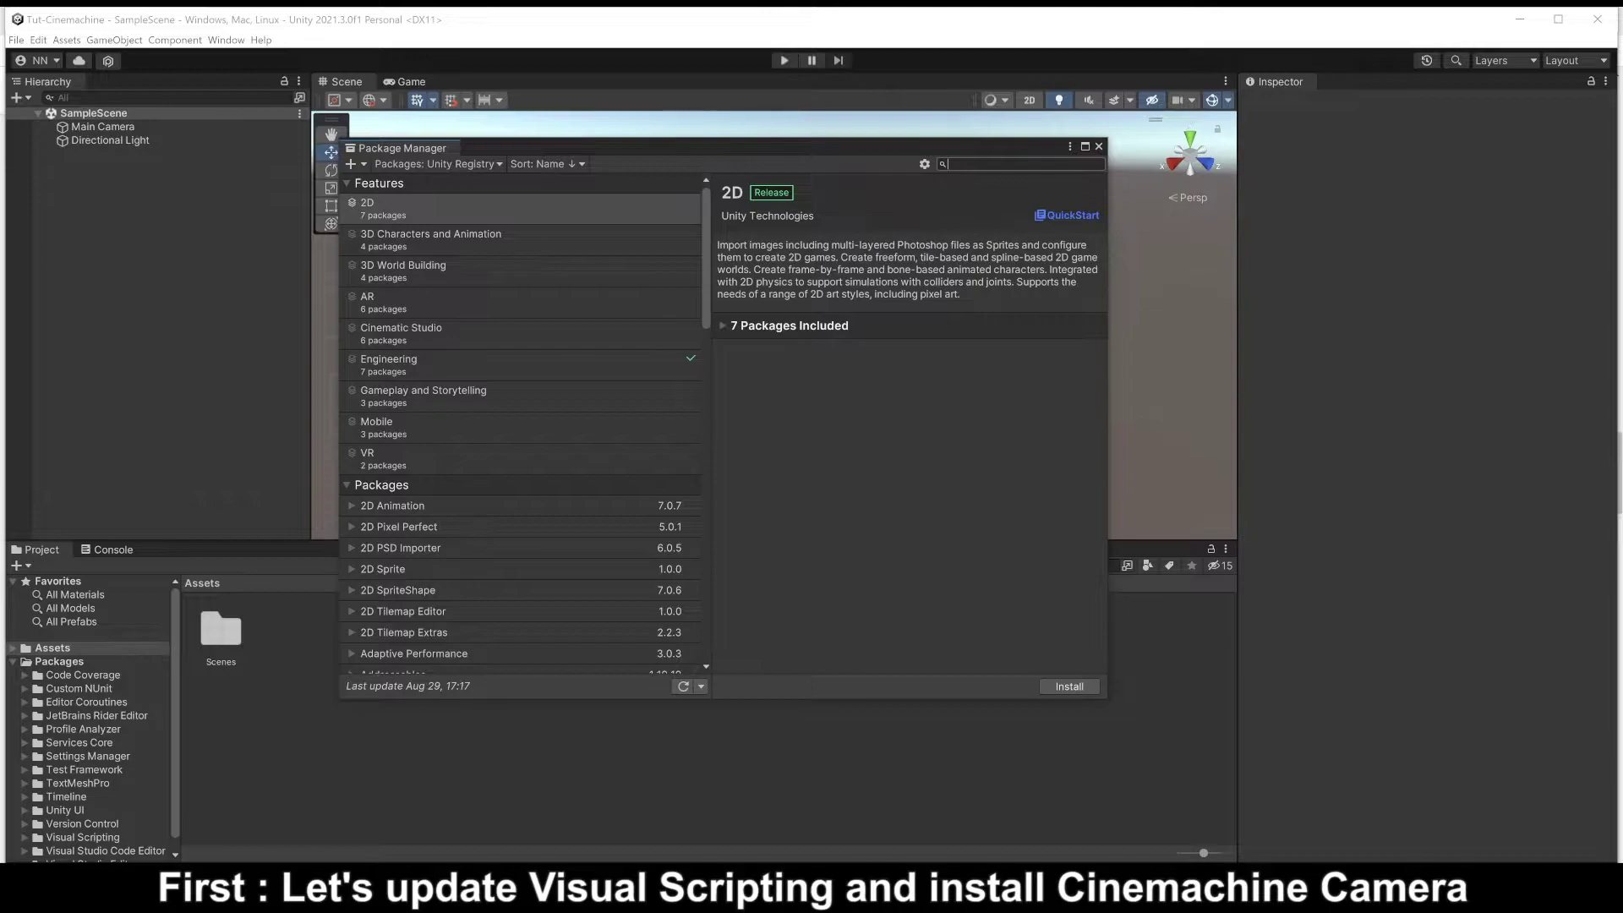
type("cine")
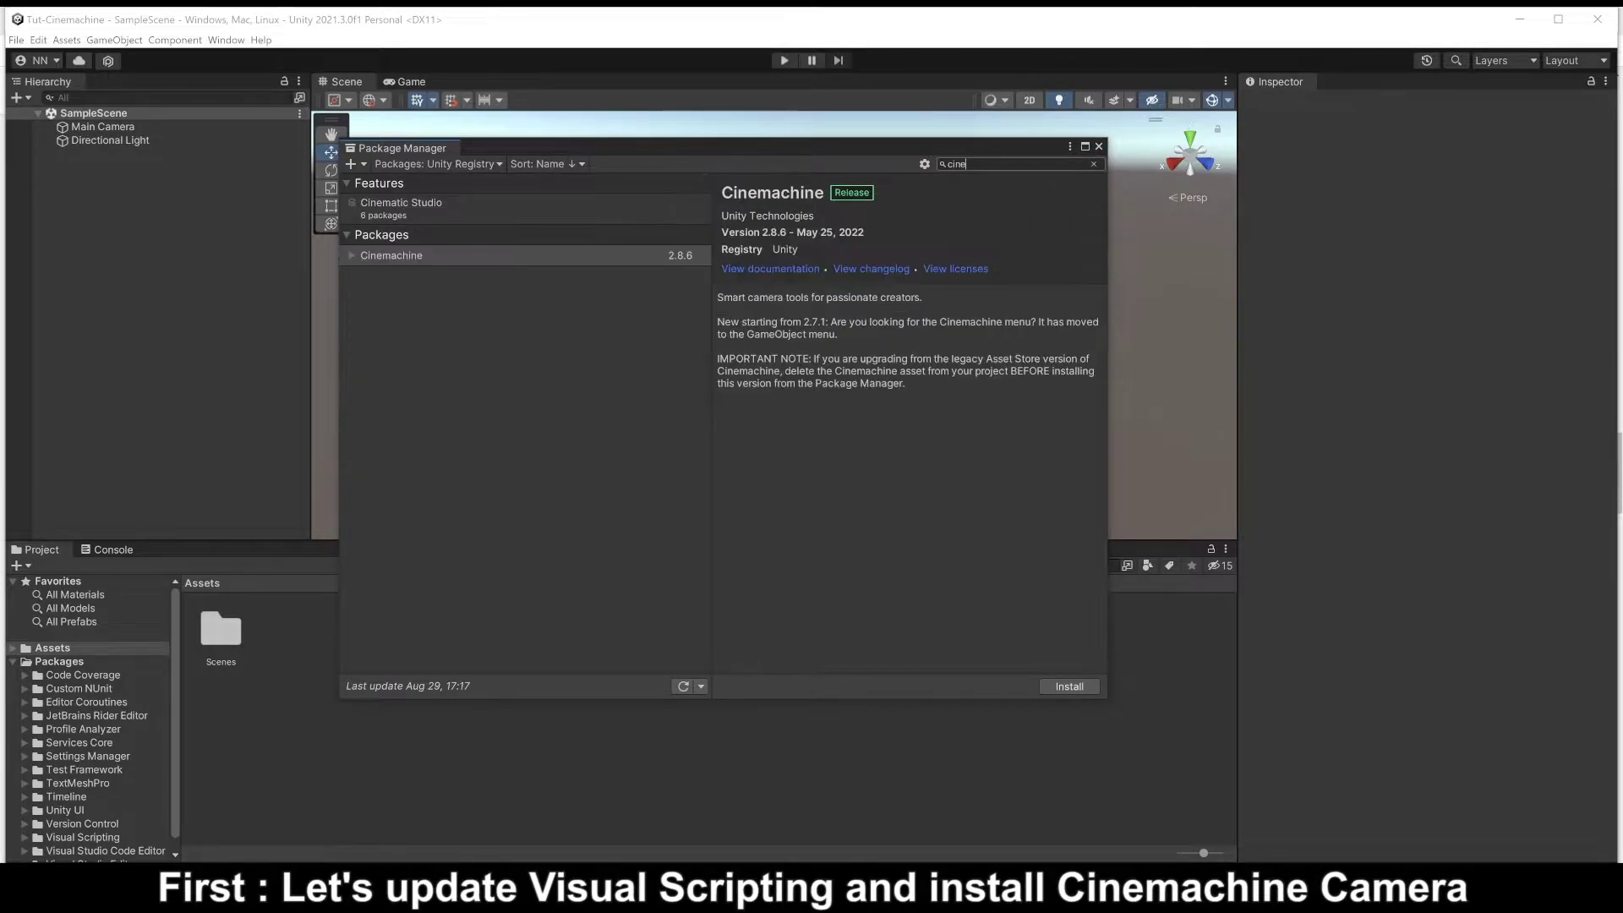
left_click(482, 257)
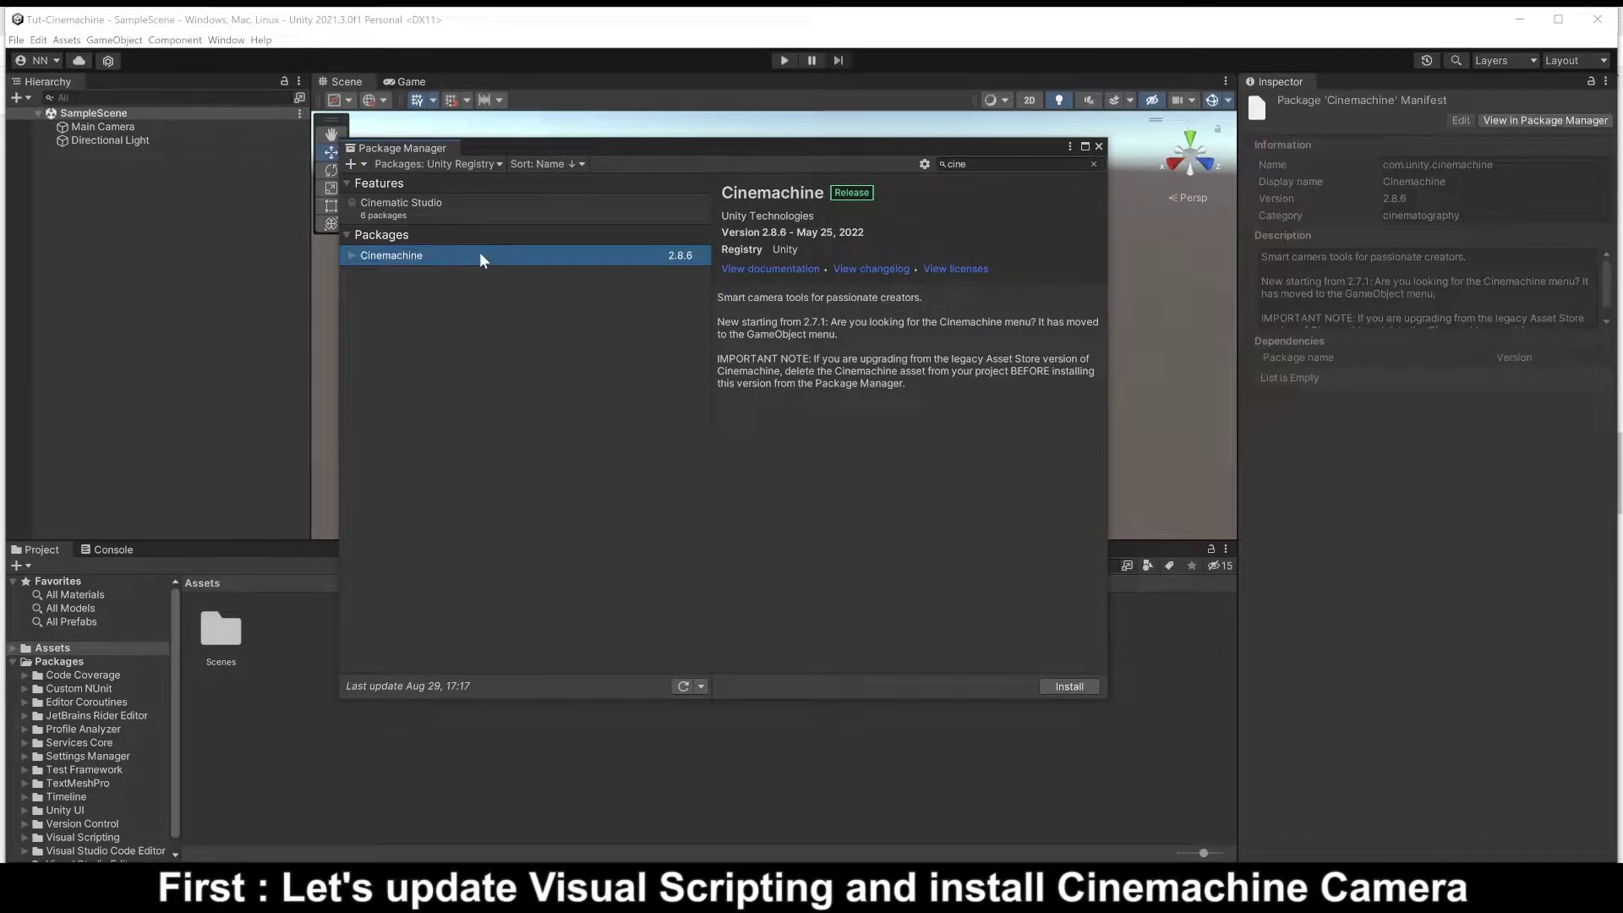
left_click(1066, 688)
left_click(727, 418)
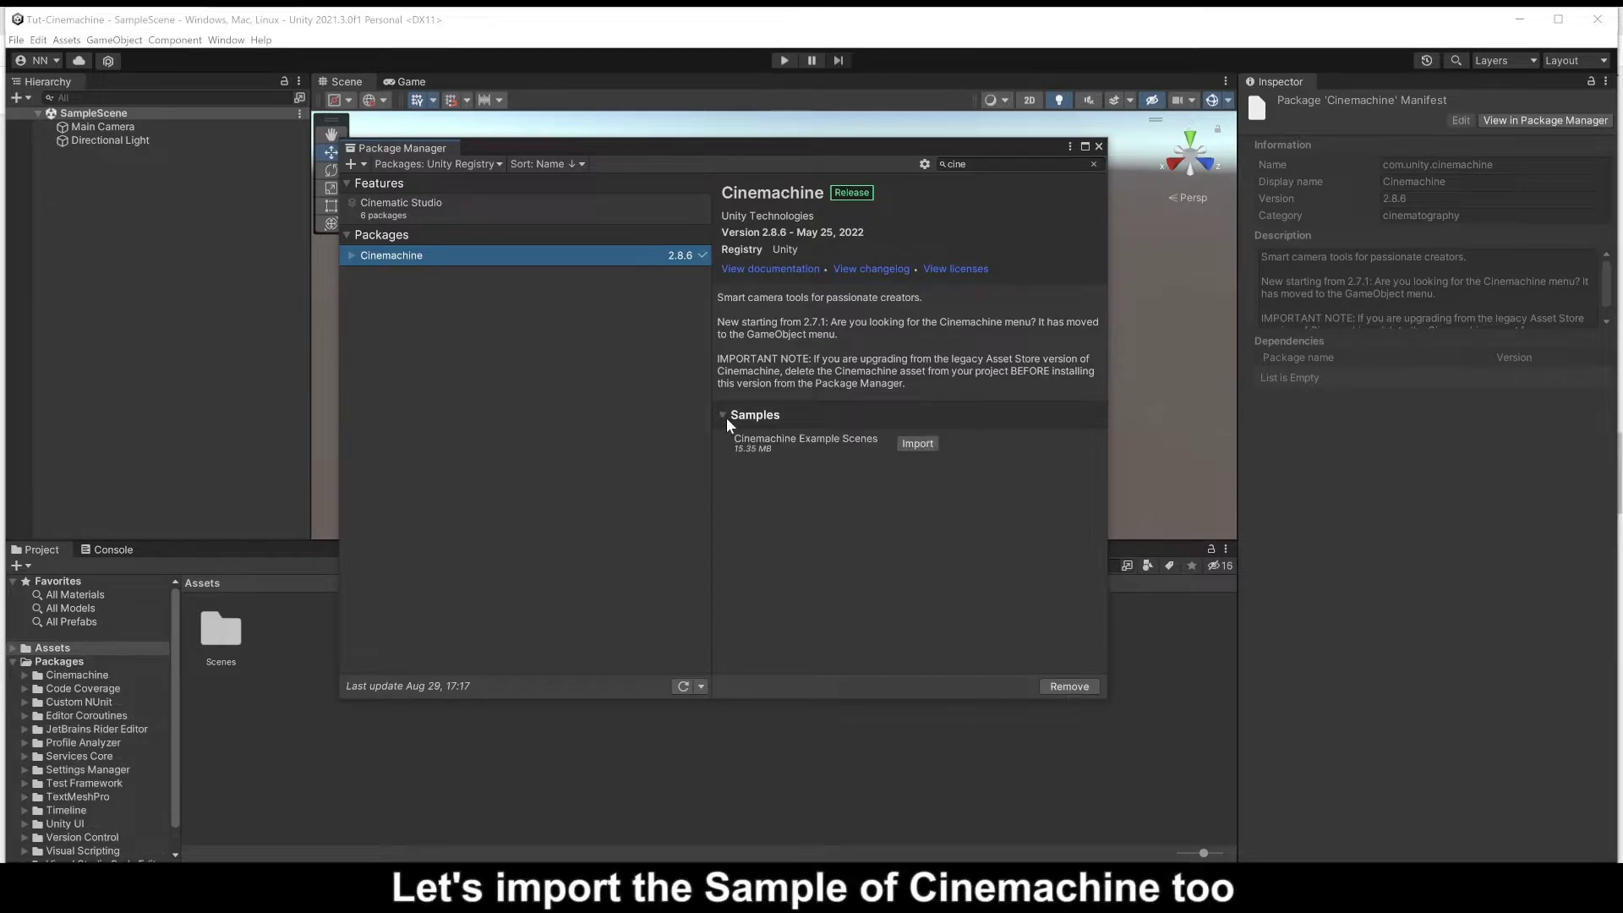
left_click(909, 444)
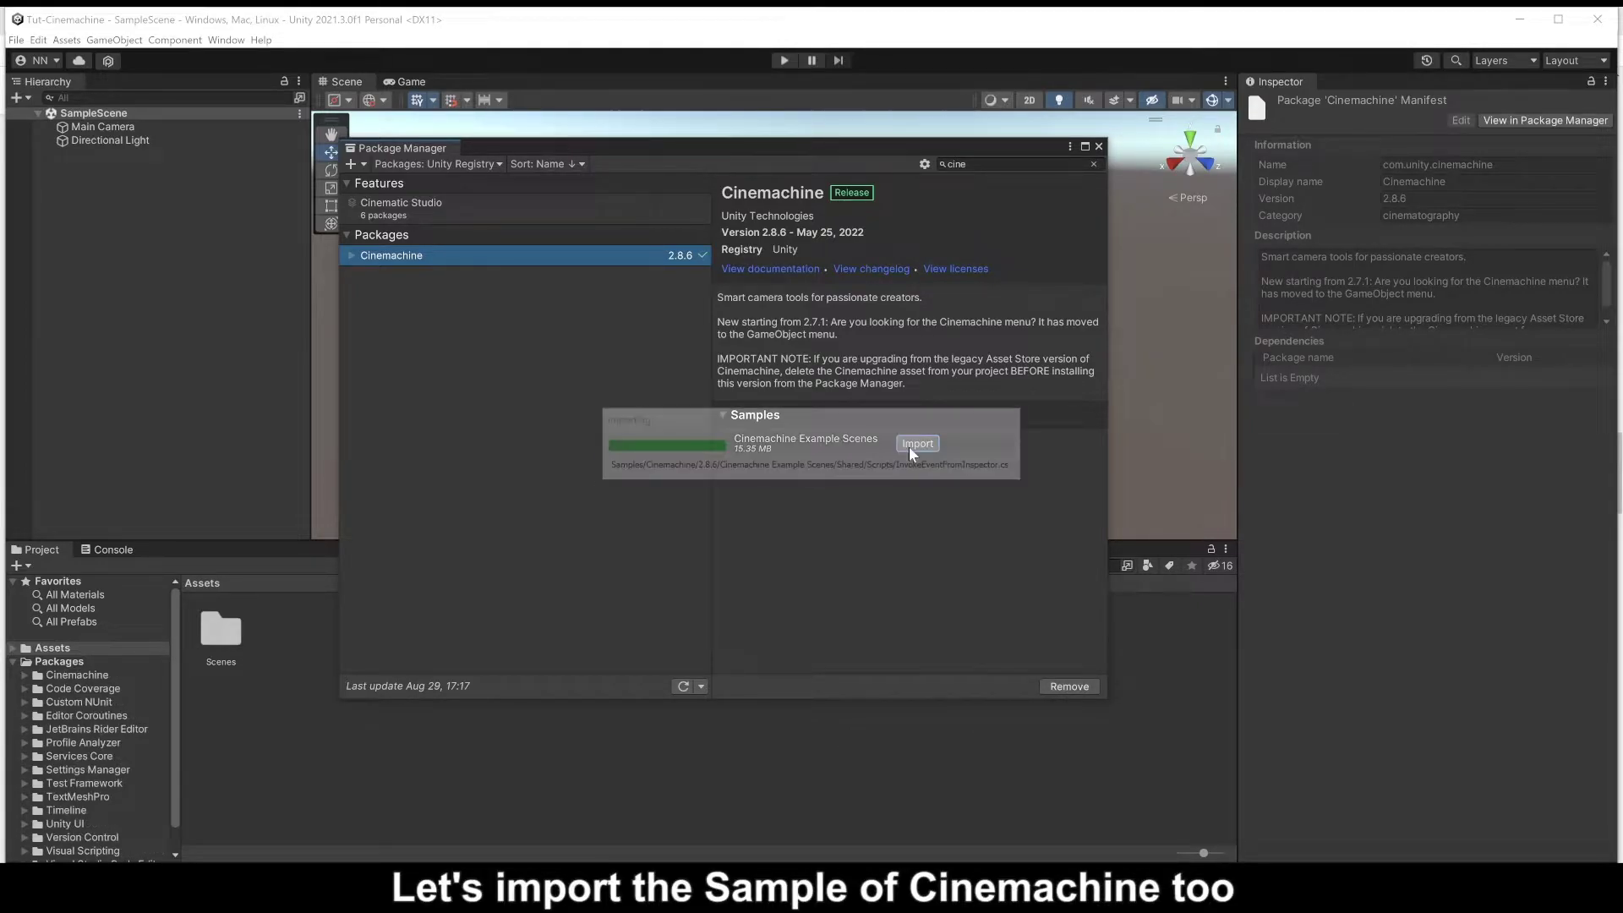
- Browse to Samples/Cinemachine/2.8.6/Cinemachine Example Scenes/Scenes and open the Composer Look Ahead scene
double_click(216, 625)
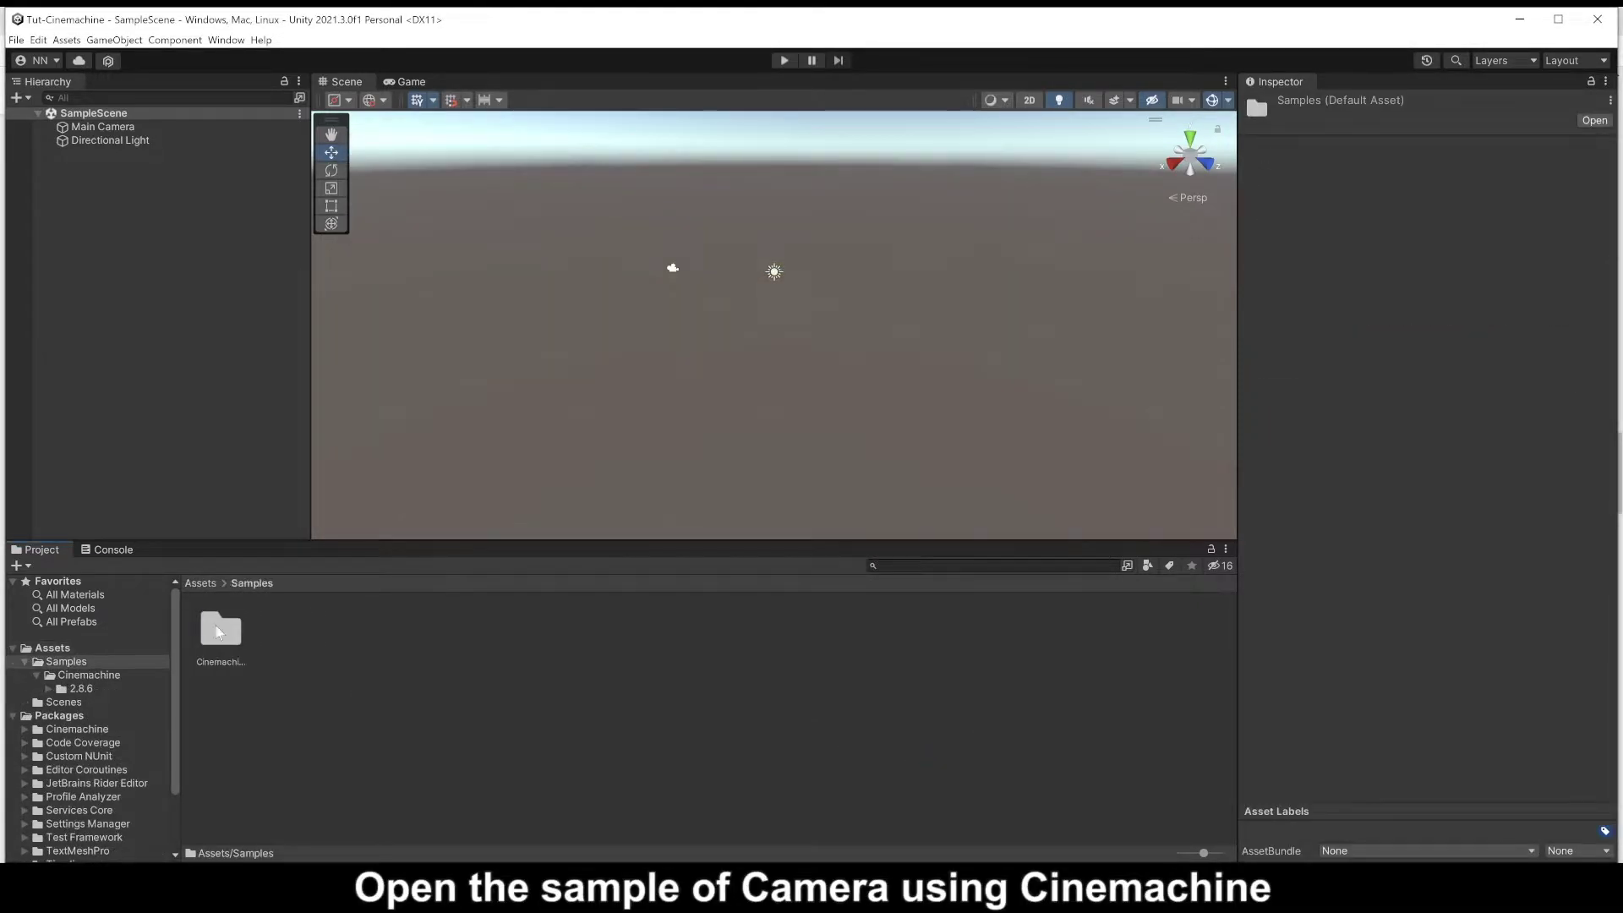
double_click(215, 625)
double_click(215, 625)
double_click(216, 626)
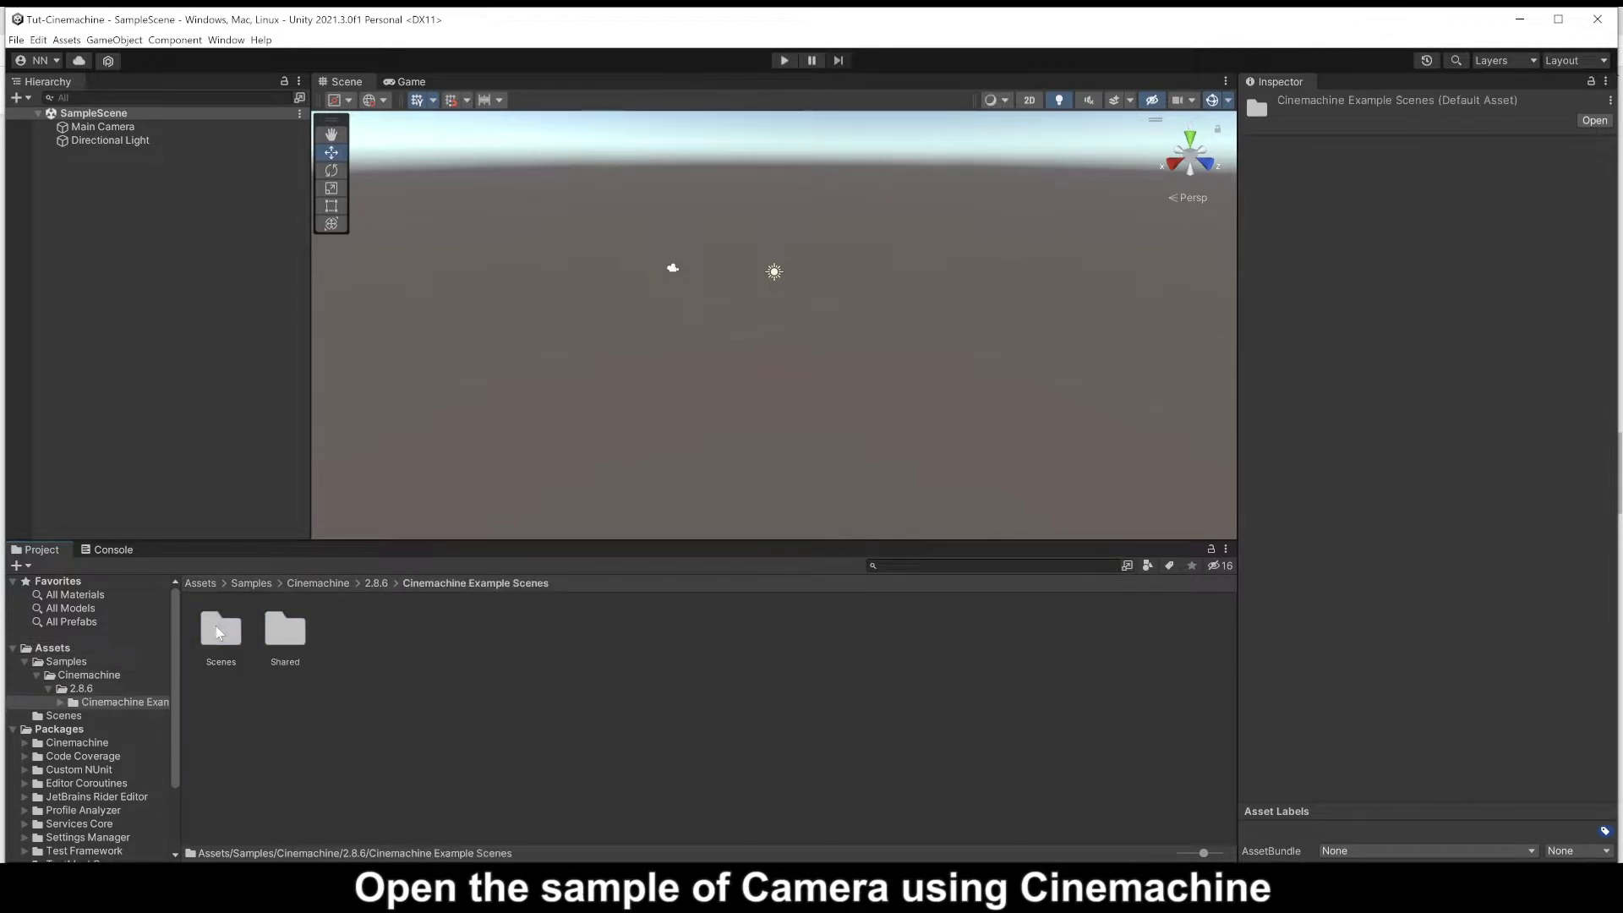
left_click(215, 629)
double_click(218, 631)
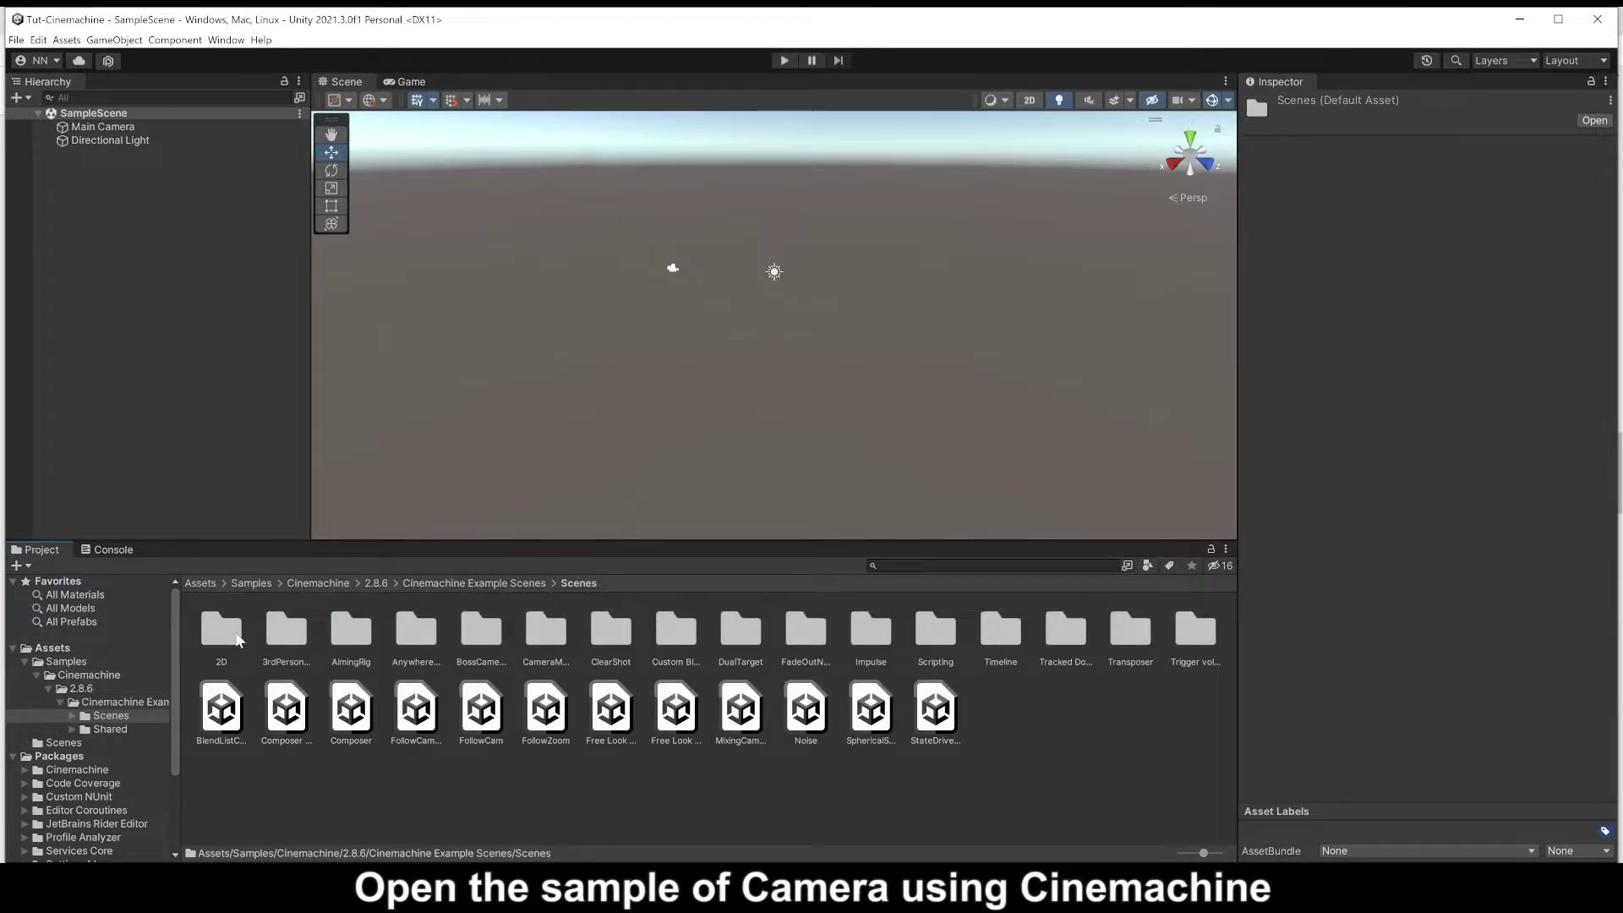
left_click(287, 708)
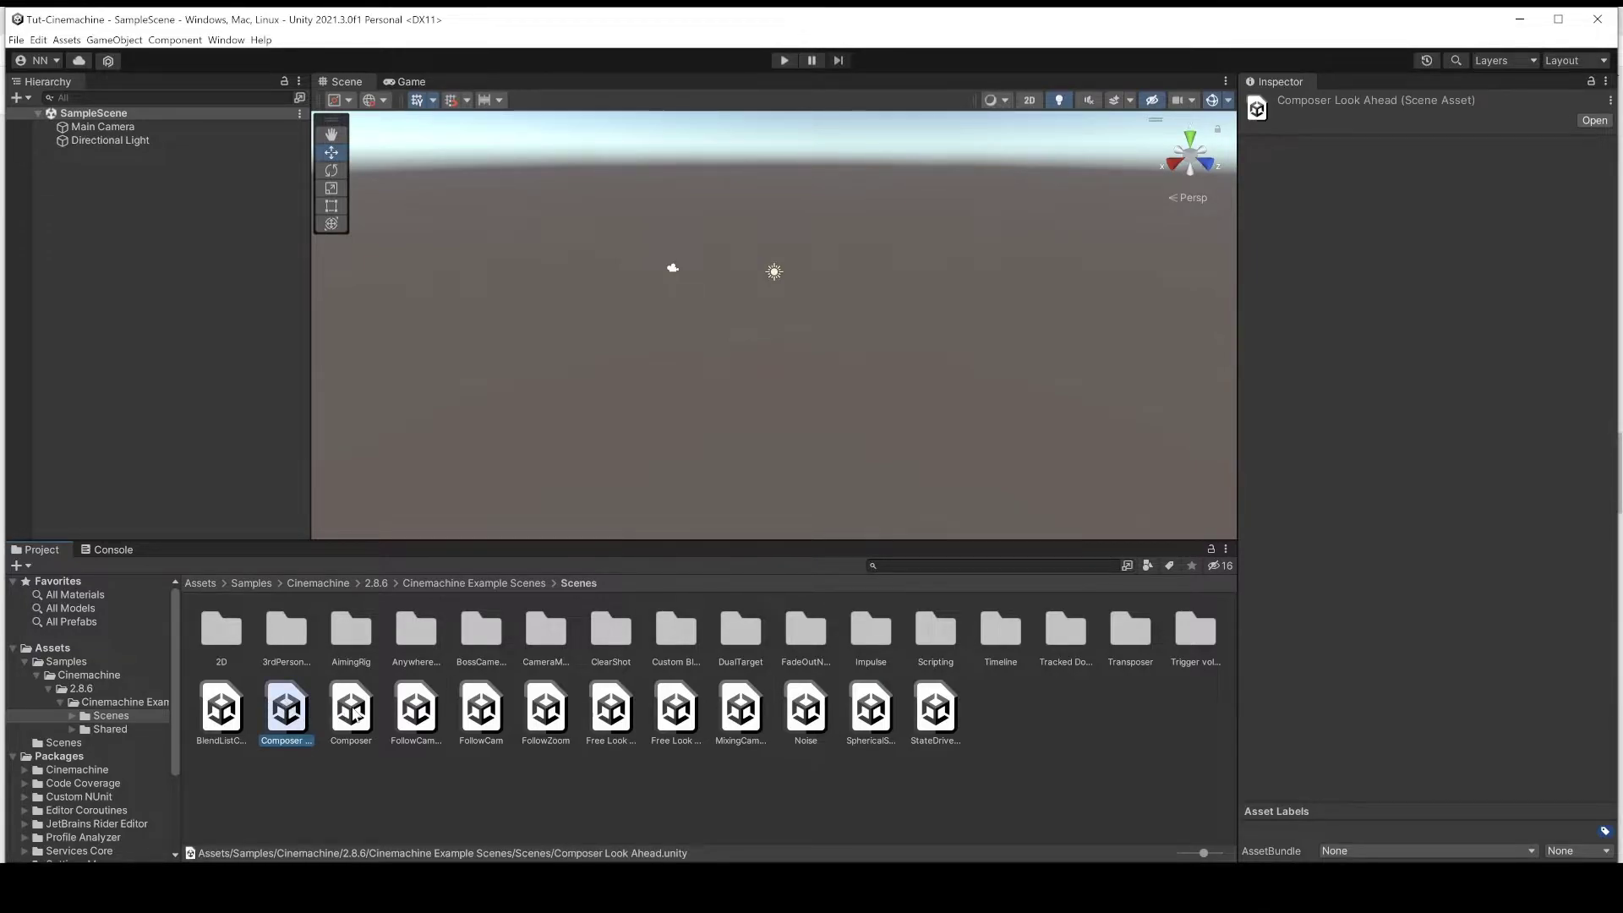
left_click(355, 715)
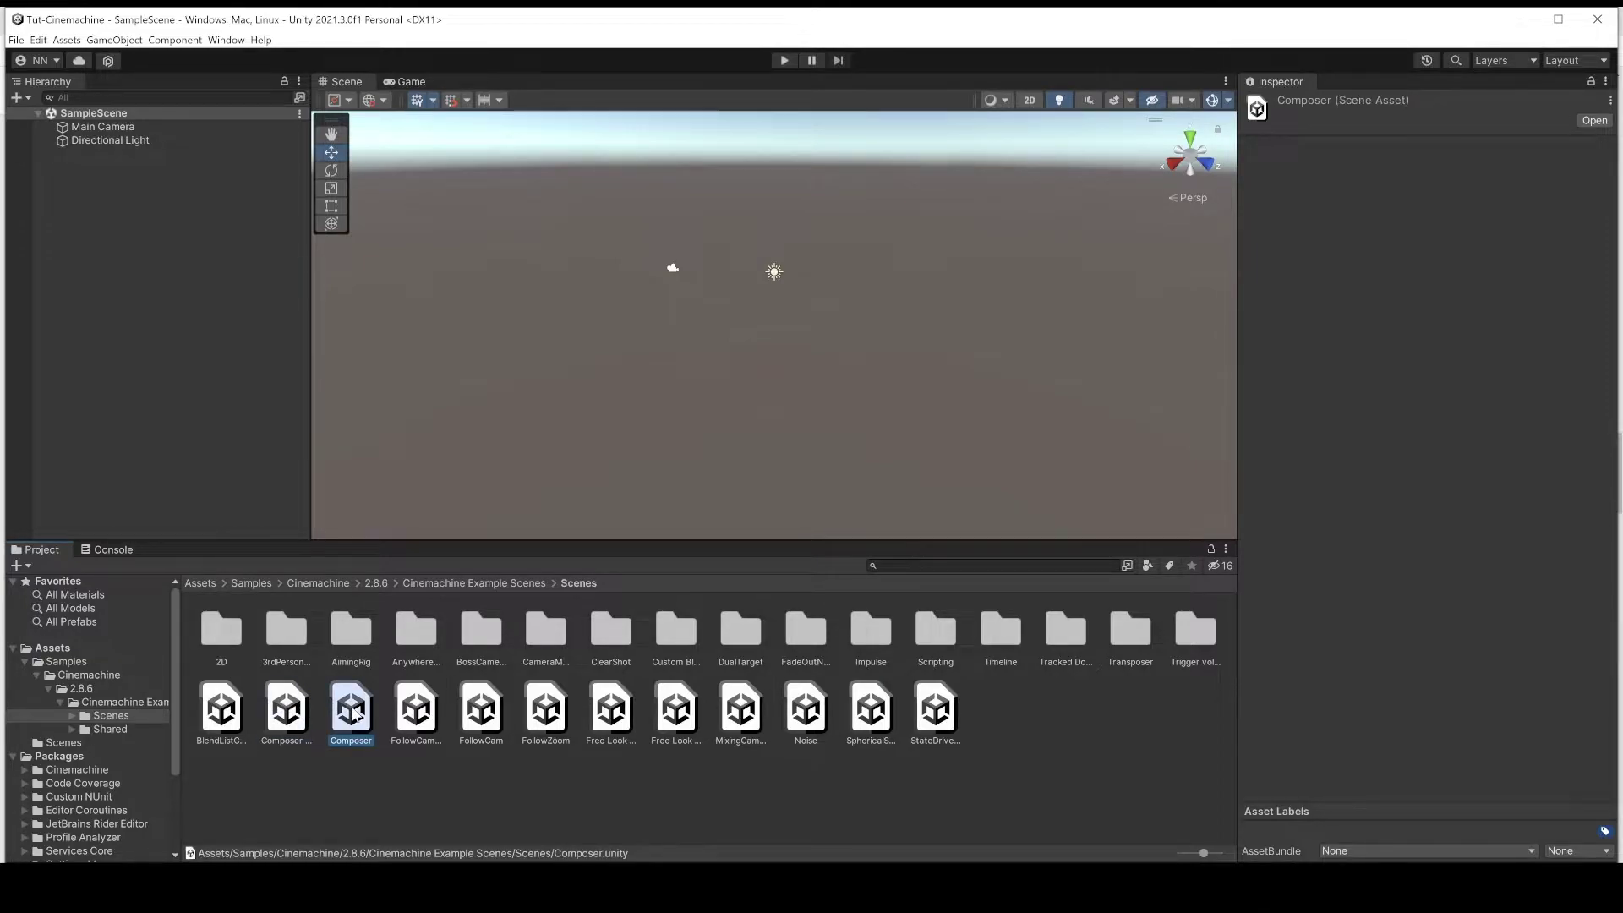
double_click(288, 710)
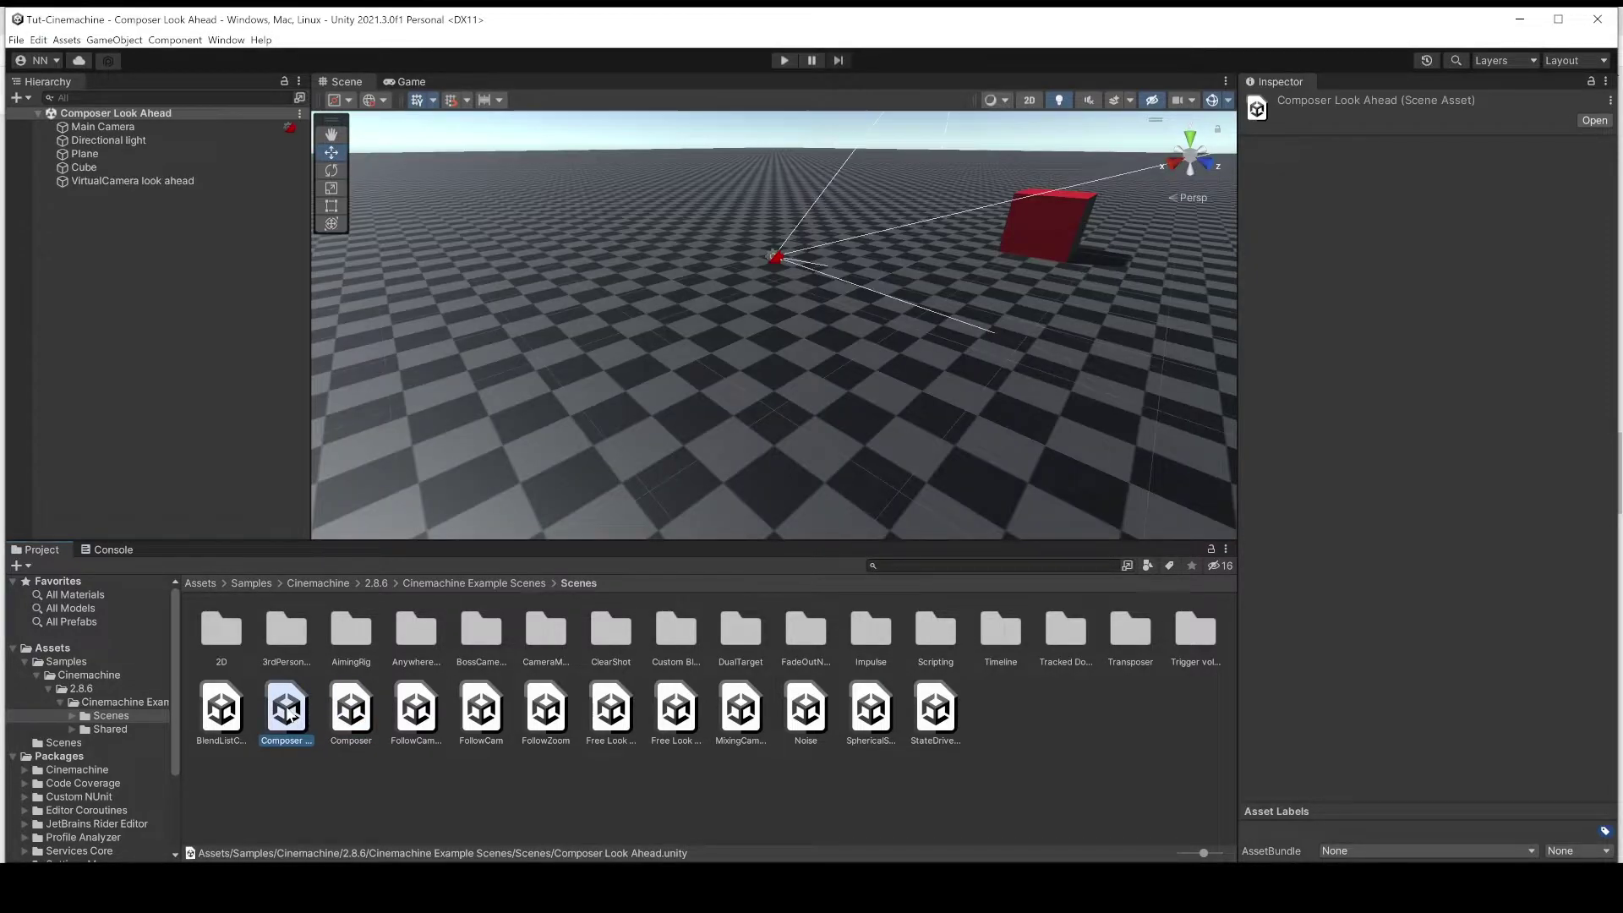
- Set the Game view resolution to Full HD (1920x1080)
left_click(407, 81)
left_click(430, 98)
left_click(492, 97)
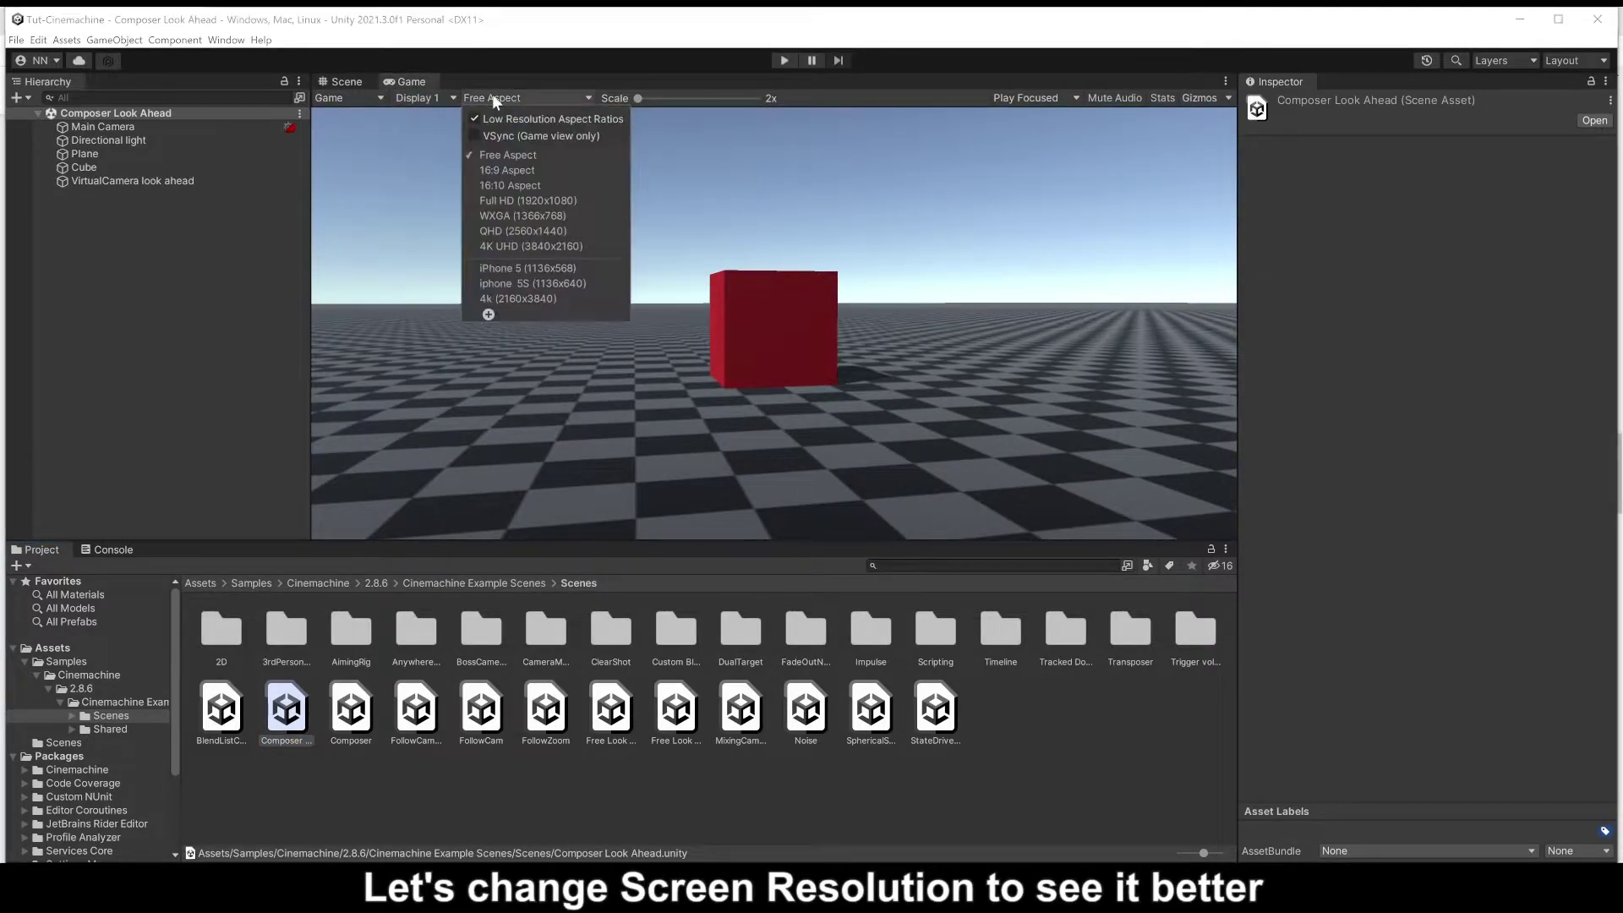
left_click(507, 196)
- Play the scene and toggle VirtualCamera look ahead's CinemachineVirtualCamera component off and back on
left_click(784, 60)
left_click(103, 180)
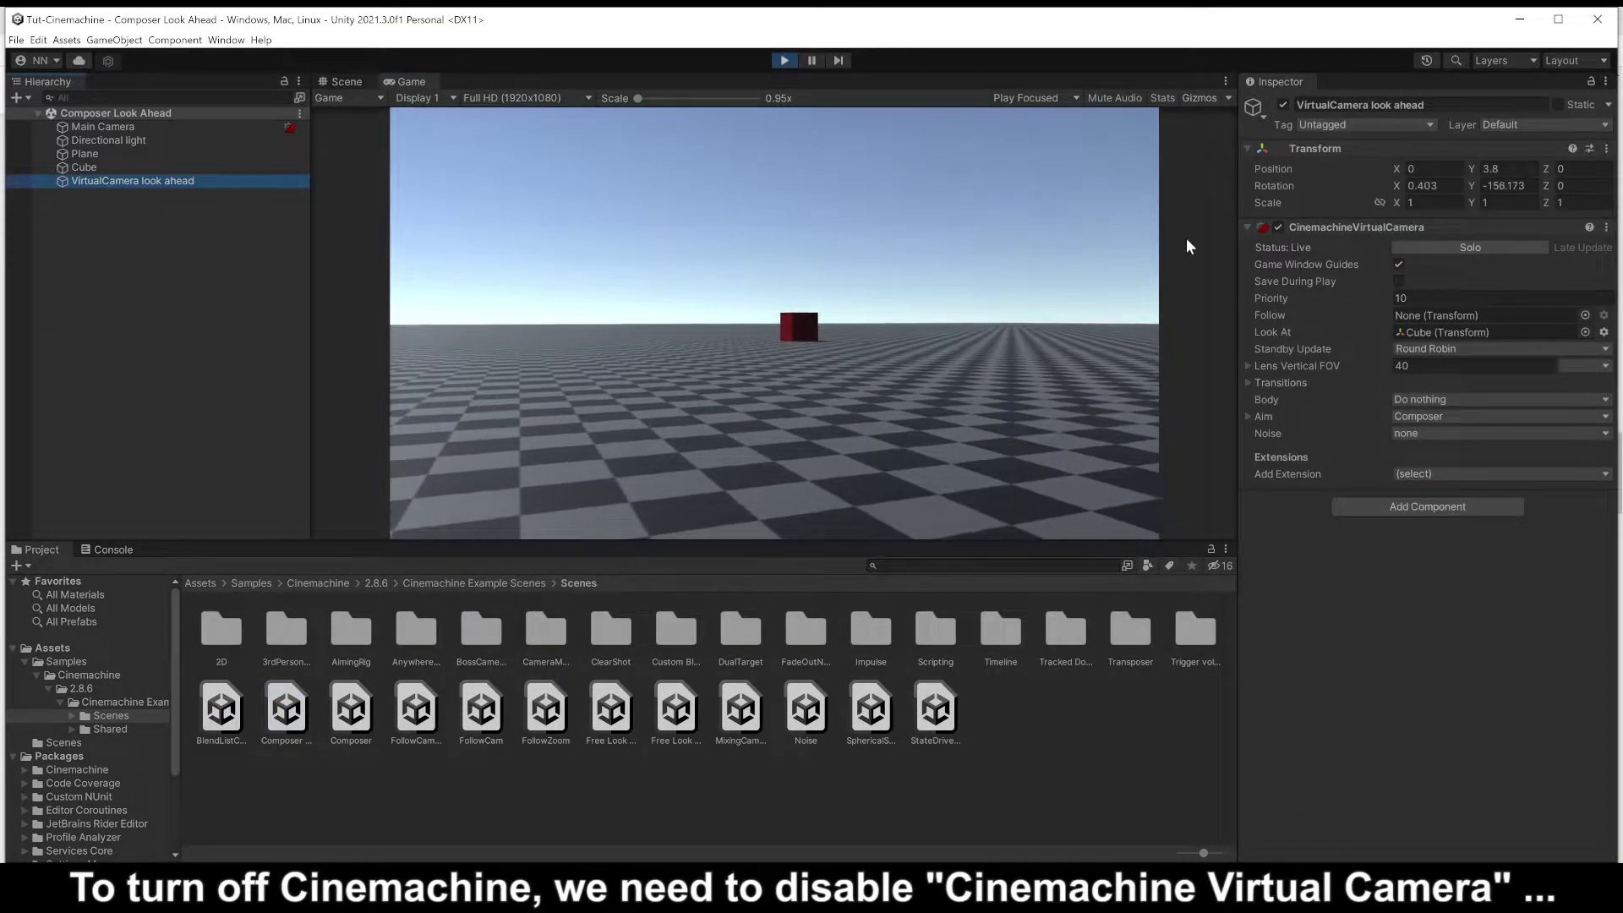
left_click(1278, 226)
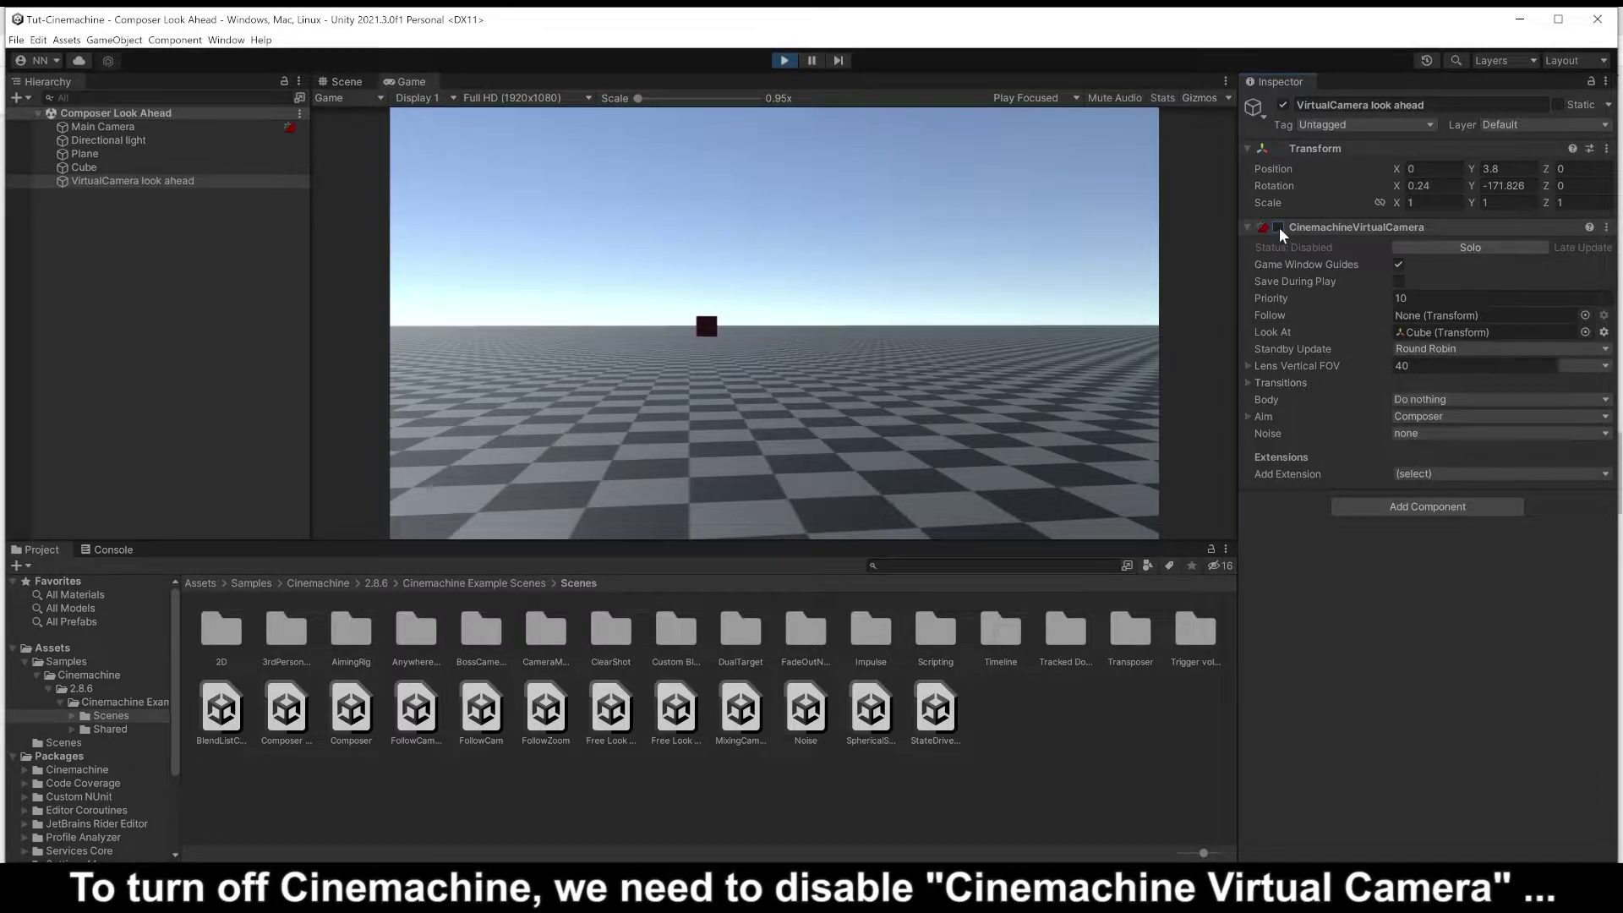
left_click(1278, 226)
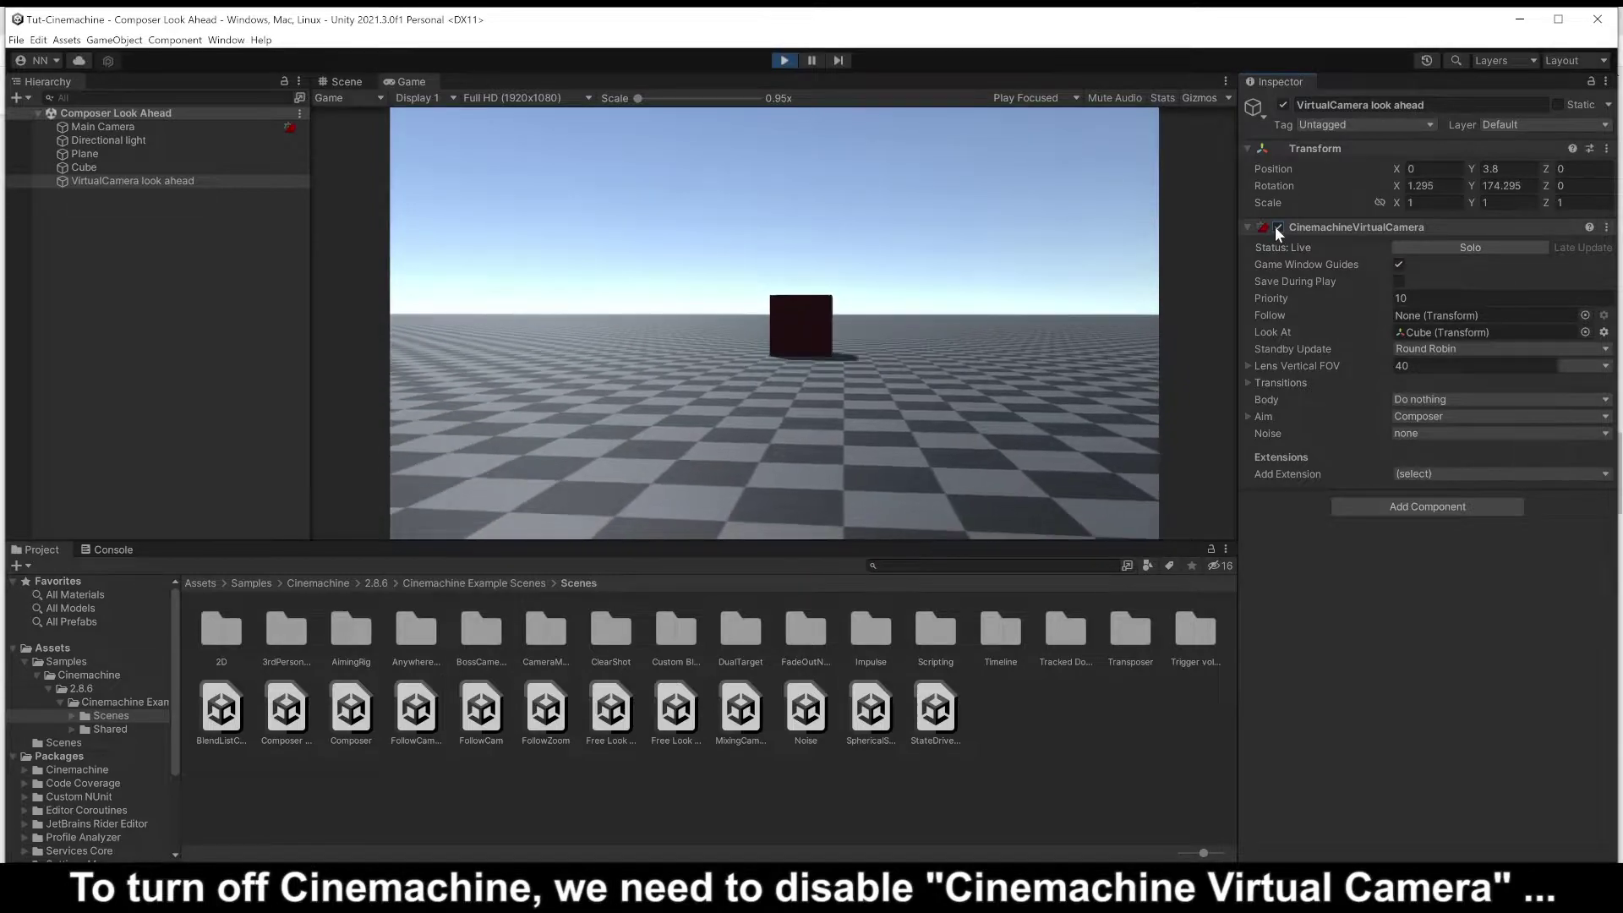
- Open the Visual Scripting page in Project Settings and initialize visual scripting for the project
left_click(39, 40)
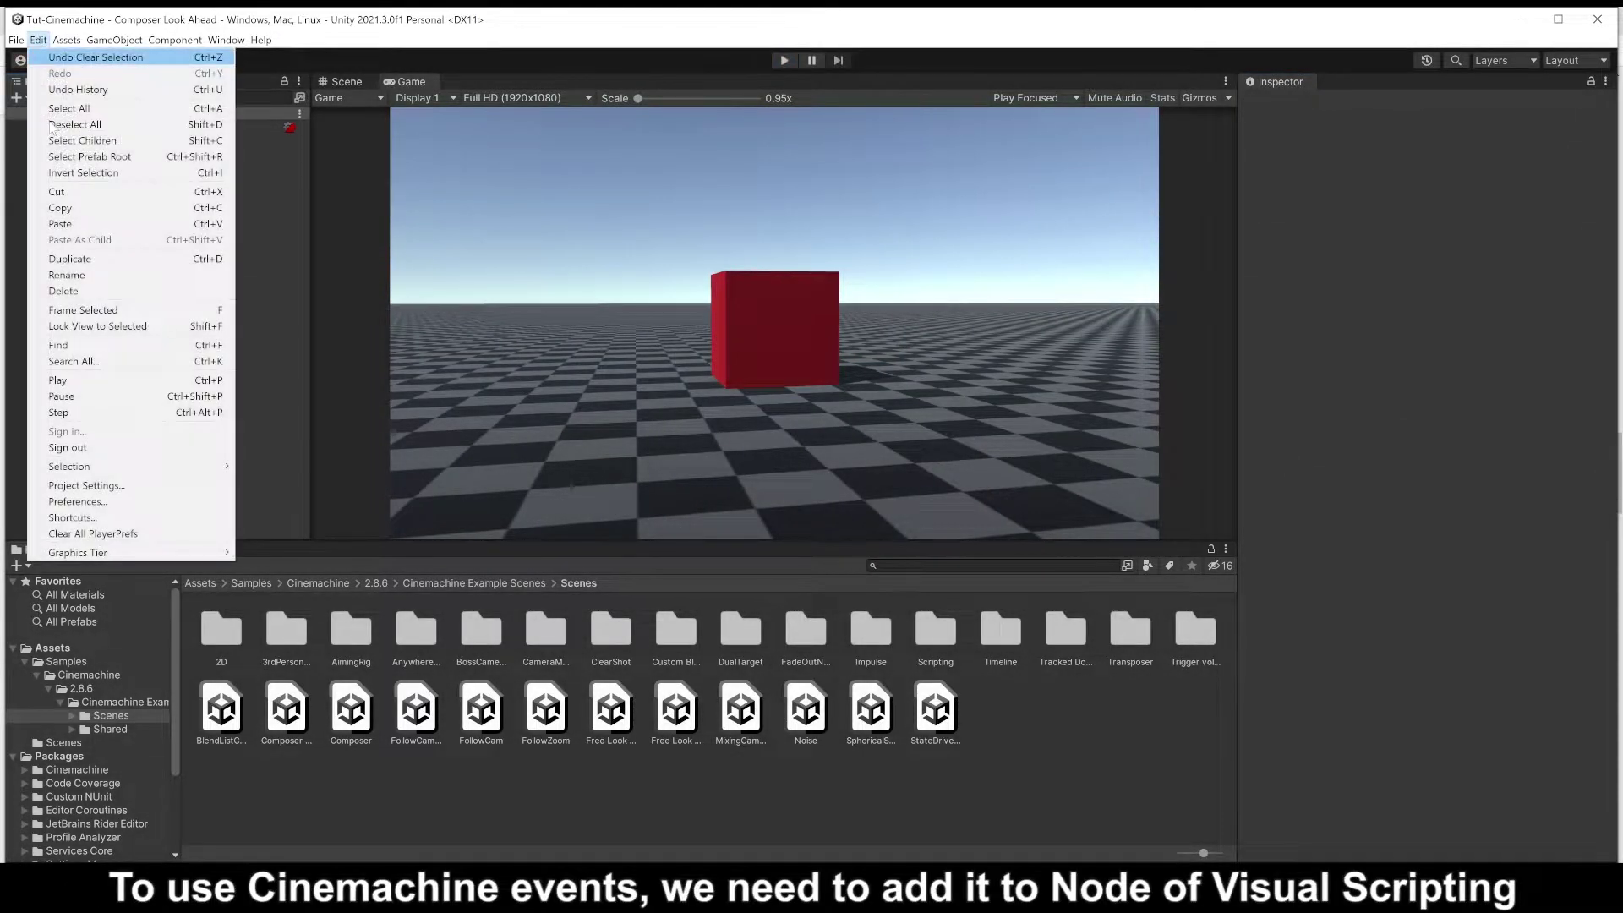
left_click(101, 488)
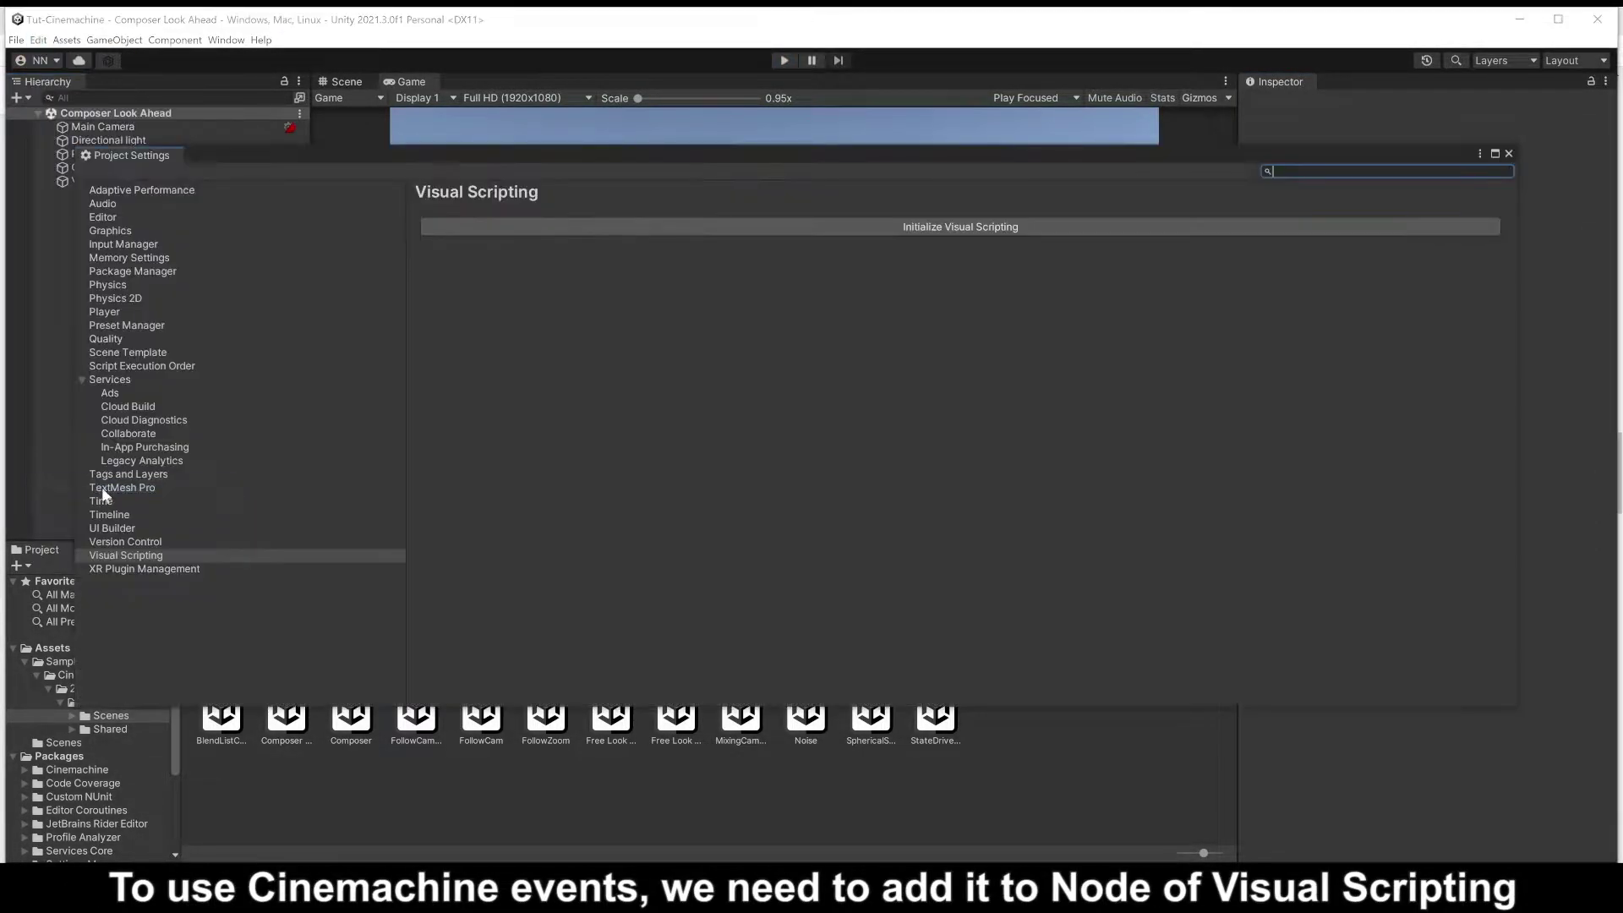
left_click(132, 557)
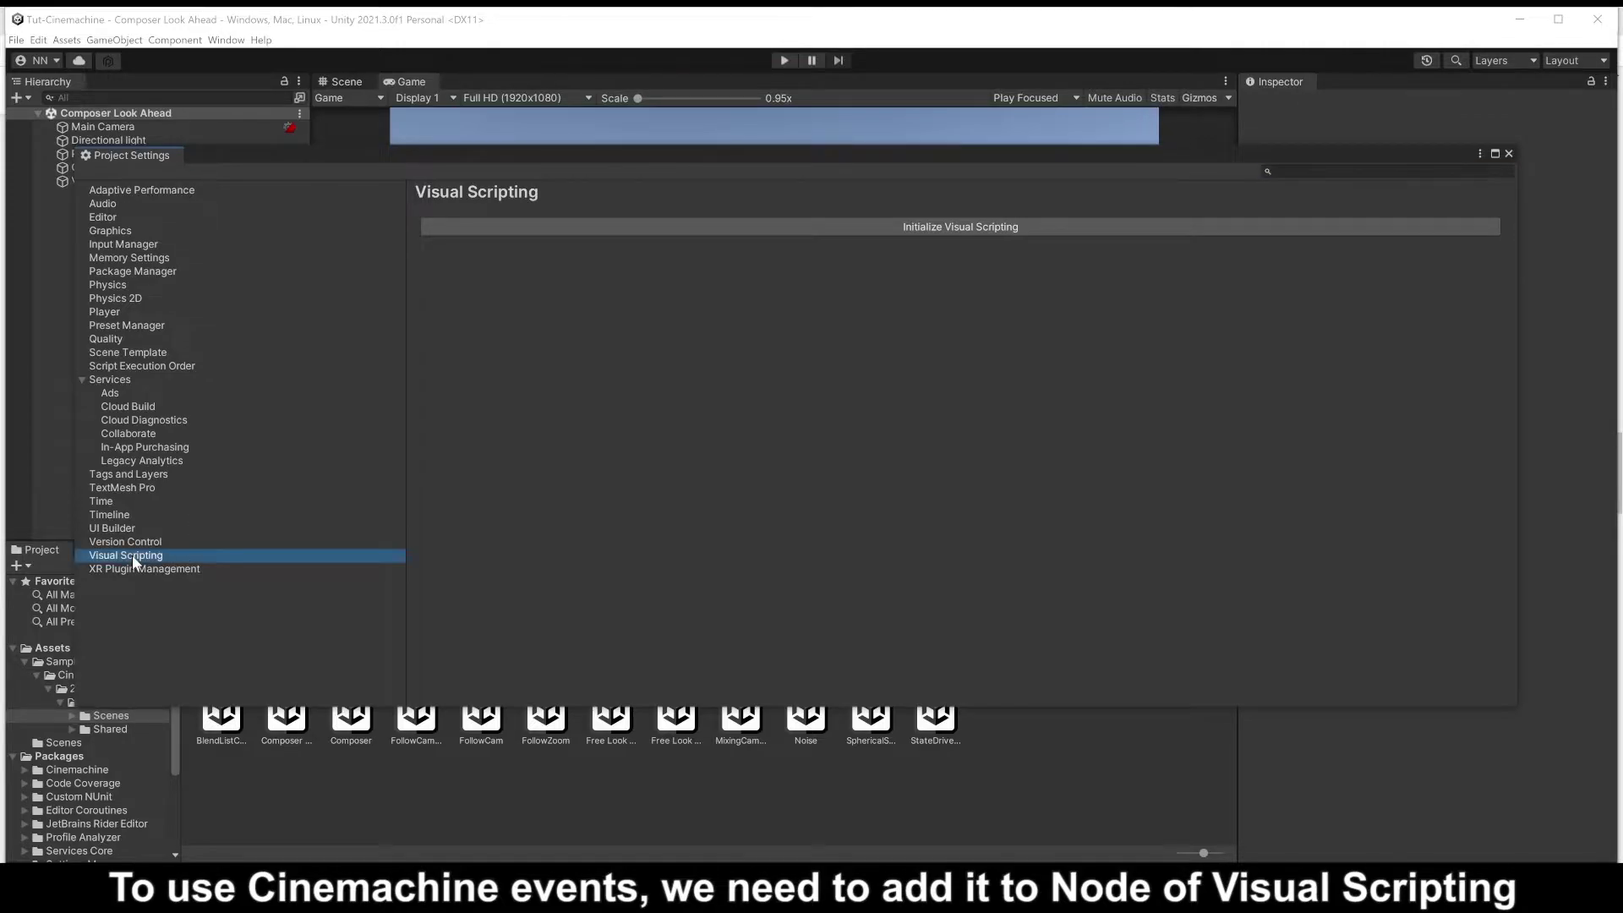
left_click(934, 230)
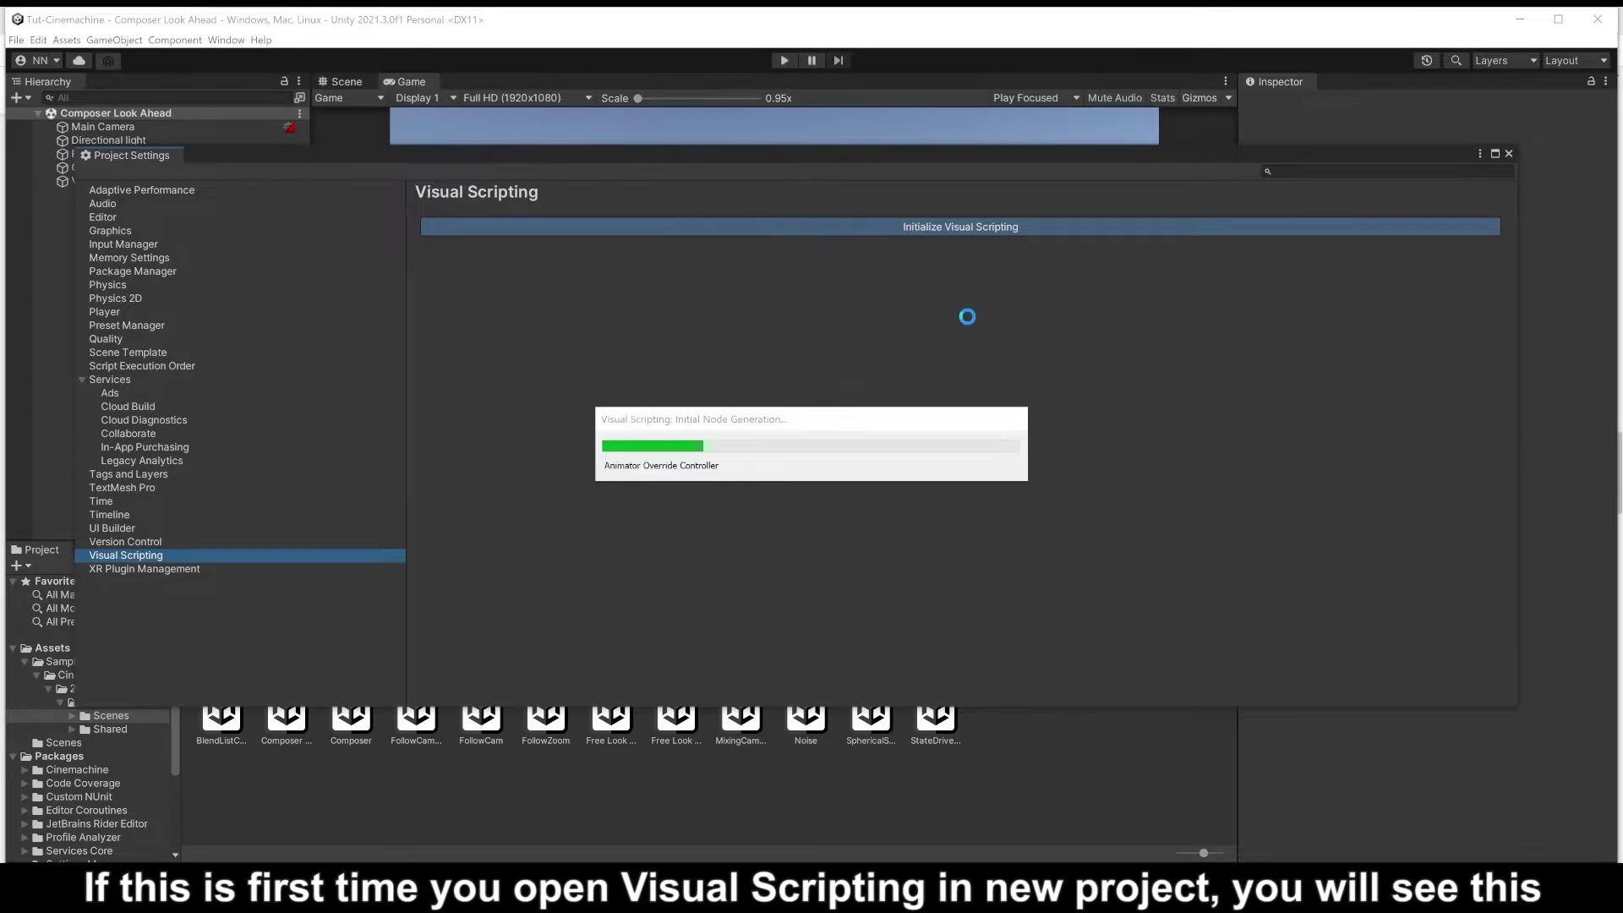
- Add Cinemachine Virtual Camera to the node Type Options and regenerate the nodes
left_click(423, 246)
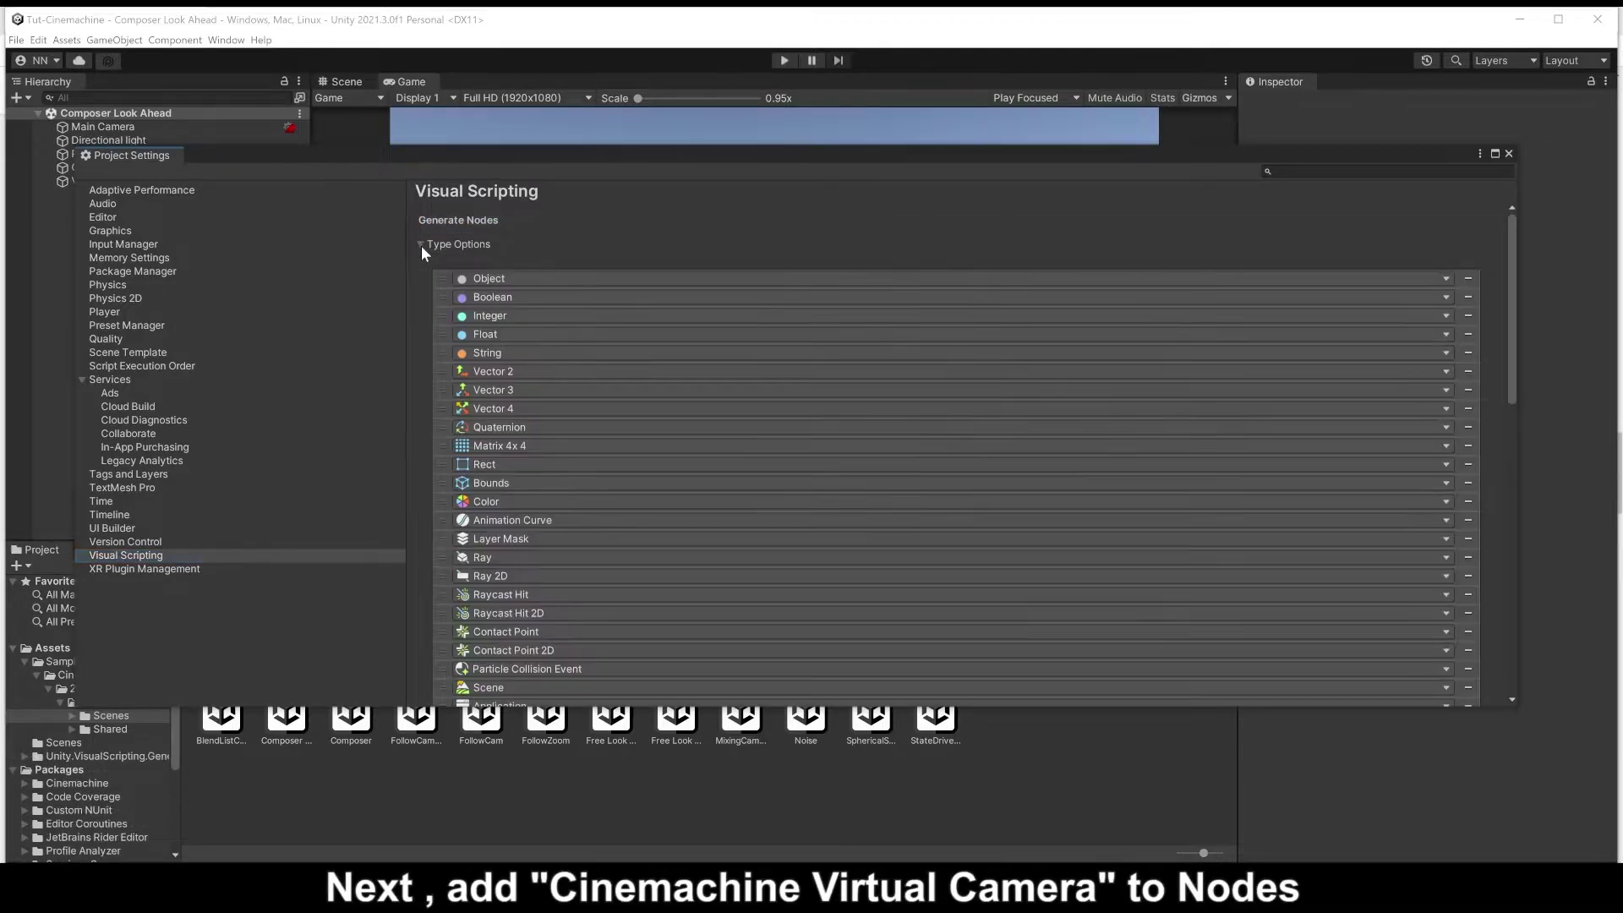
scroll(1271, 514, "down", 5)
scroll(1272, 514, "down", 10)
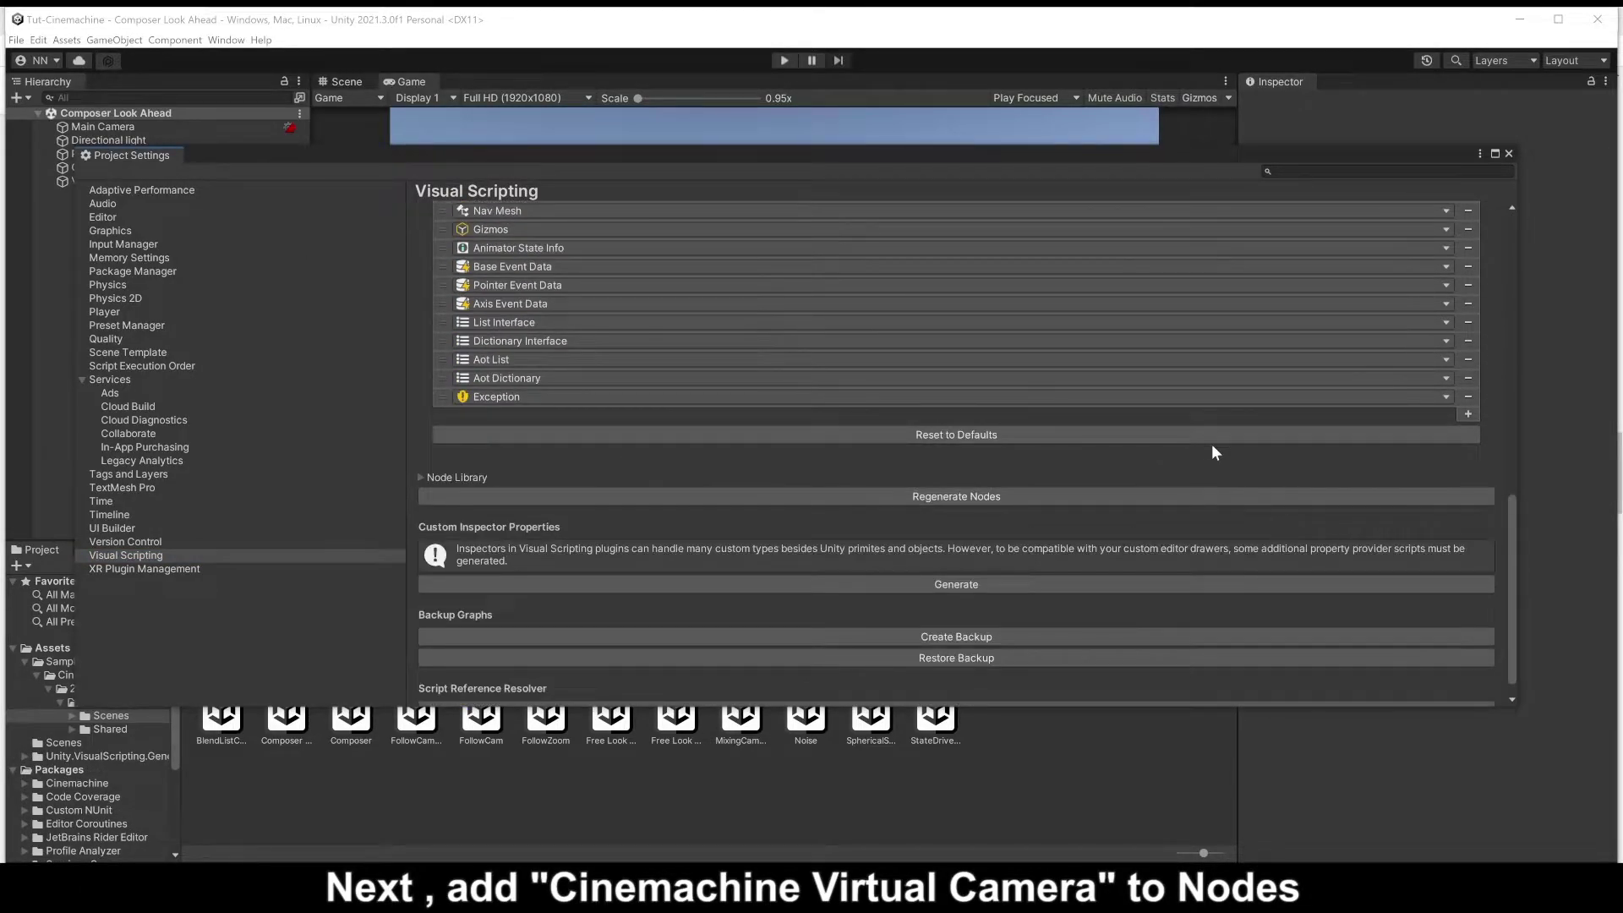
left_click(1468, 413)
left_click(1399, 415)
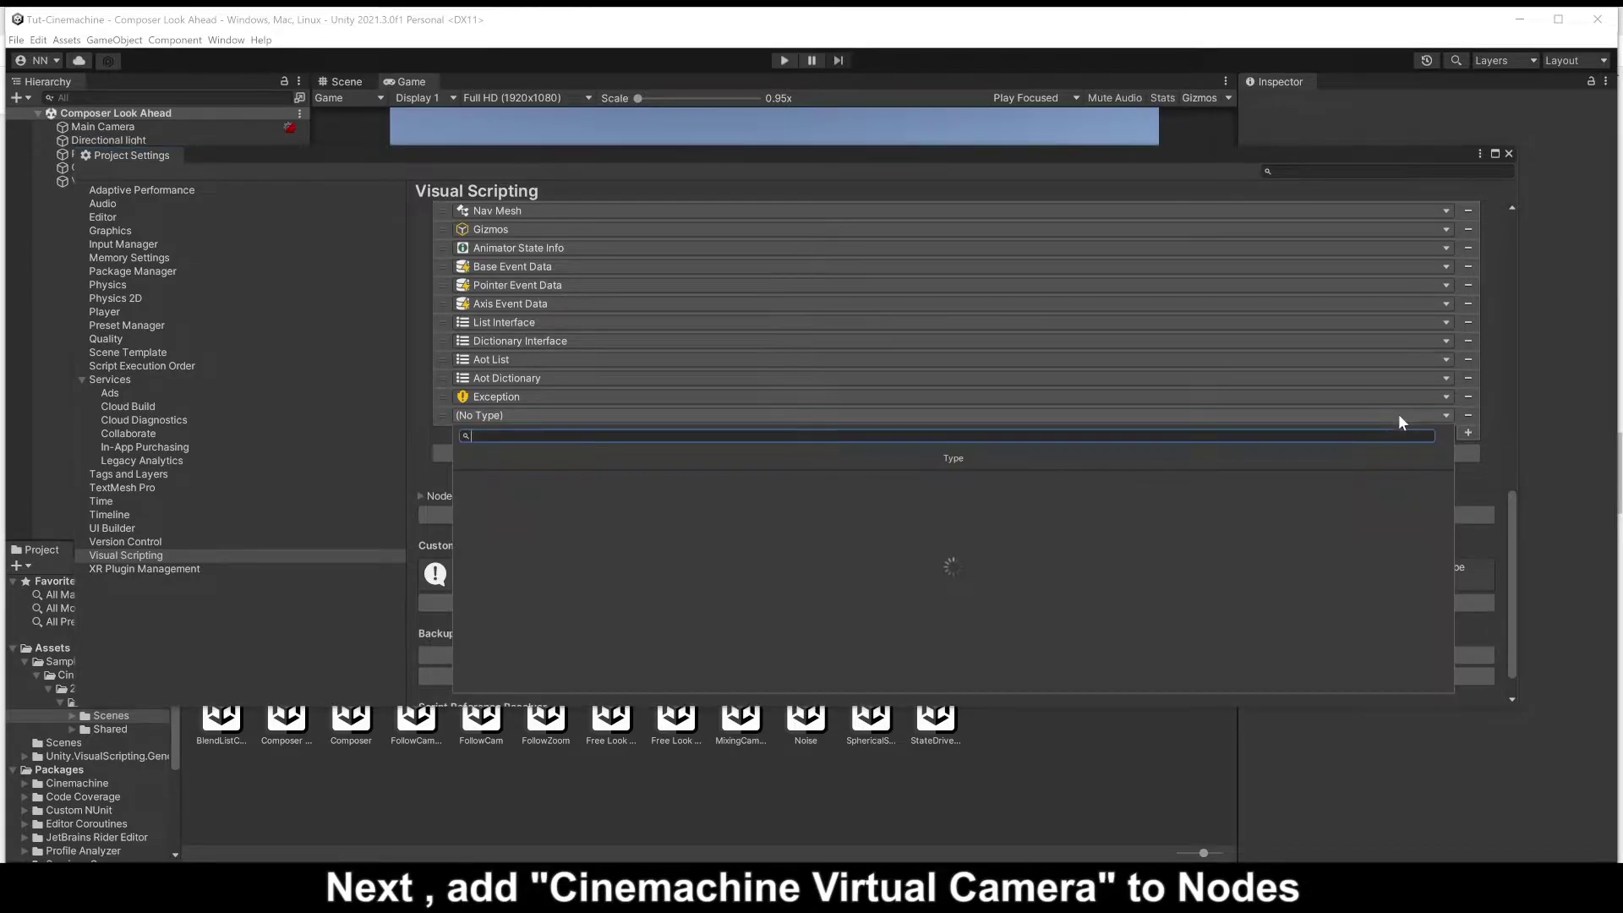
type("cine")
type("ma")
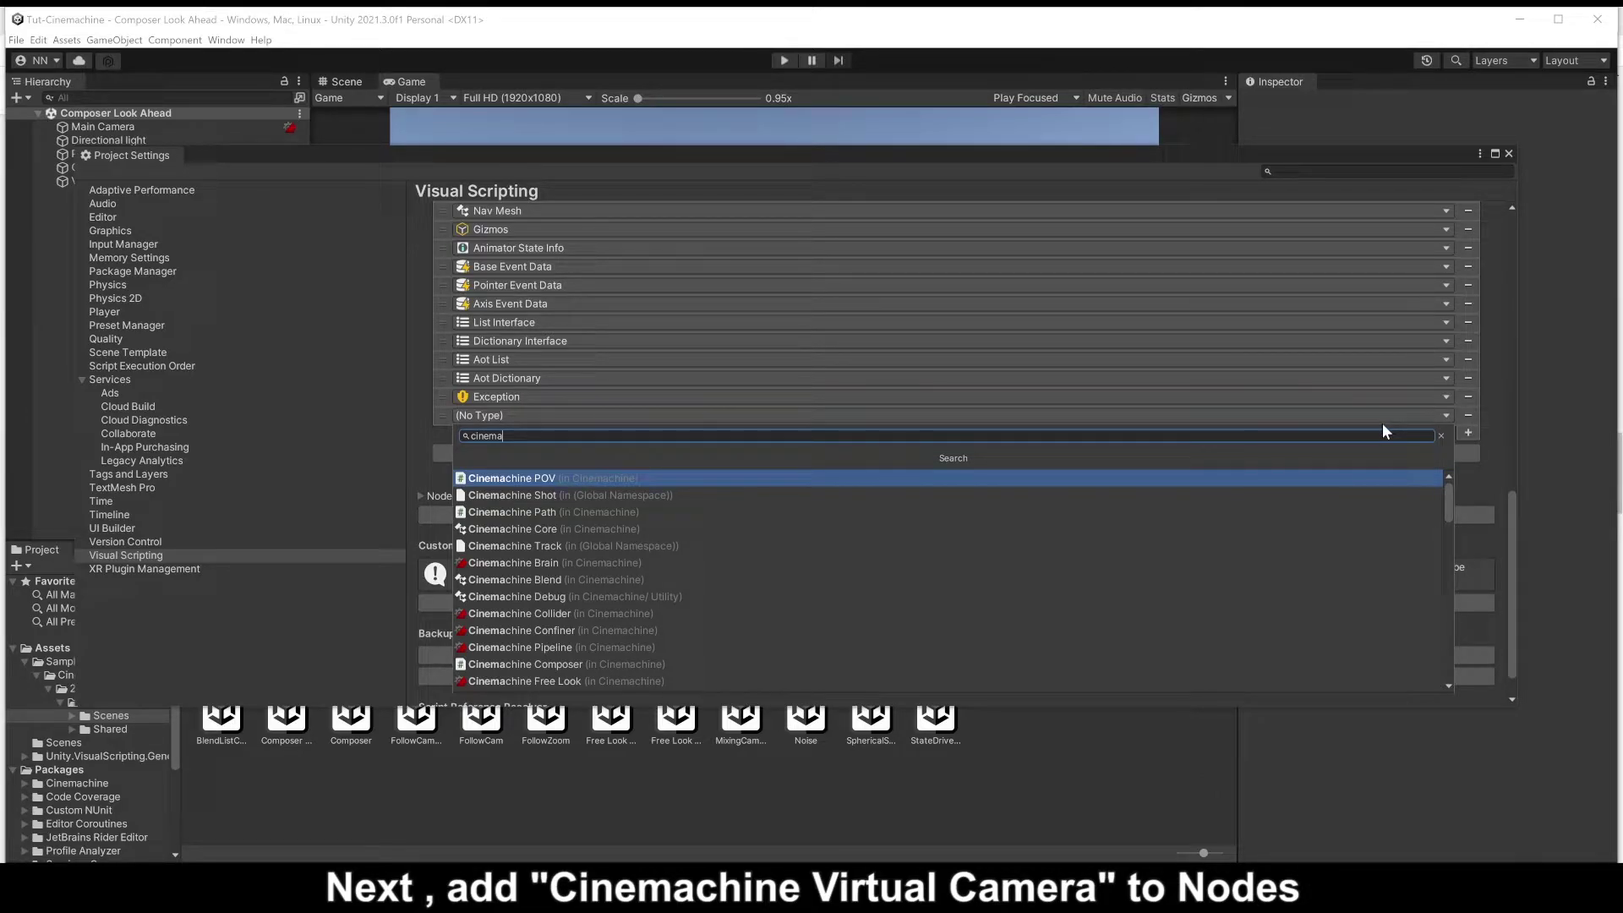
type("chine ")
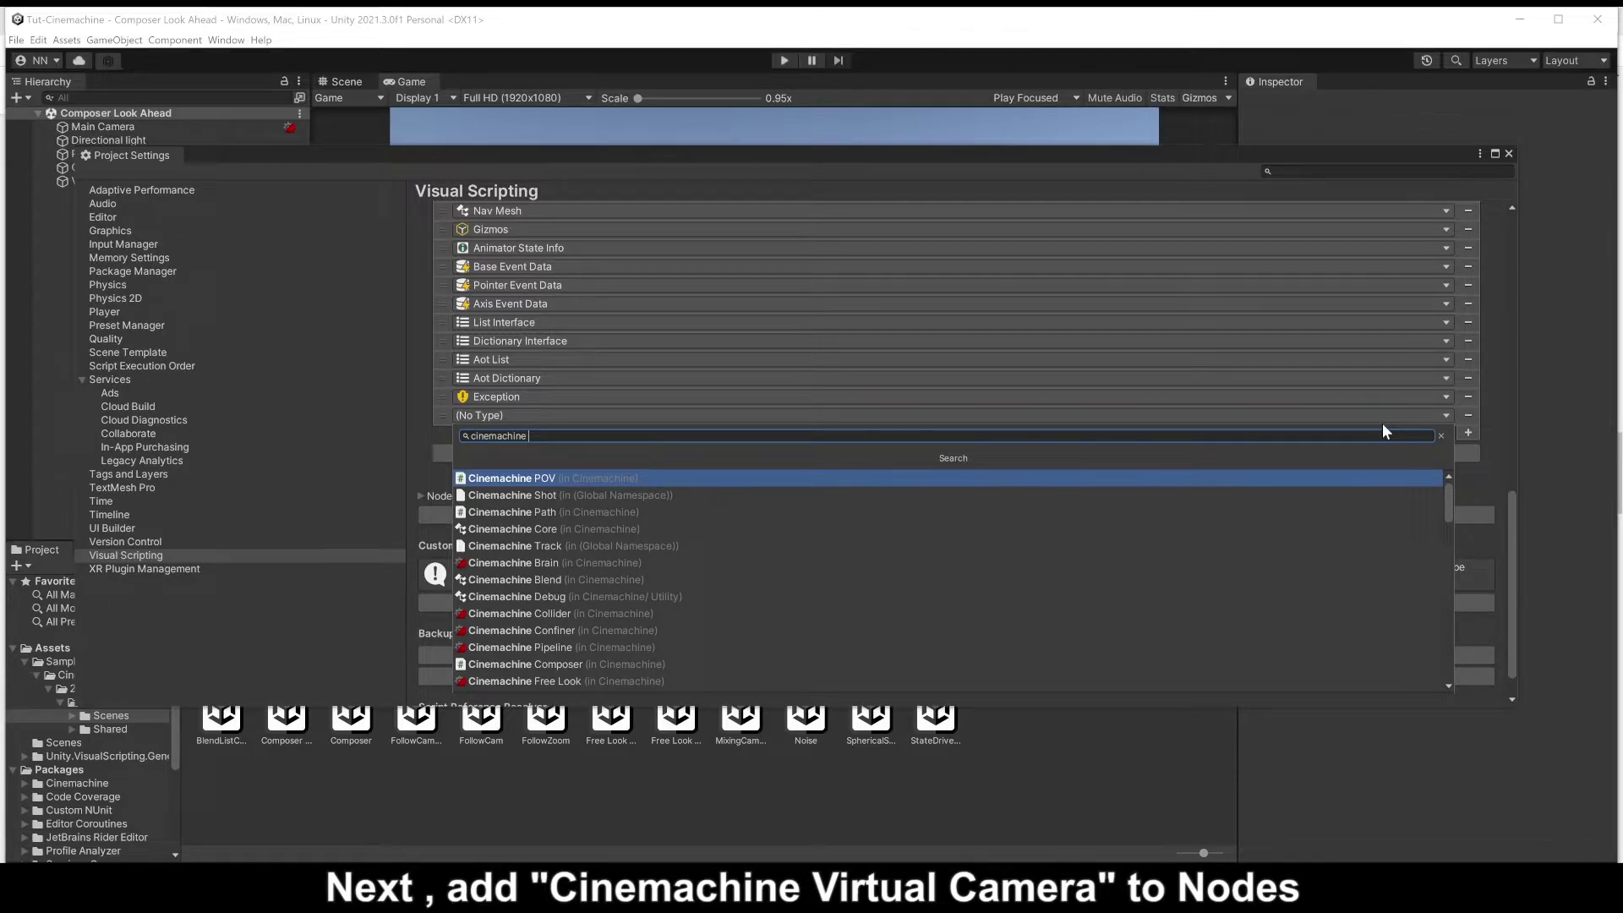
type("vi")
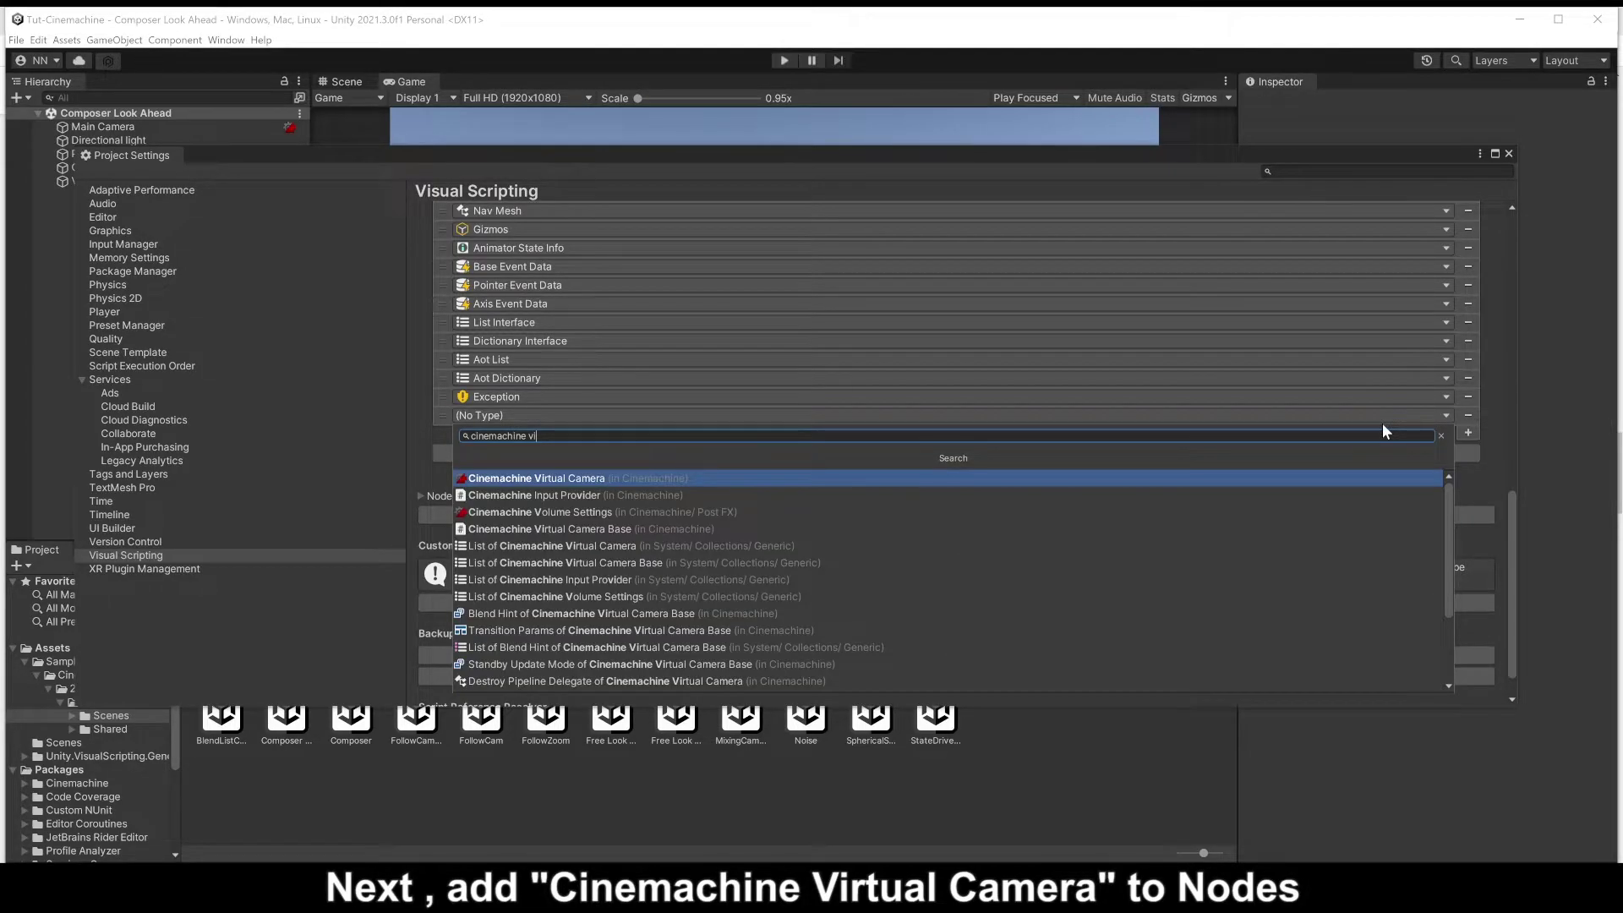
left_click(598, 478)
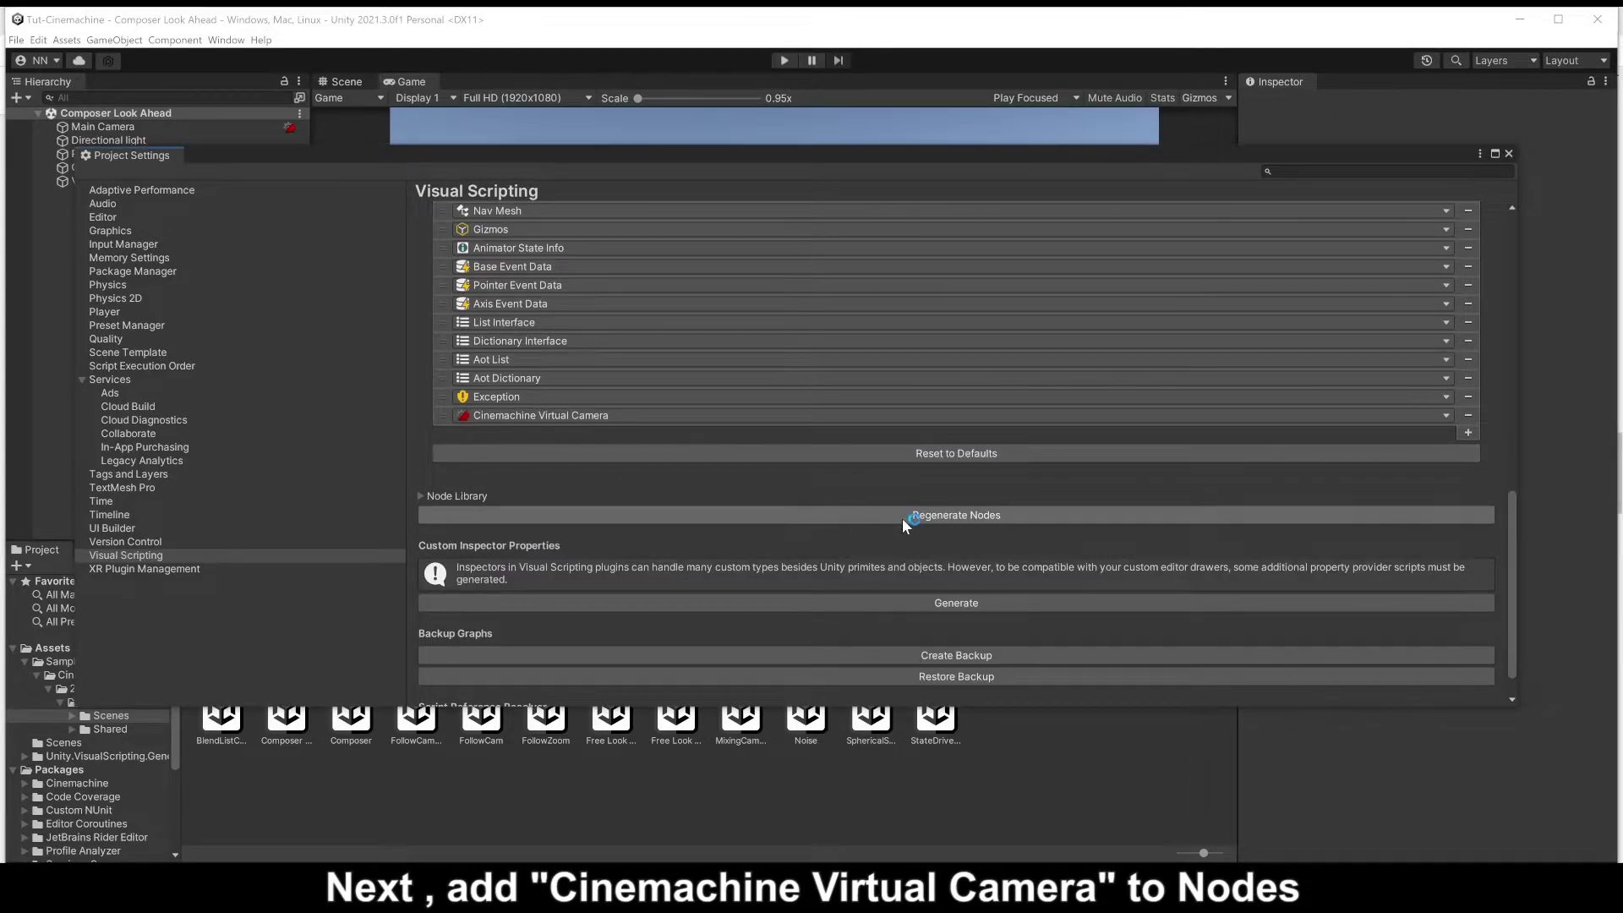
left_click(945, 516)
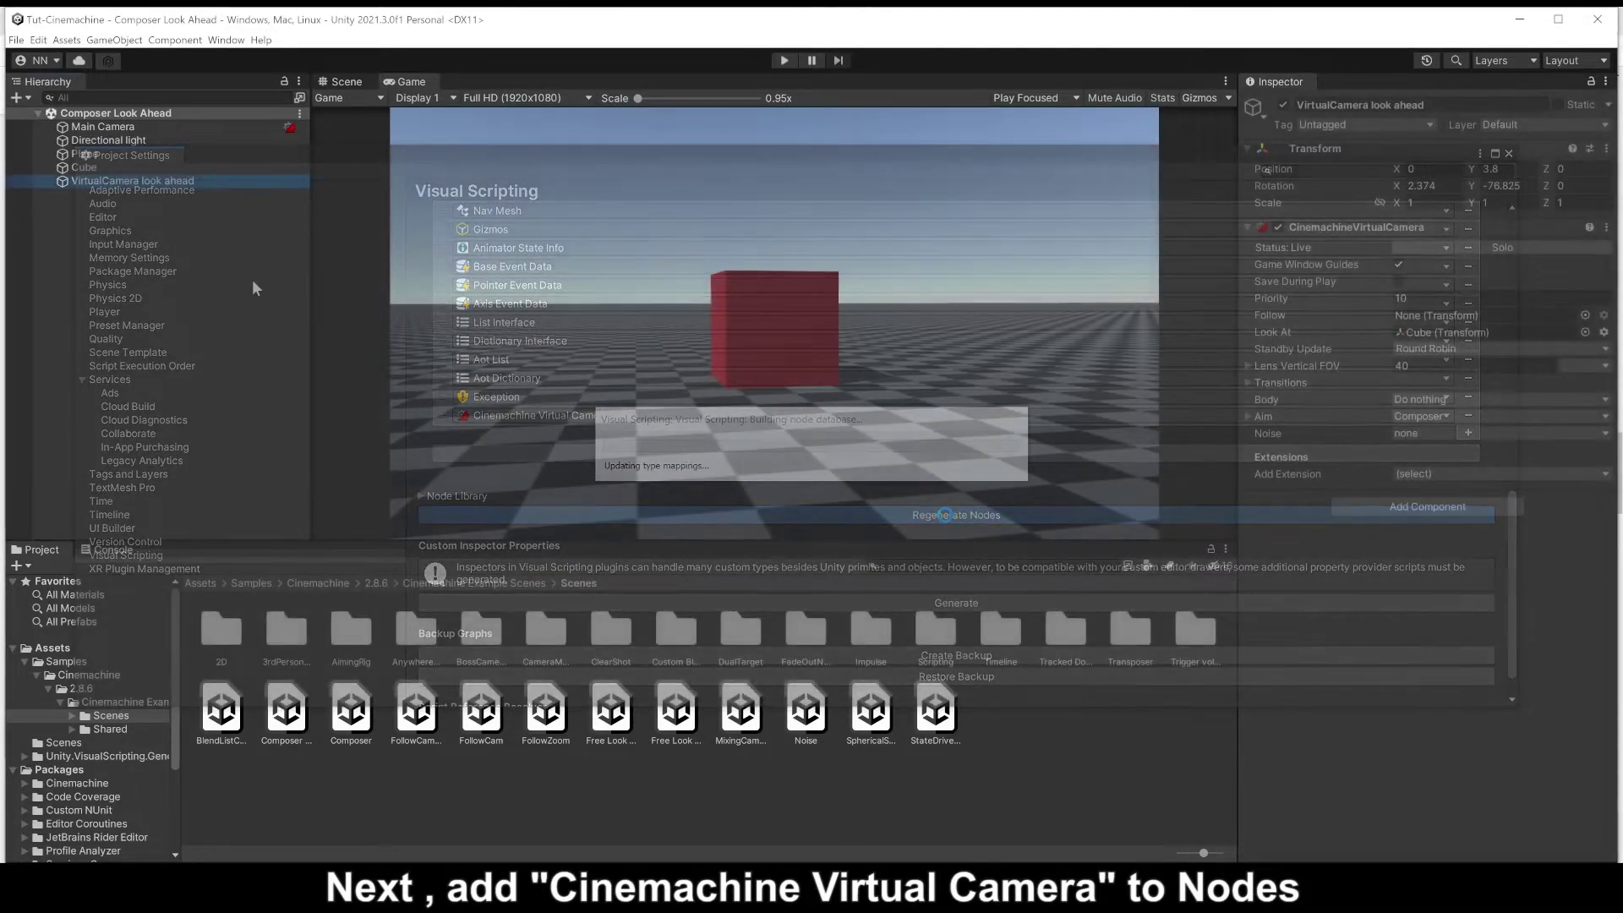
- Create an empty GameObject in the Hierarchy named Events
right_click(112, 254)
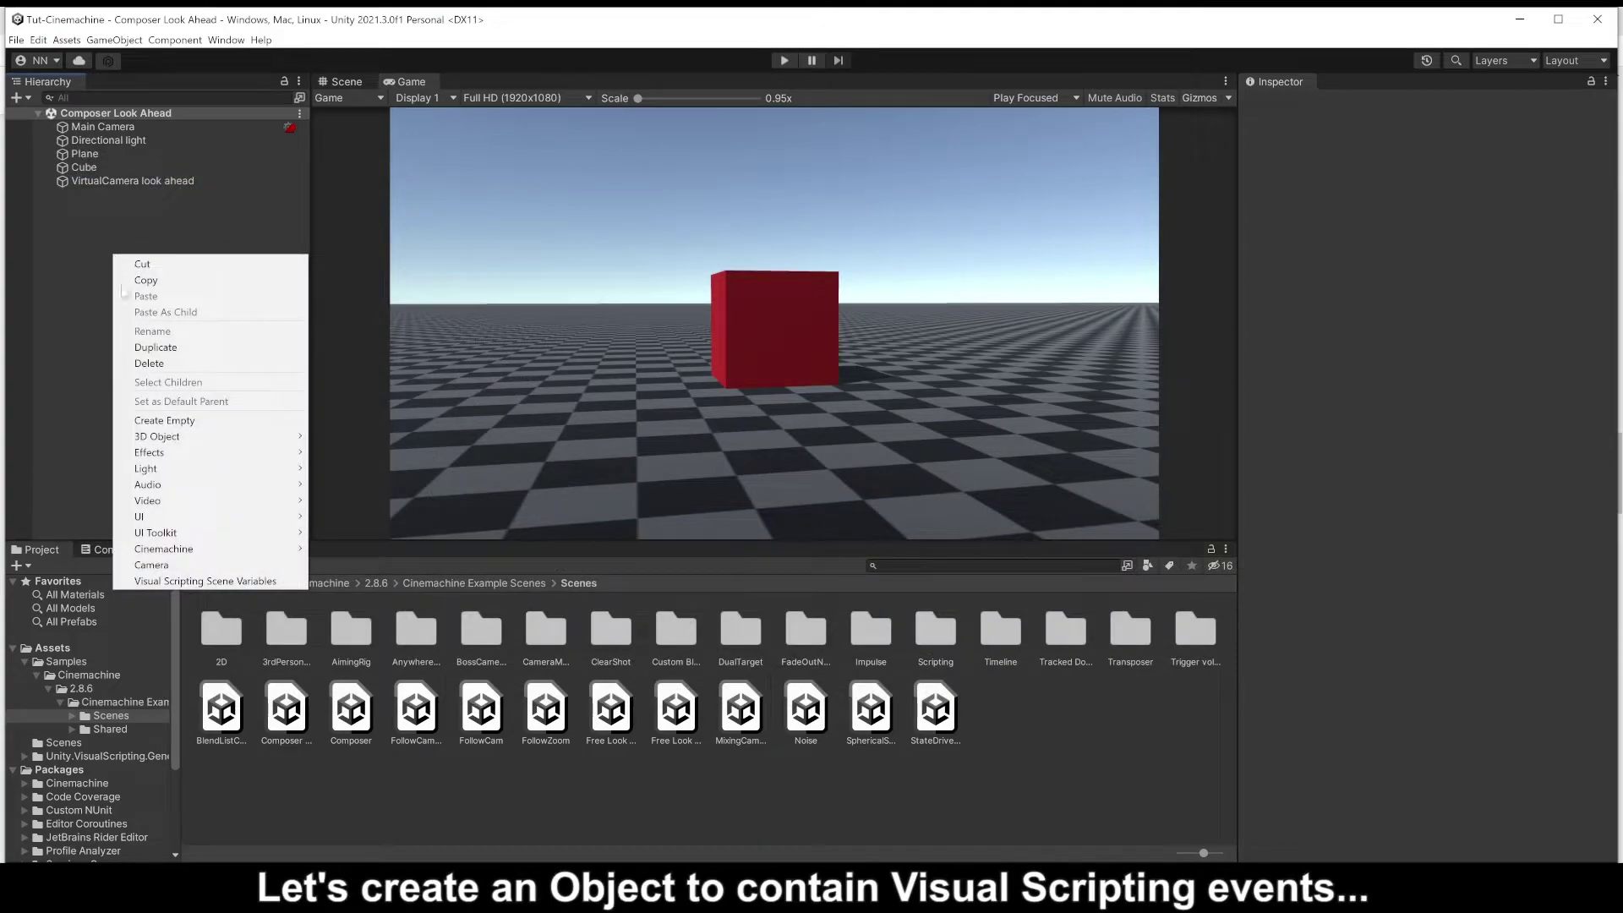
left_click(188, 425)
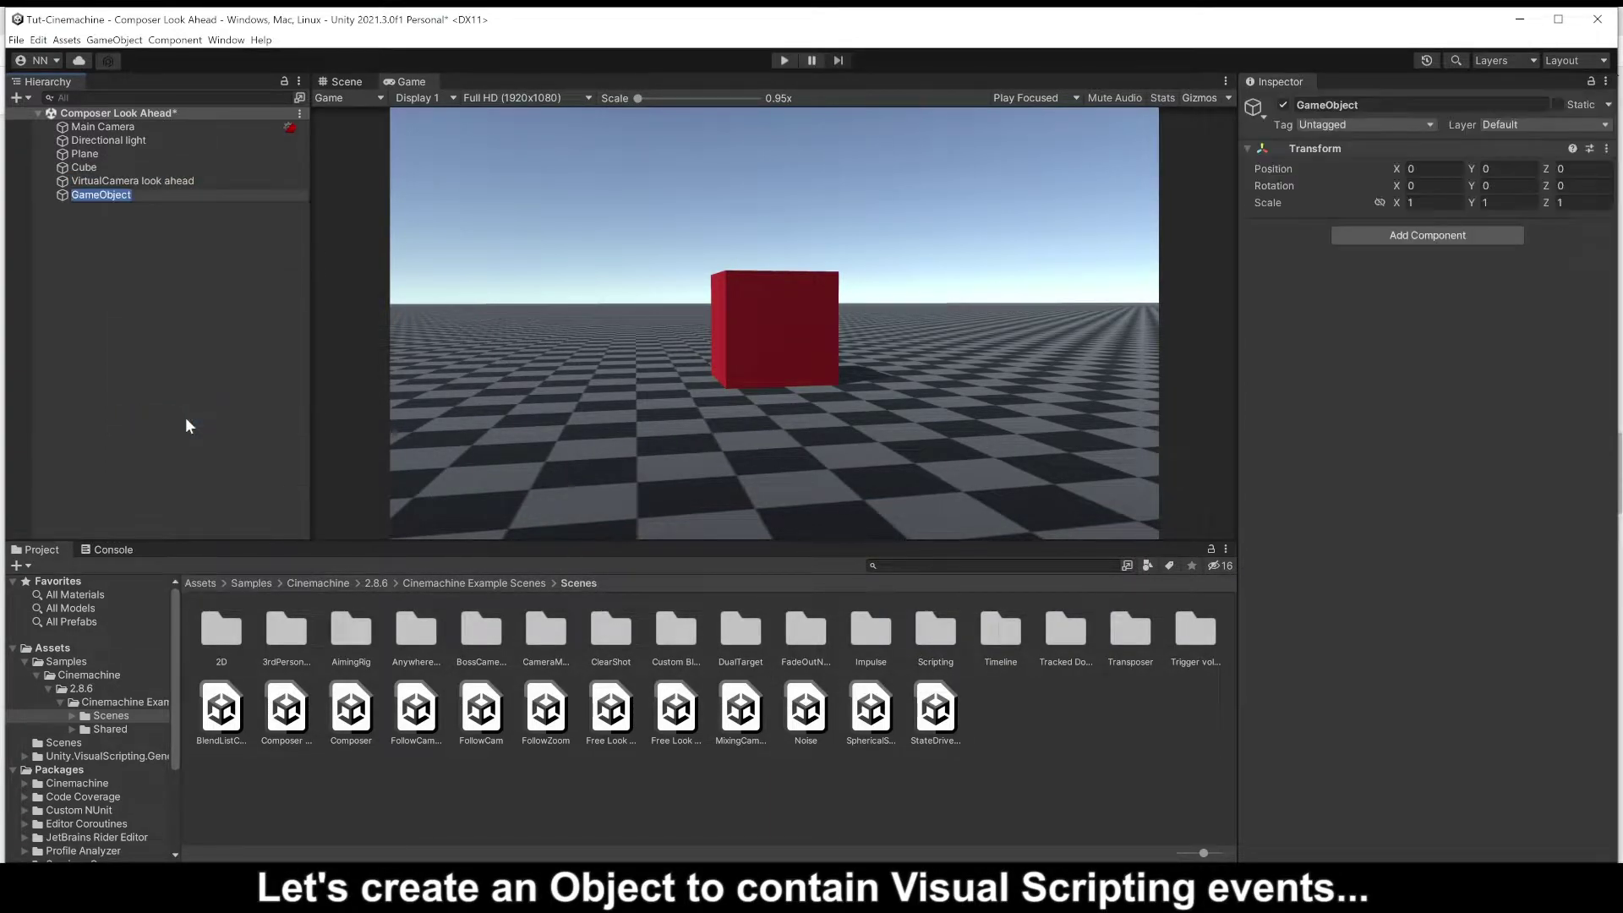
type("Events")
key("Return")
- Add a Script Machine to Events with a new graph asset saved as Events
left_click(1355, 237)
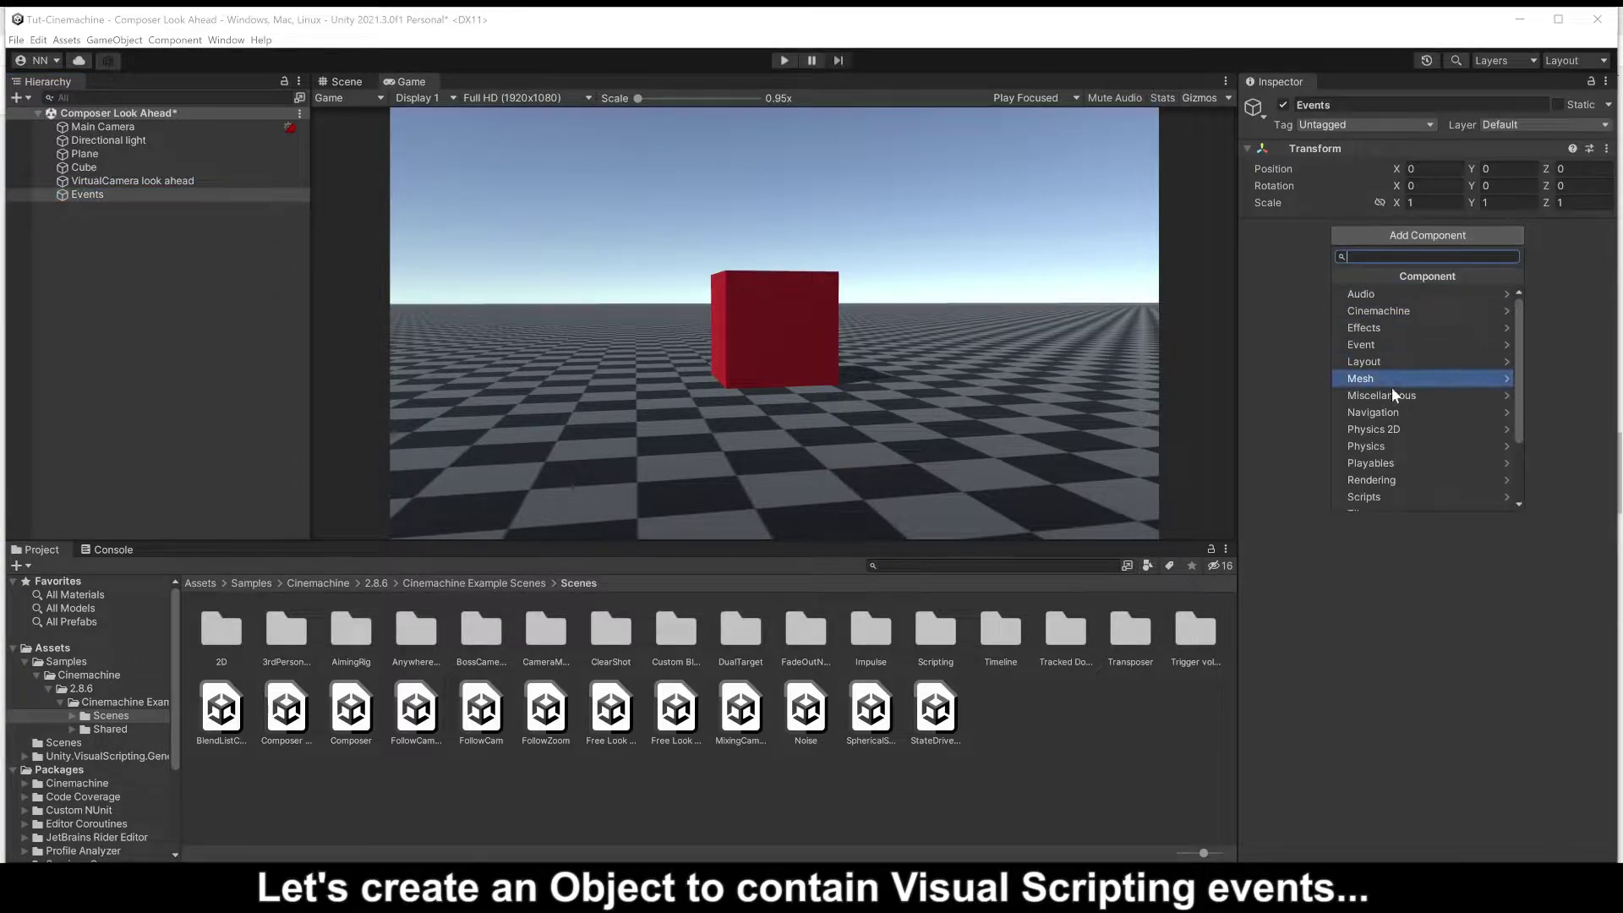
scroll(1391, 387, "down", 3)
left_click(1416, 466)
left_click(1394, 311)
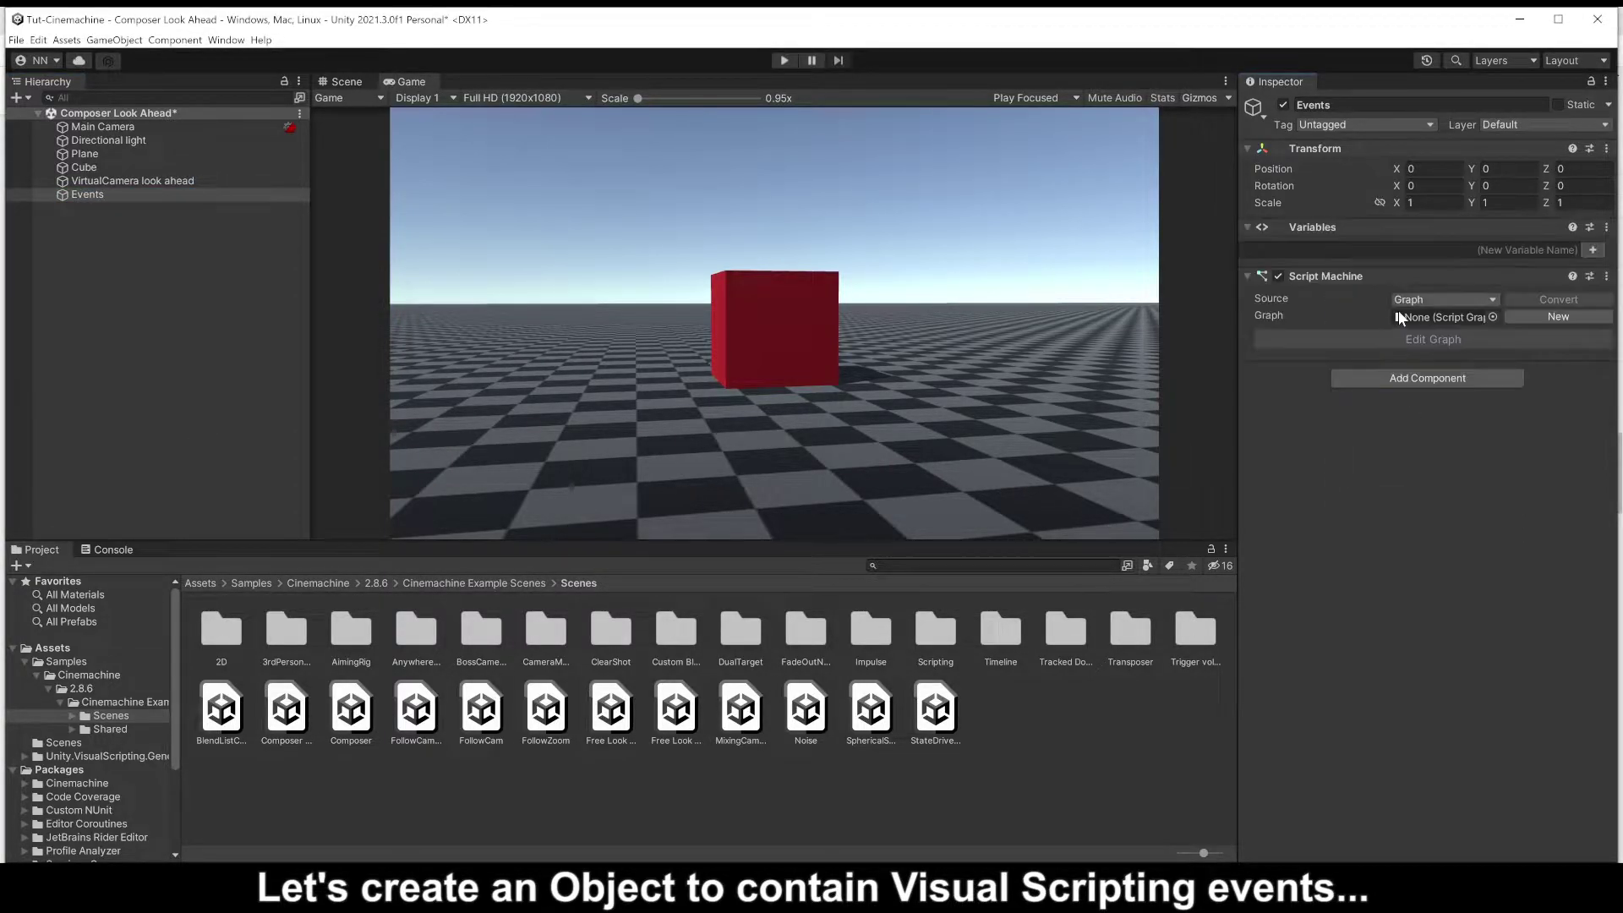
left_click(1545, 316)
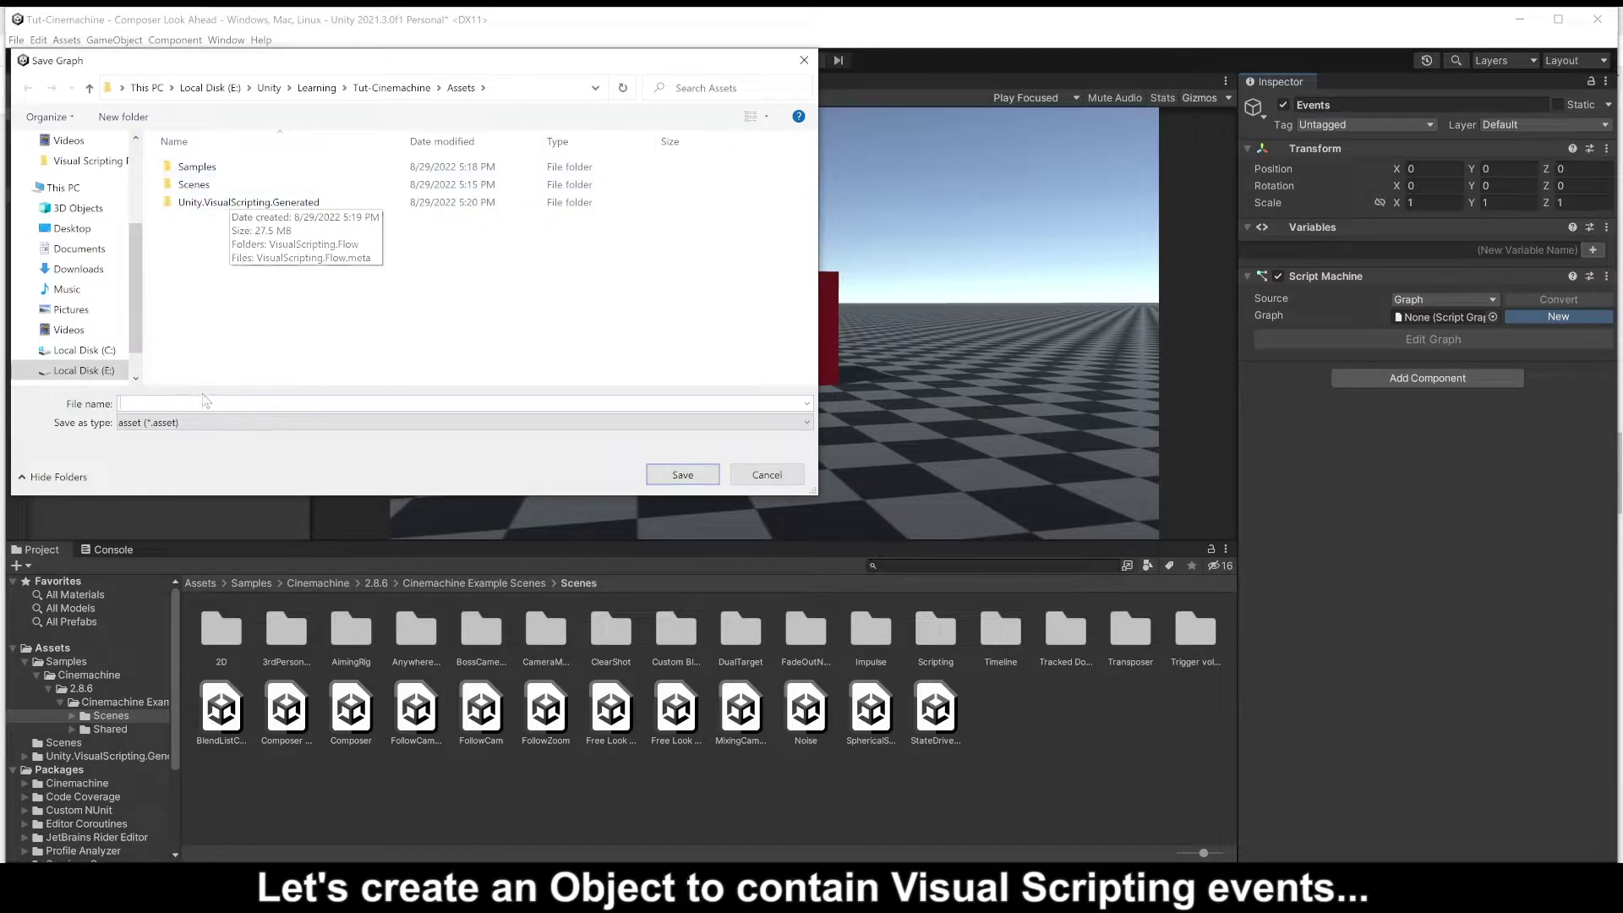
type("Events")
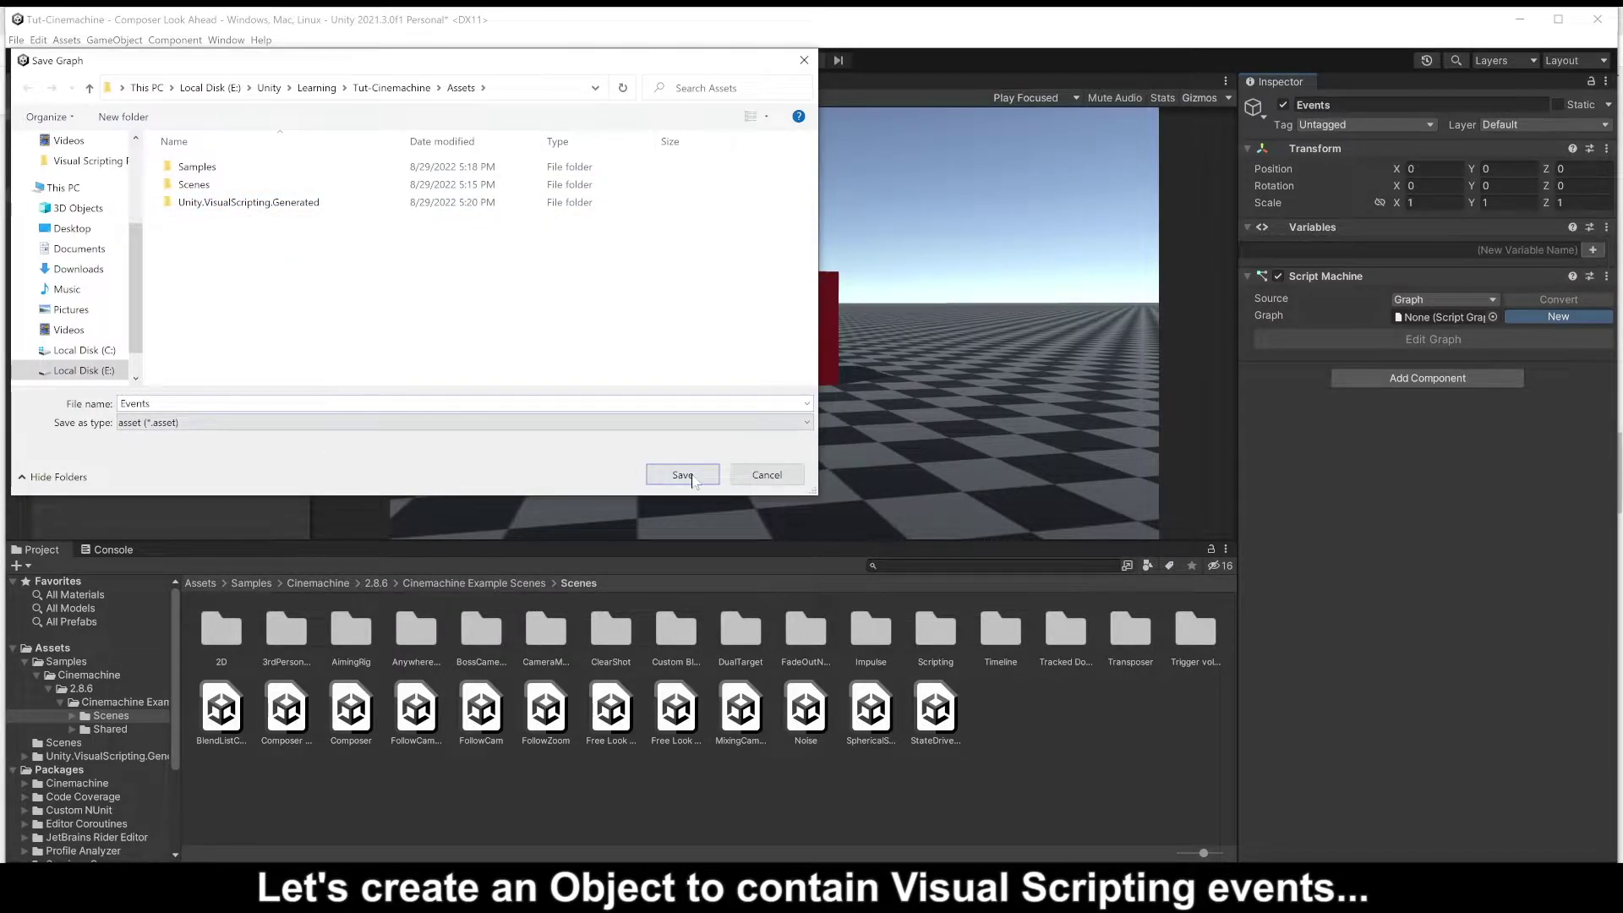
left_click(691, 480)
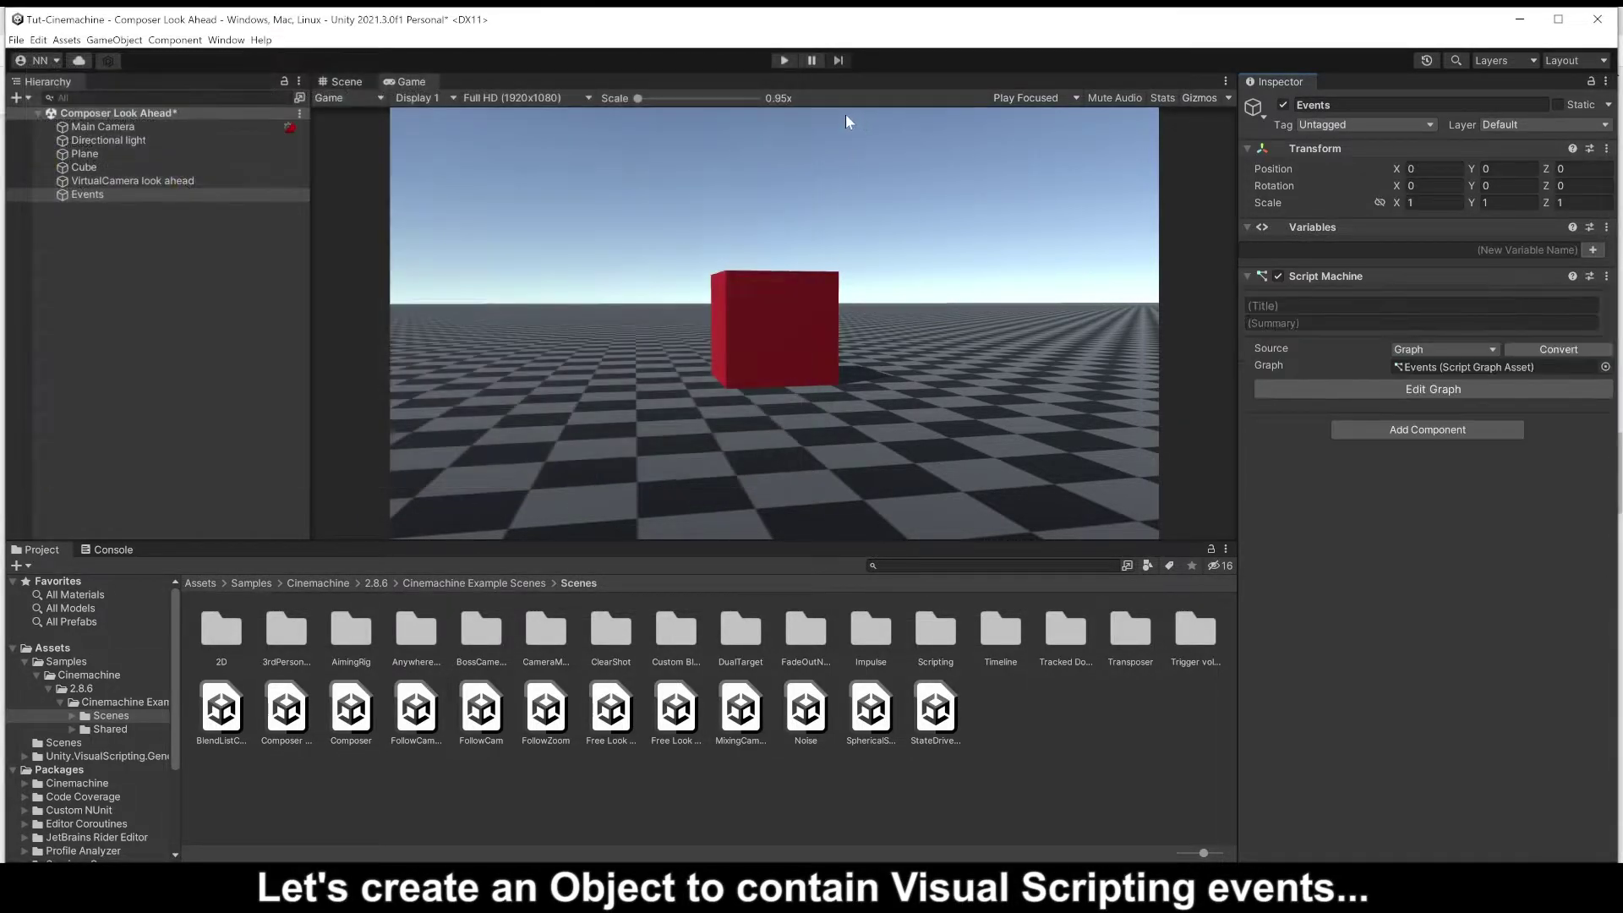
- Open the Events graph and delete its On Start node
left_click(1376, 397)
left_click(786, 365)
key("Delete")
- Add an Input Get Key Down (Name) node to the graph beside On Update
left_click(669, 478)
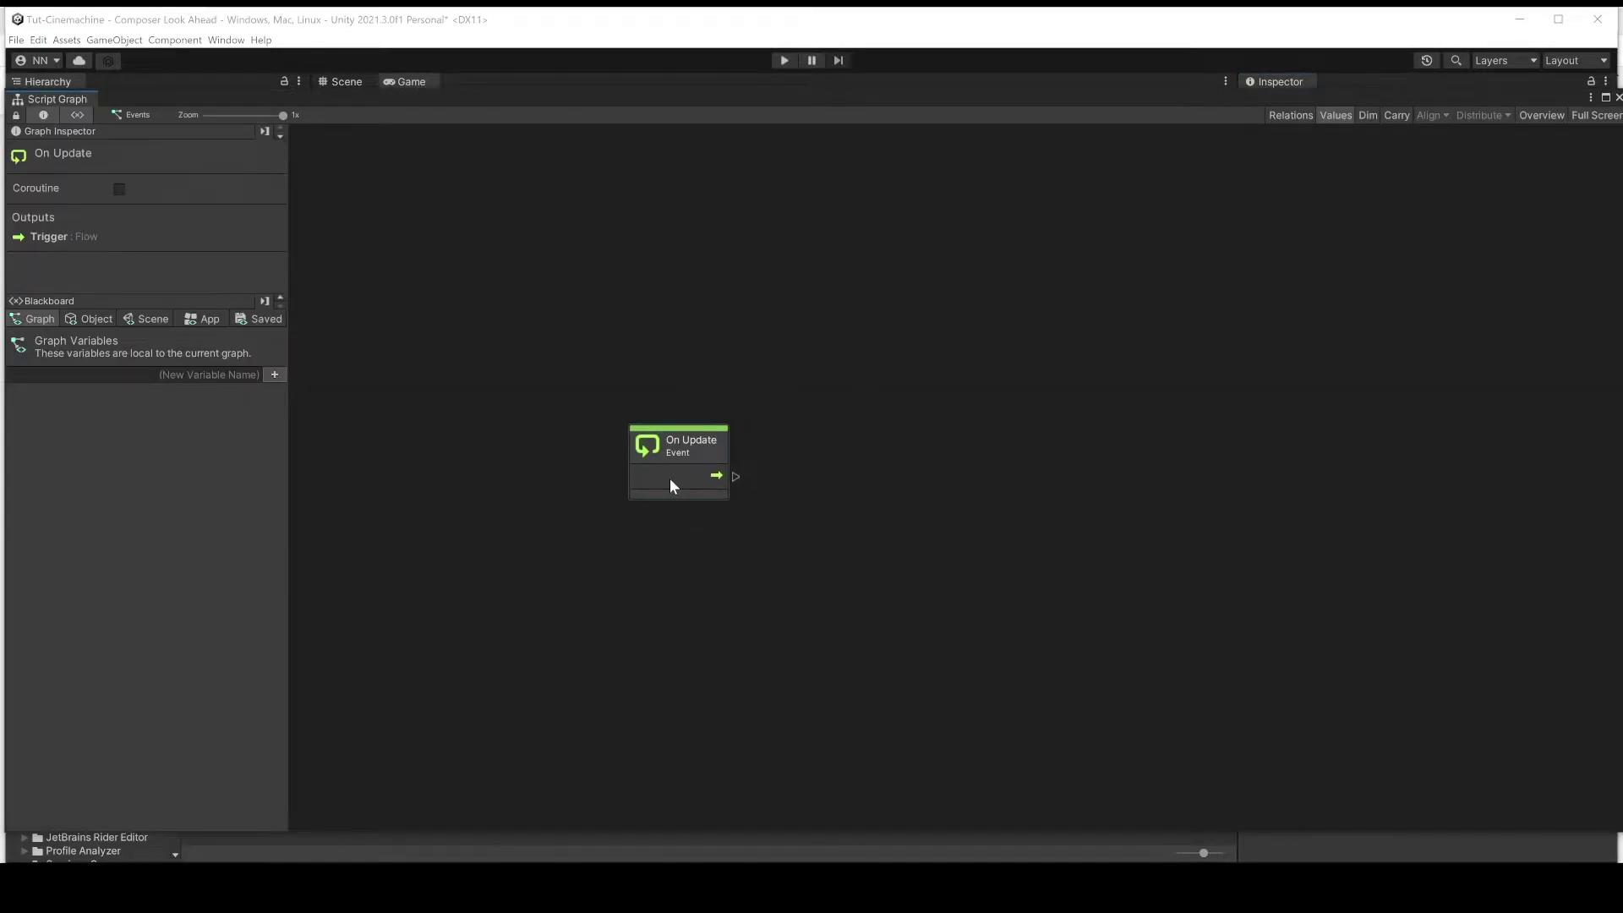
right_click(893, 456)
left_click(925, 467)
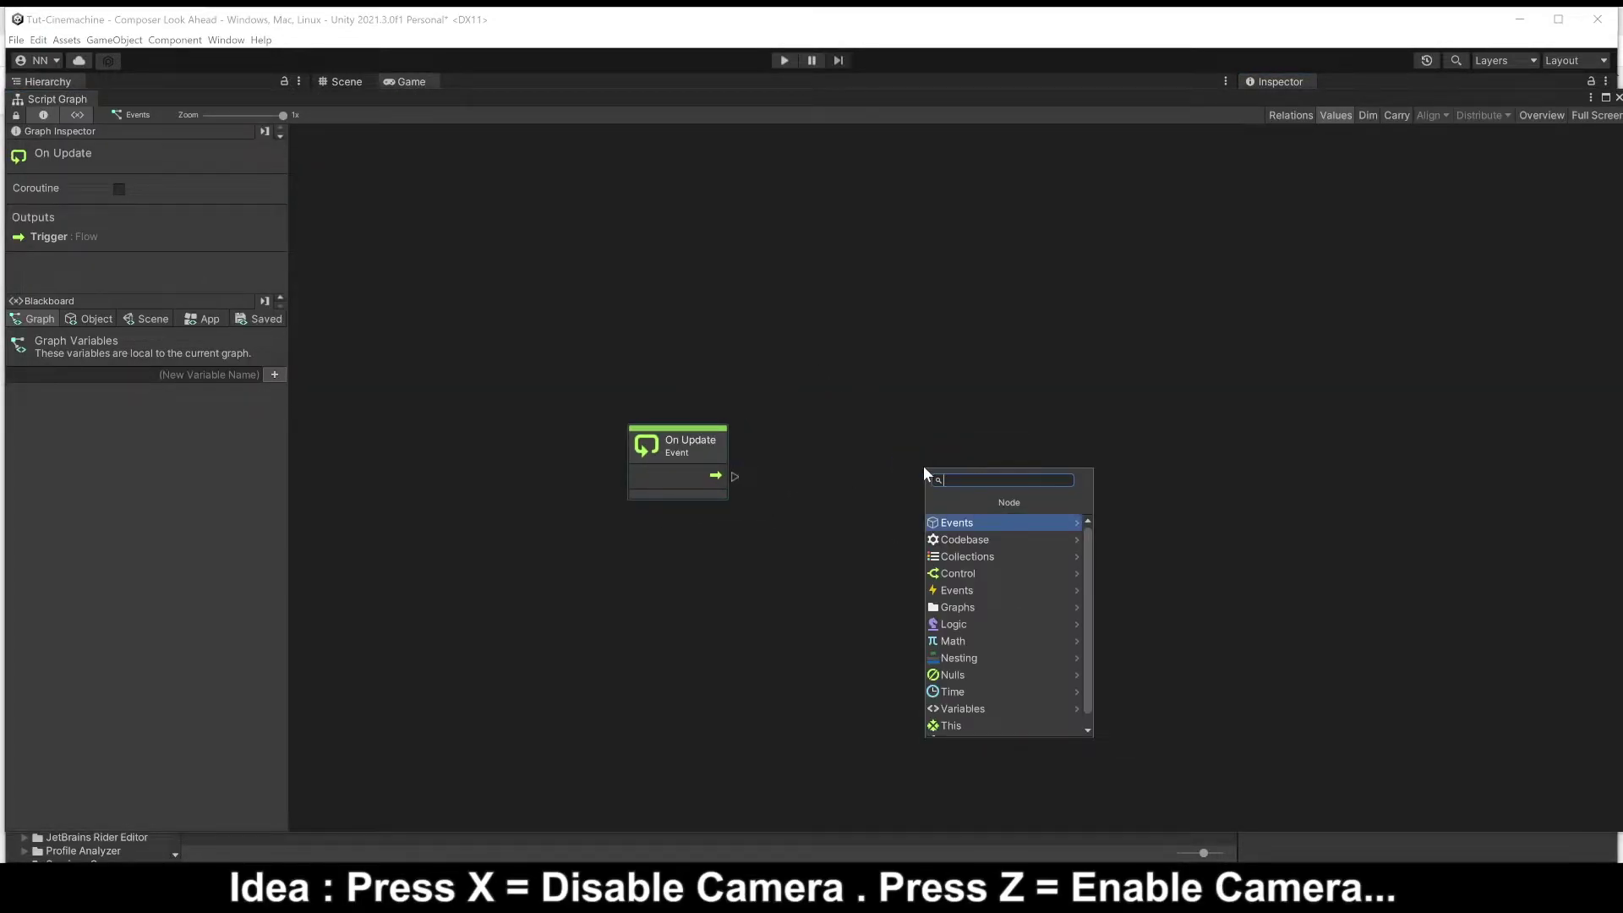
type("get key do")
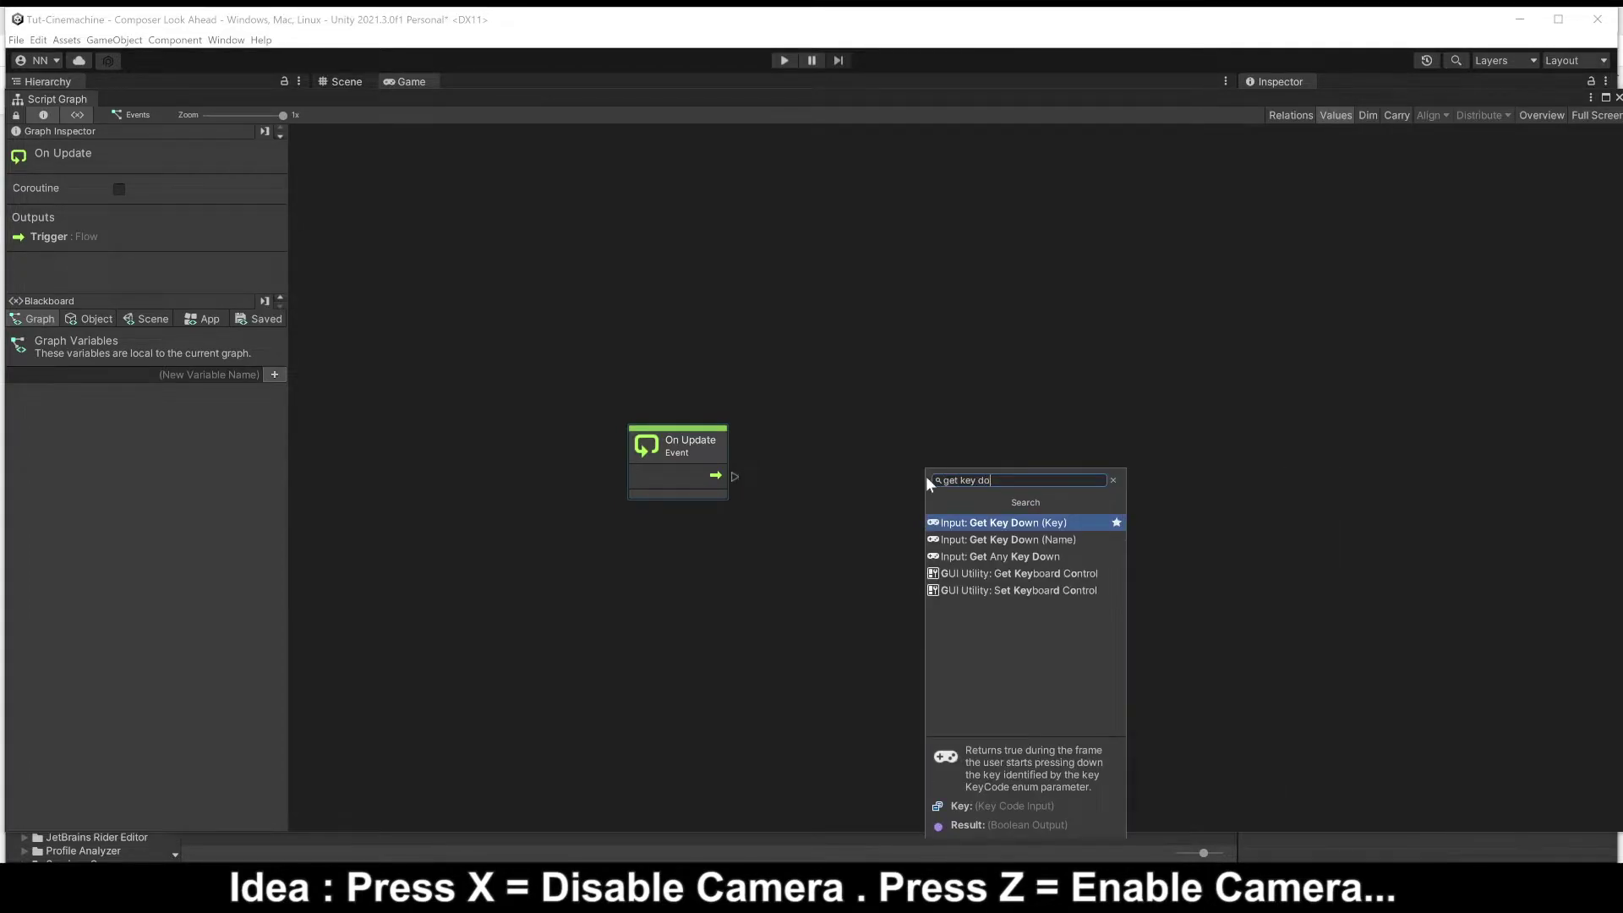
left_click(963, 539)
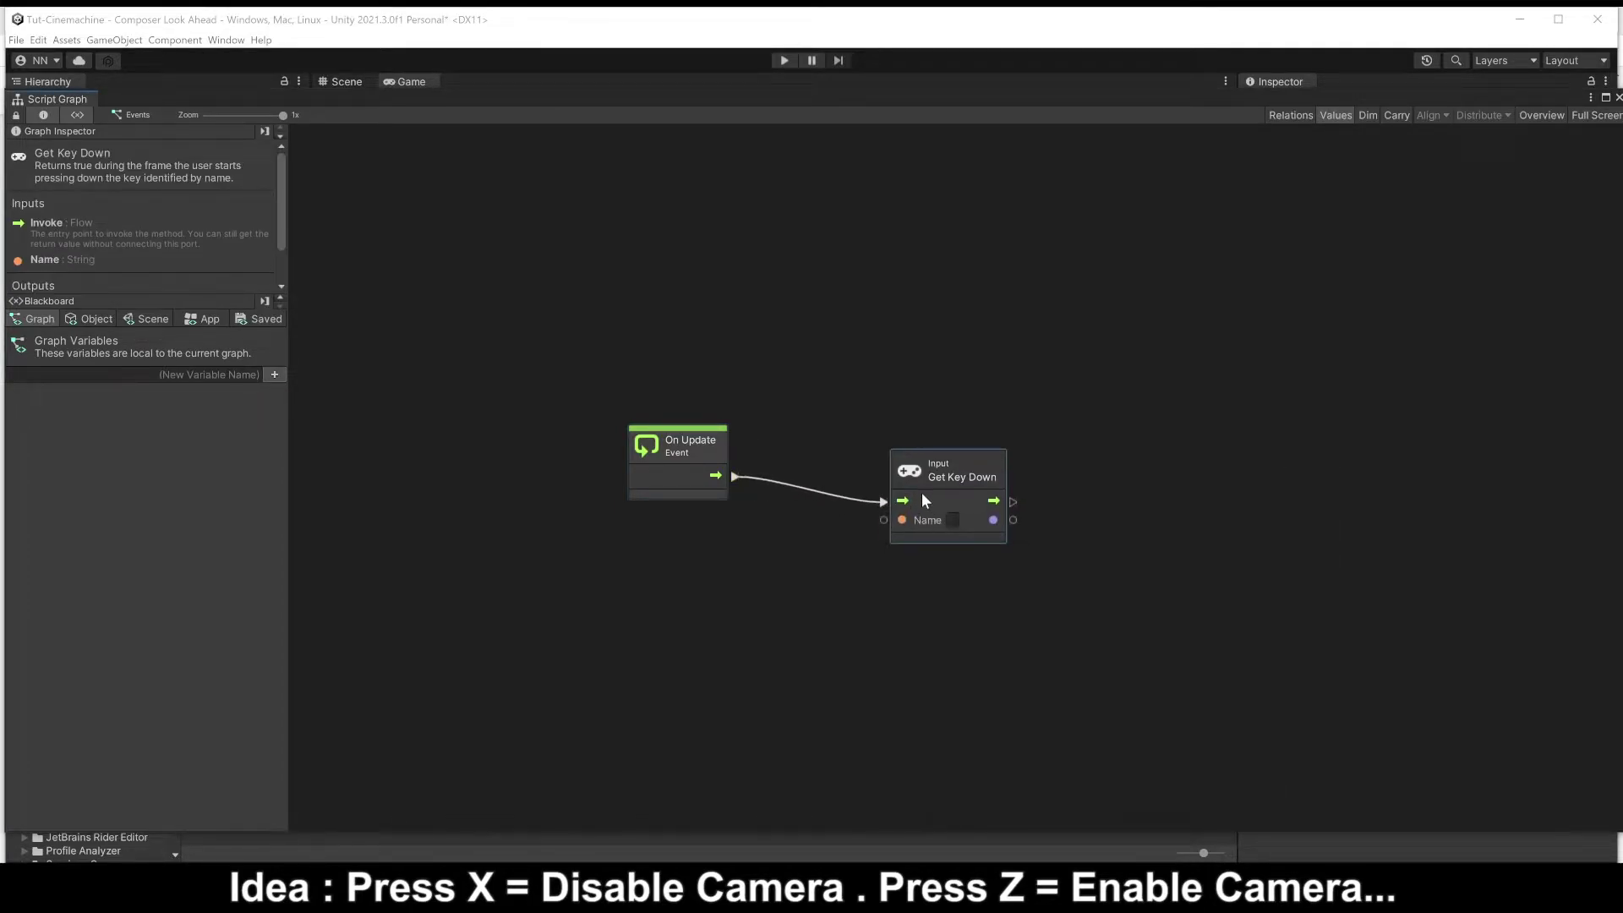
left_click_drag(922, 492, 869, 470)
middle_click_drag(867, 563, 859, 540)
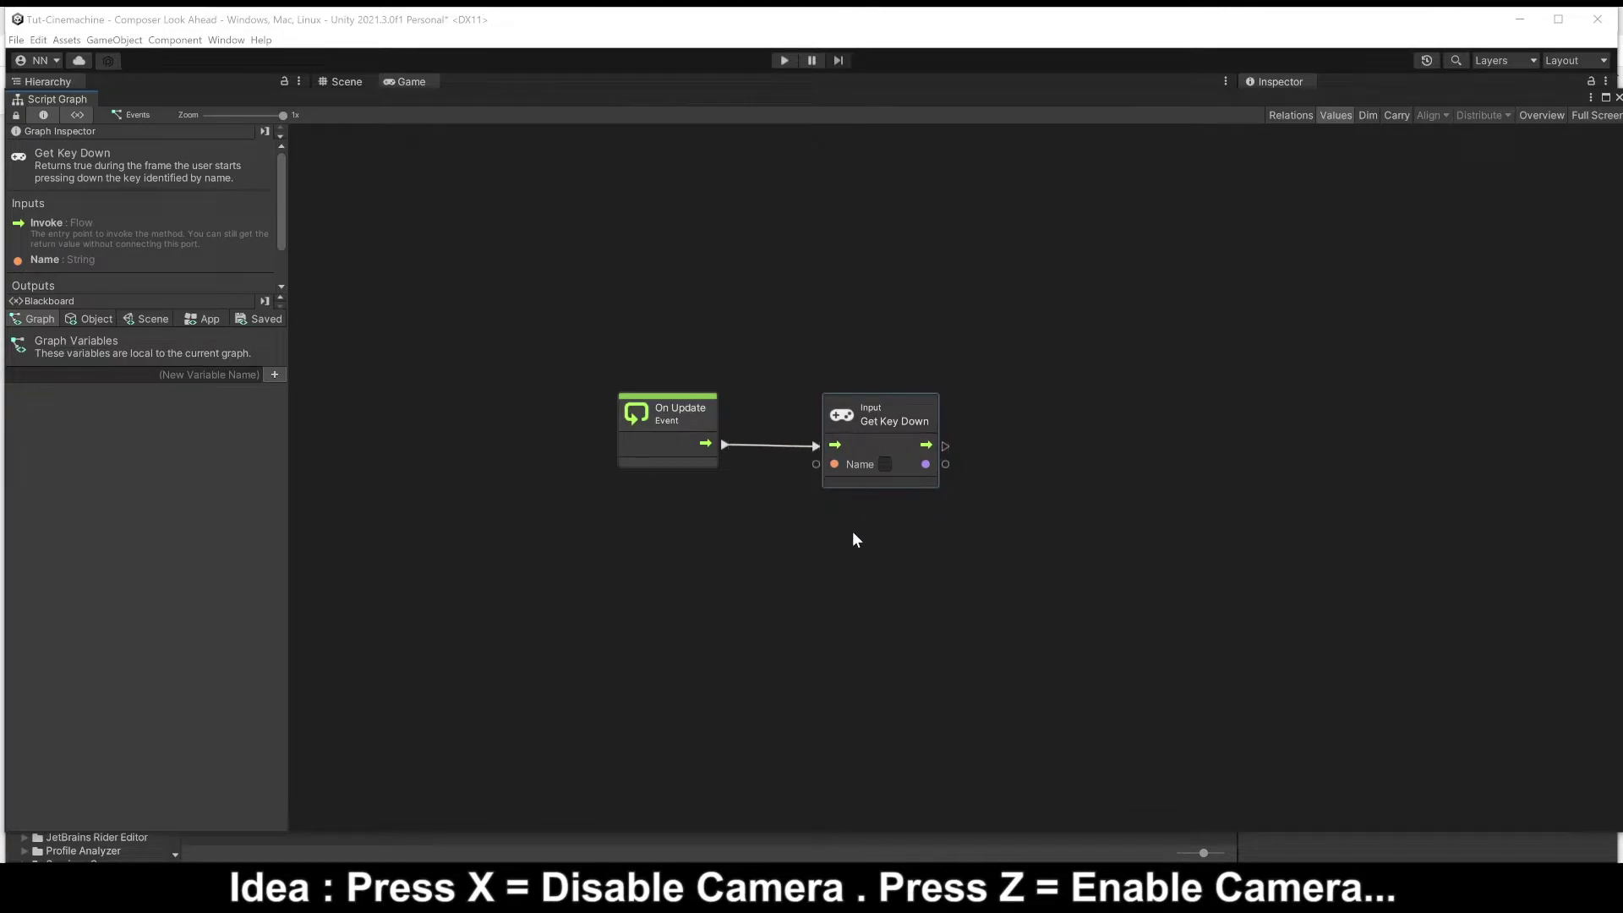
right_click(725, 444)
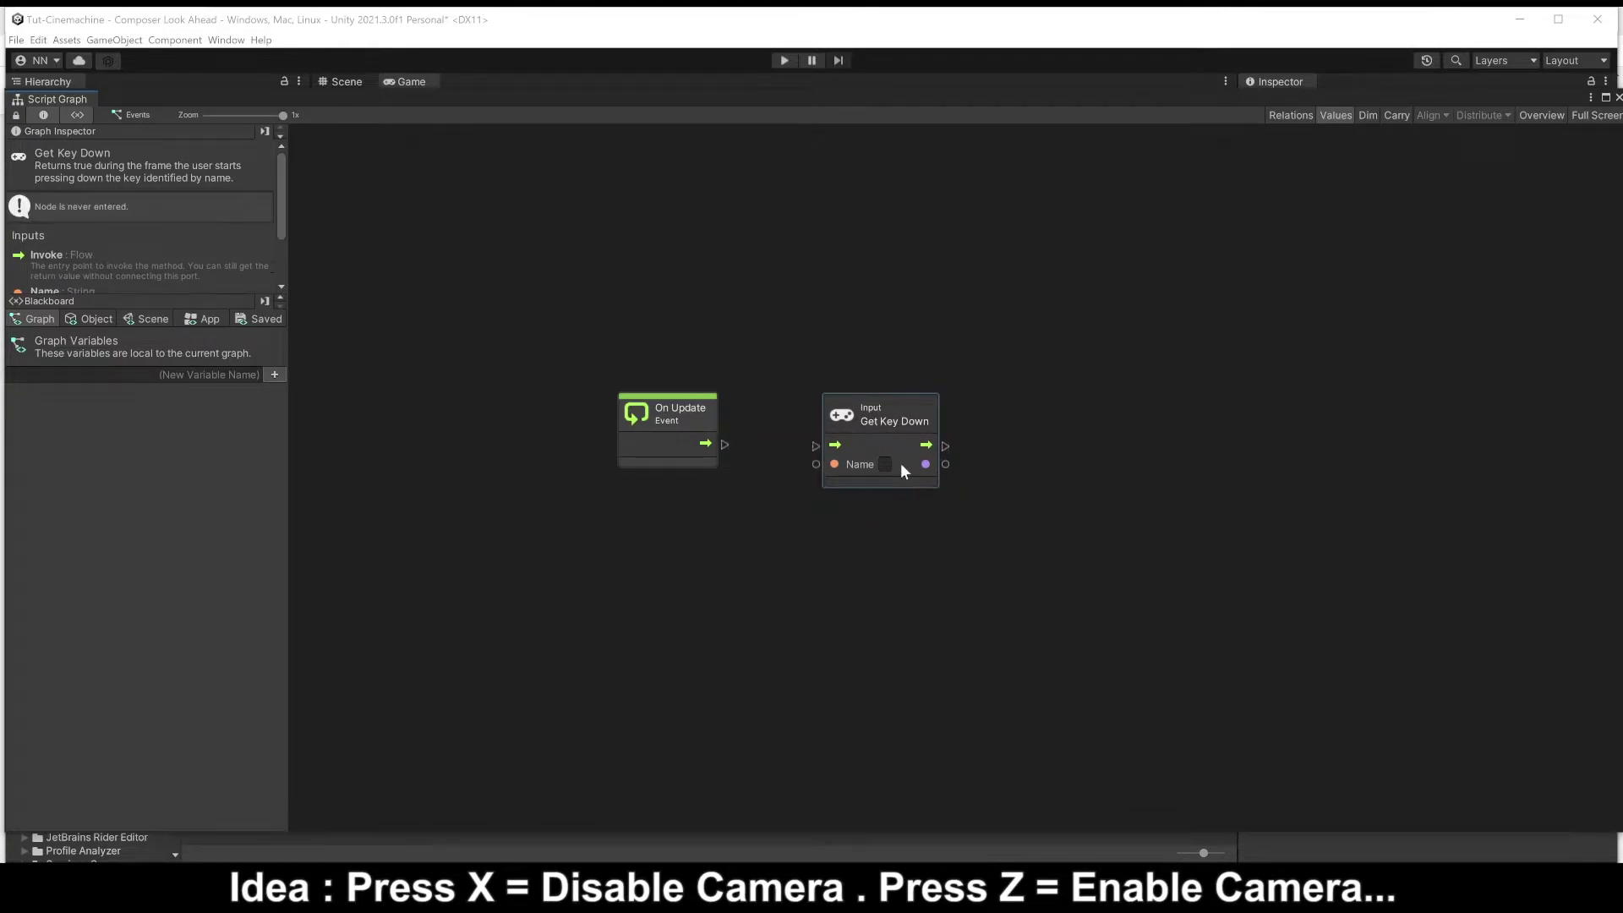
- Feed Get Key Down into a new If node driven by On Update, with key name x
mouse_move(926, 464)
left_mouse_down()
mouse_move(969, 429)
mouse_move(960, 330)
left_mouse_up()
left_click(1002, 383)
left_click_drag(963, 274, 888, 319)
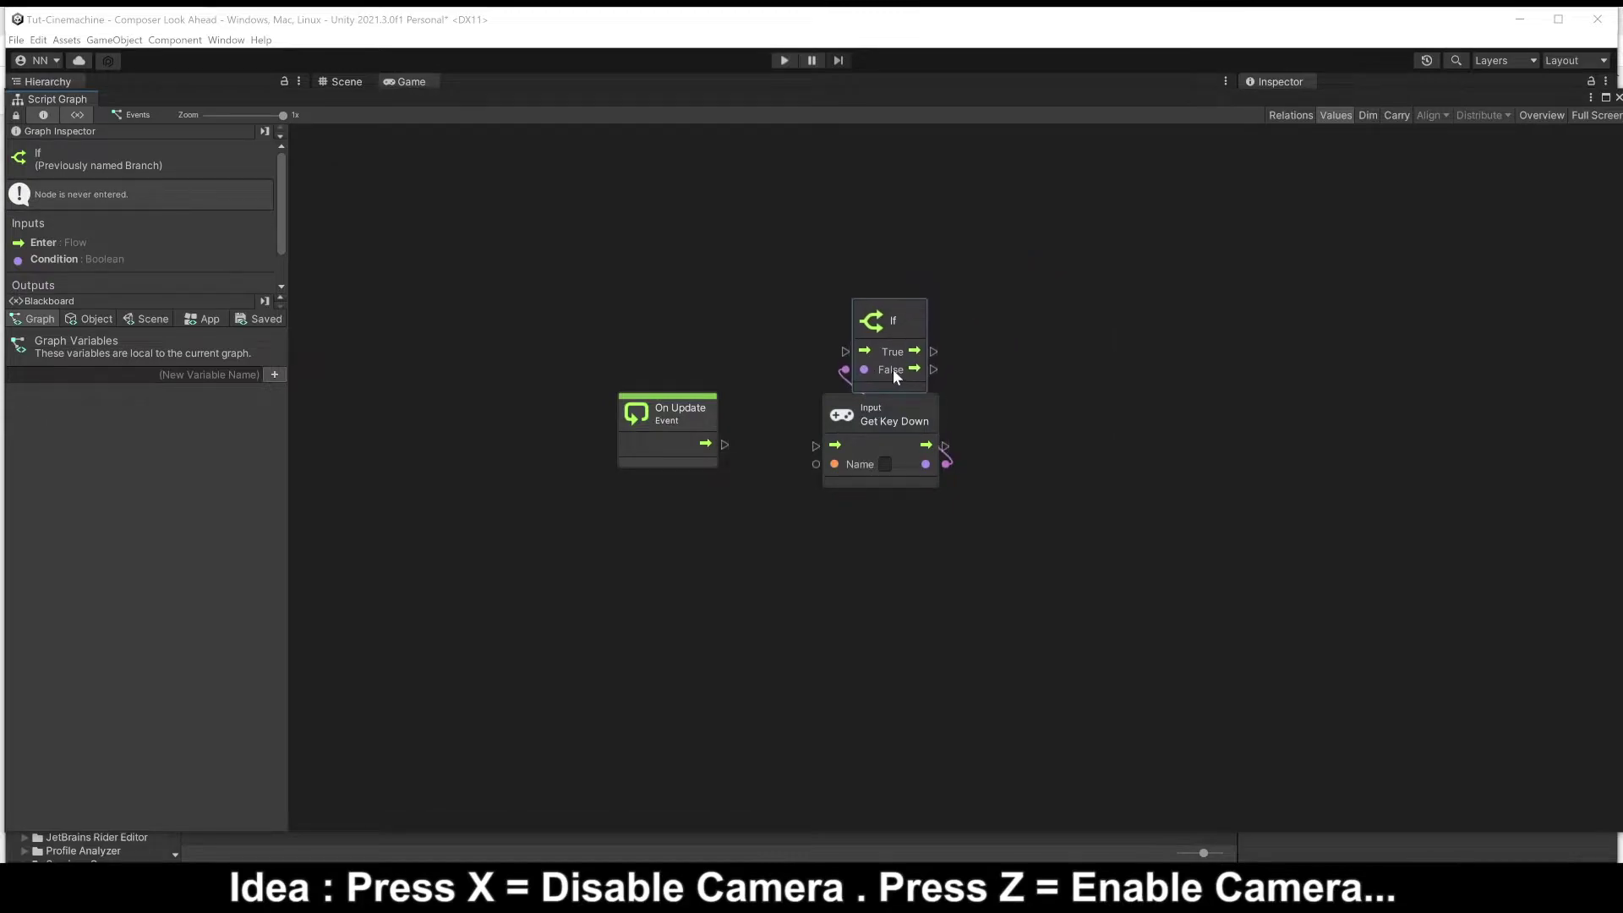
mouse_move(725, 444)
left_mouse_down()
mouse_move(845, 352)
mouse_move(891, 448)
left_mouse_up()
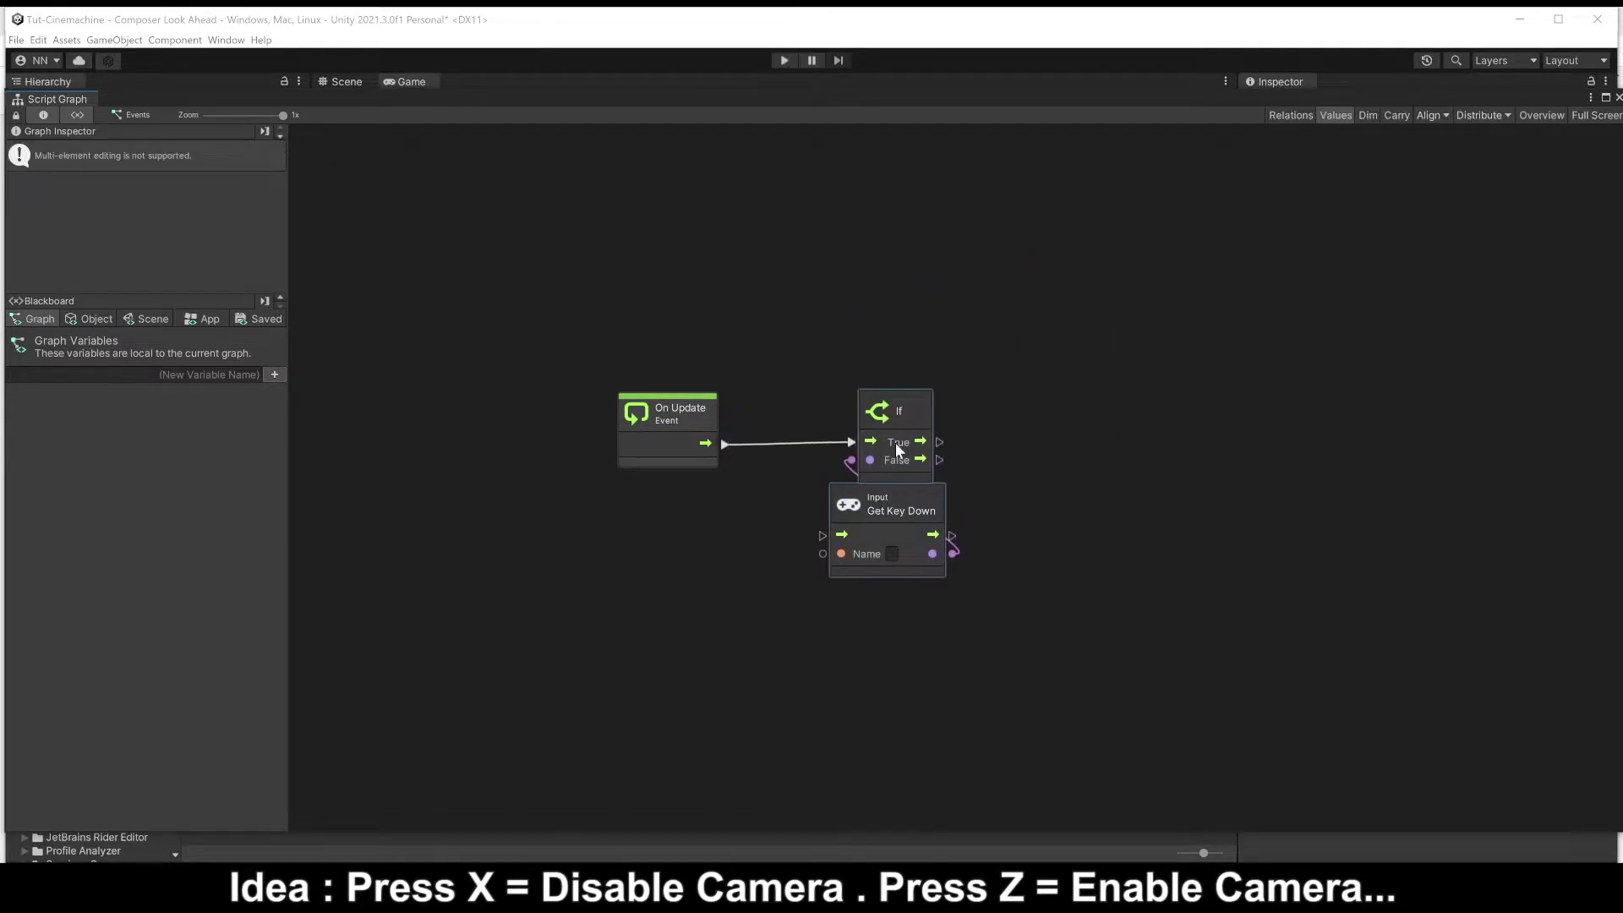
left_click(888, 559)
type("x")
left_click(955, 560)
middle_click_drag(1174, 537, 846, 478)
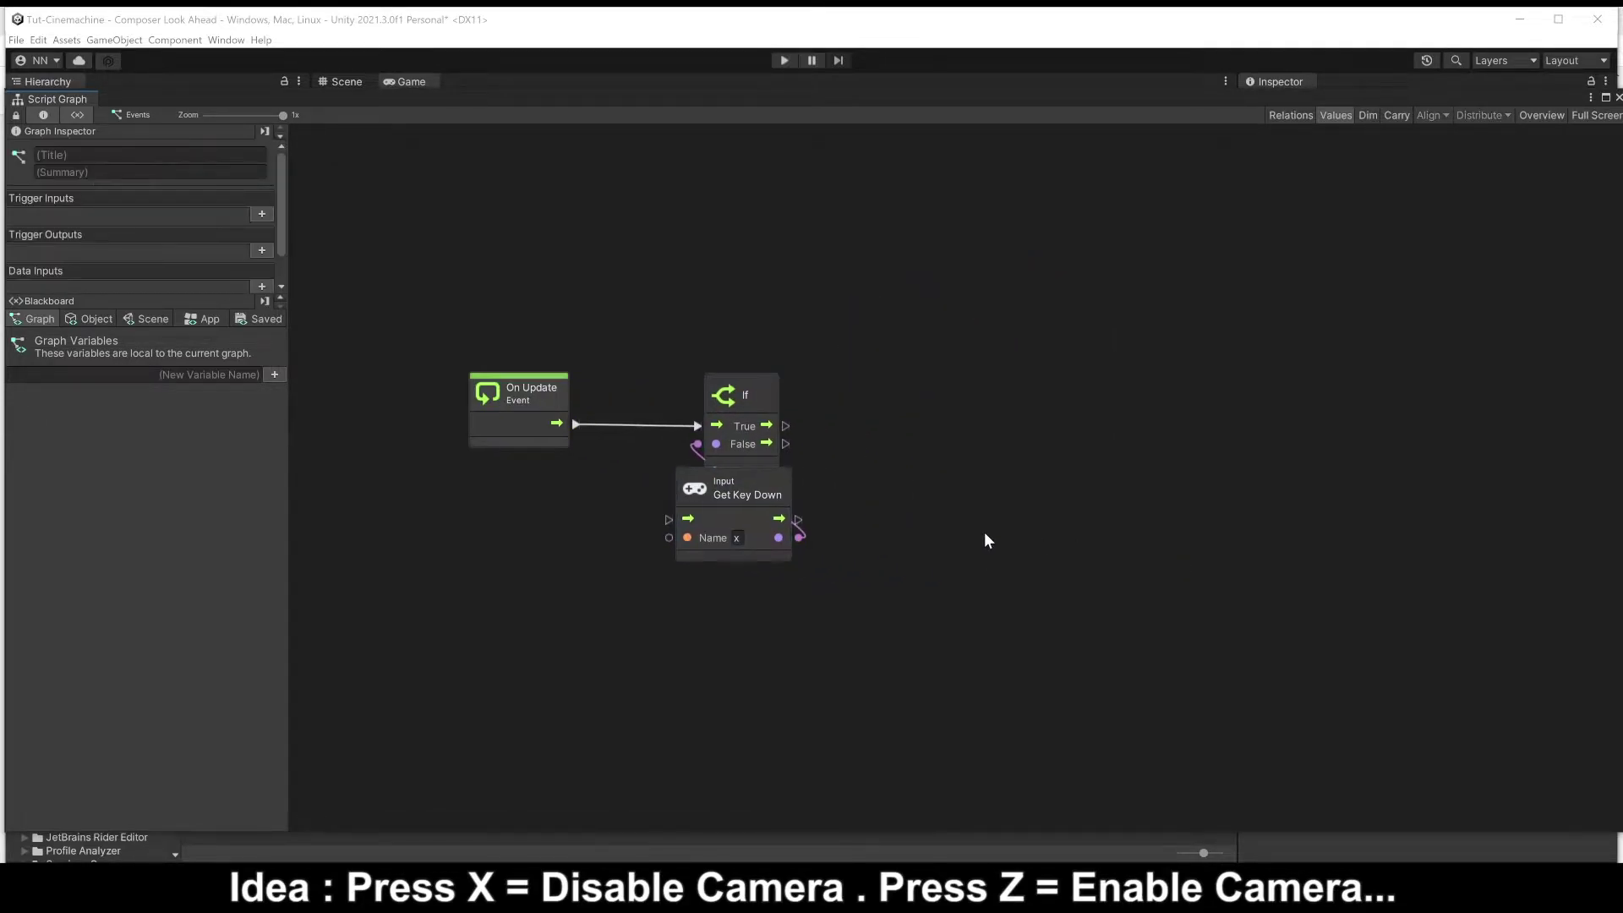
- Add a Cinemachine Virtual Camera Set Enabled node and wire the If True branch into it
right_click(845, 476)
type("cinema")
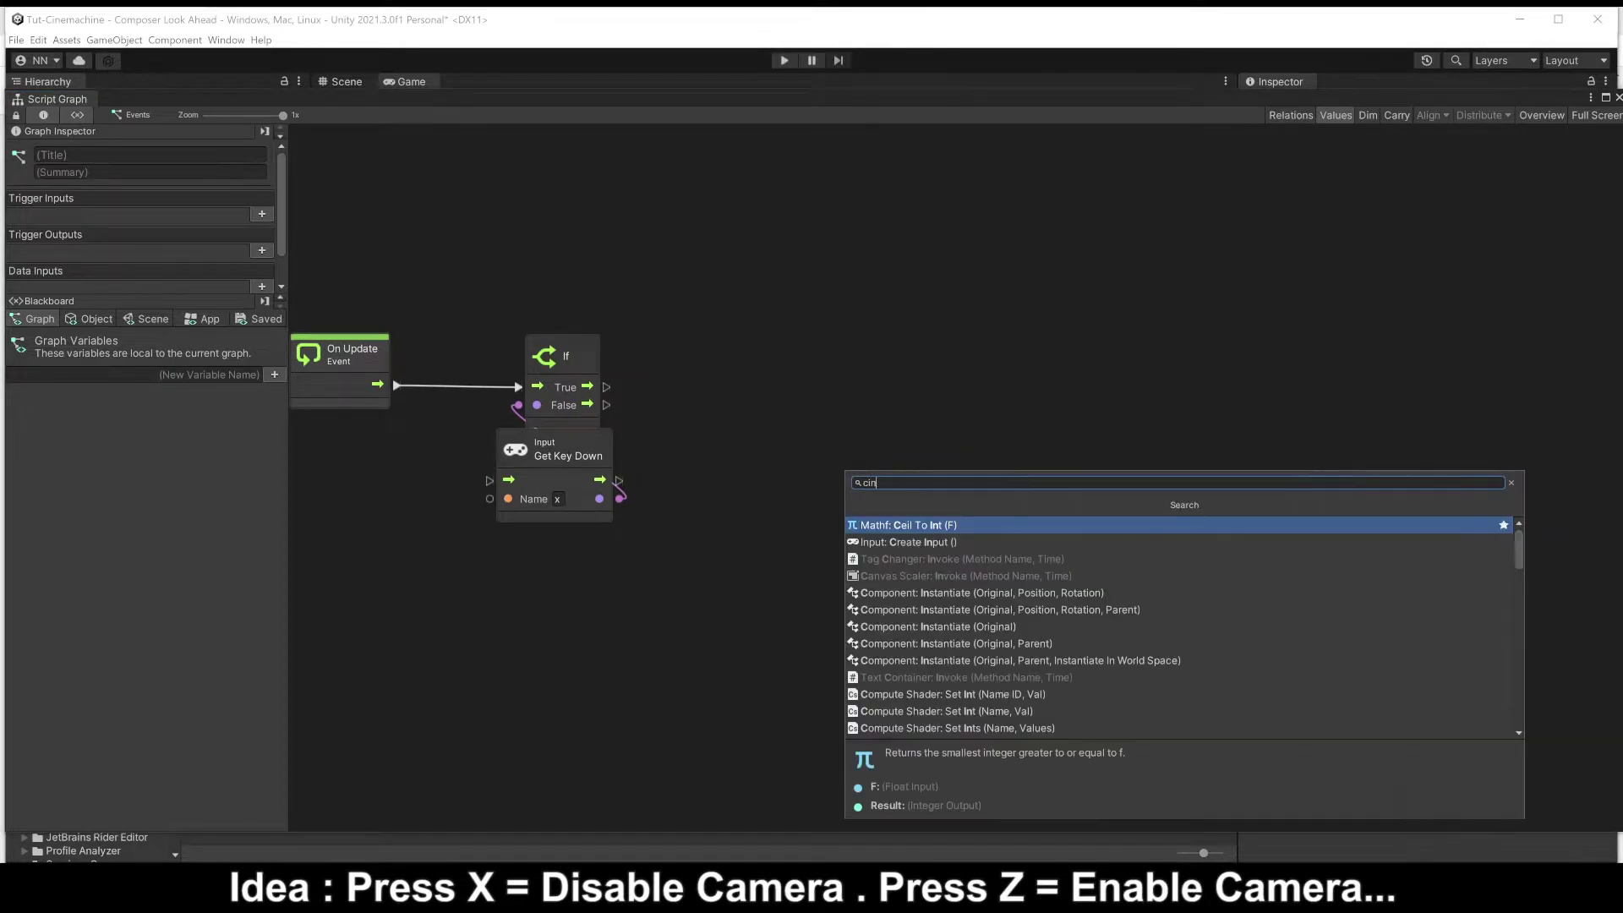
left_click(886, 526)
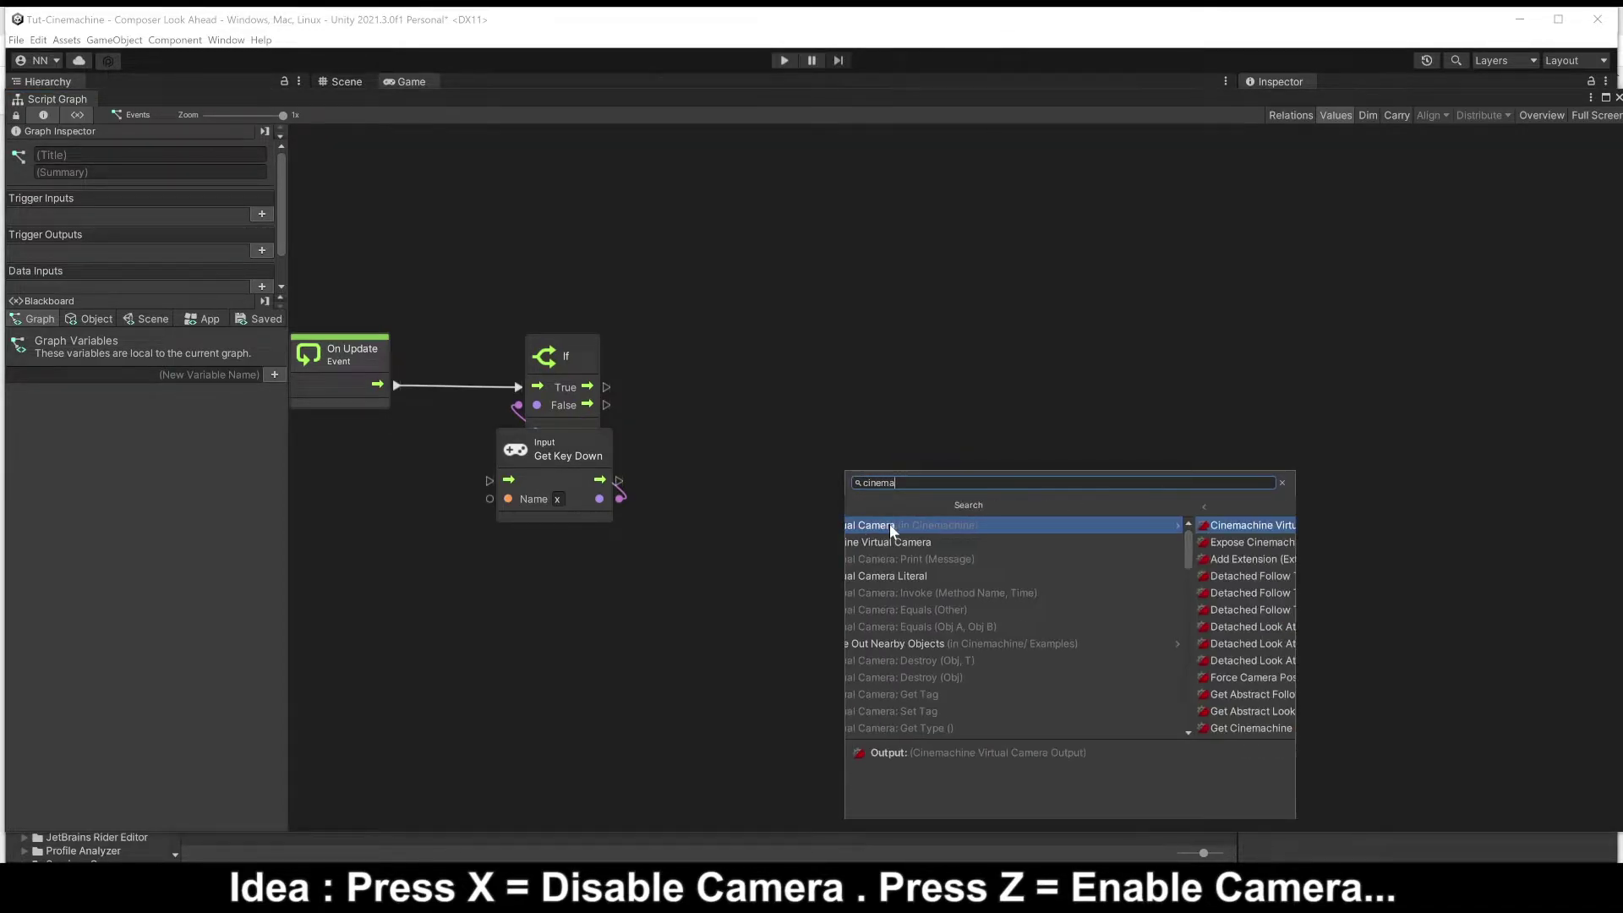
scroll(1182, 549, "down", 1)
left_click_drag(1182, 554, 1190, 604)
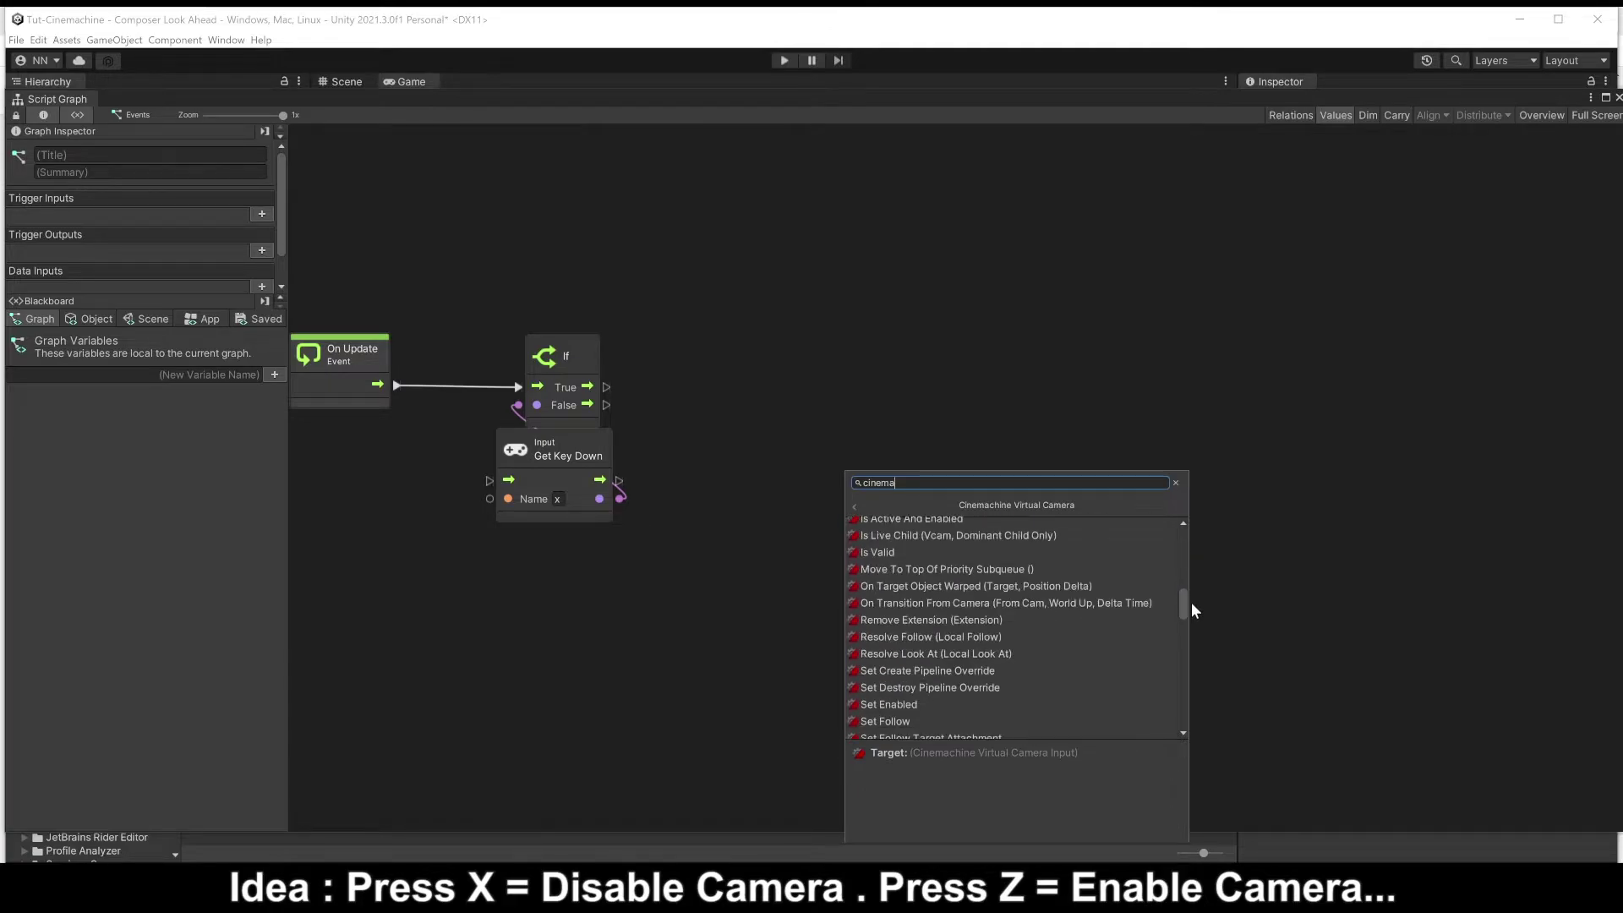
left_click(894, 616)
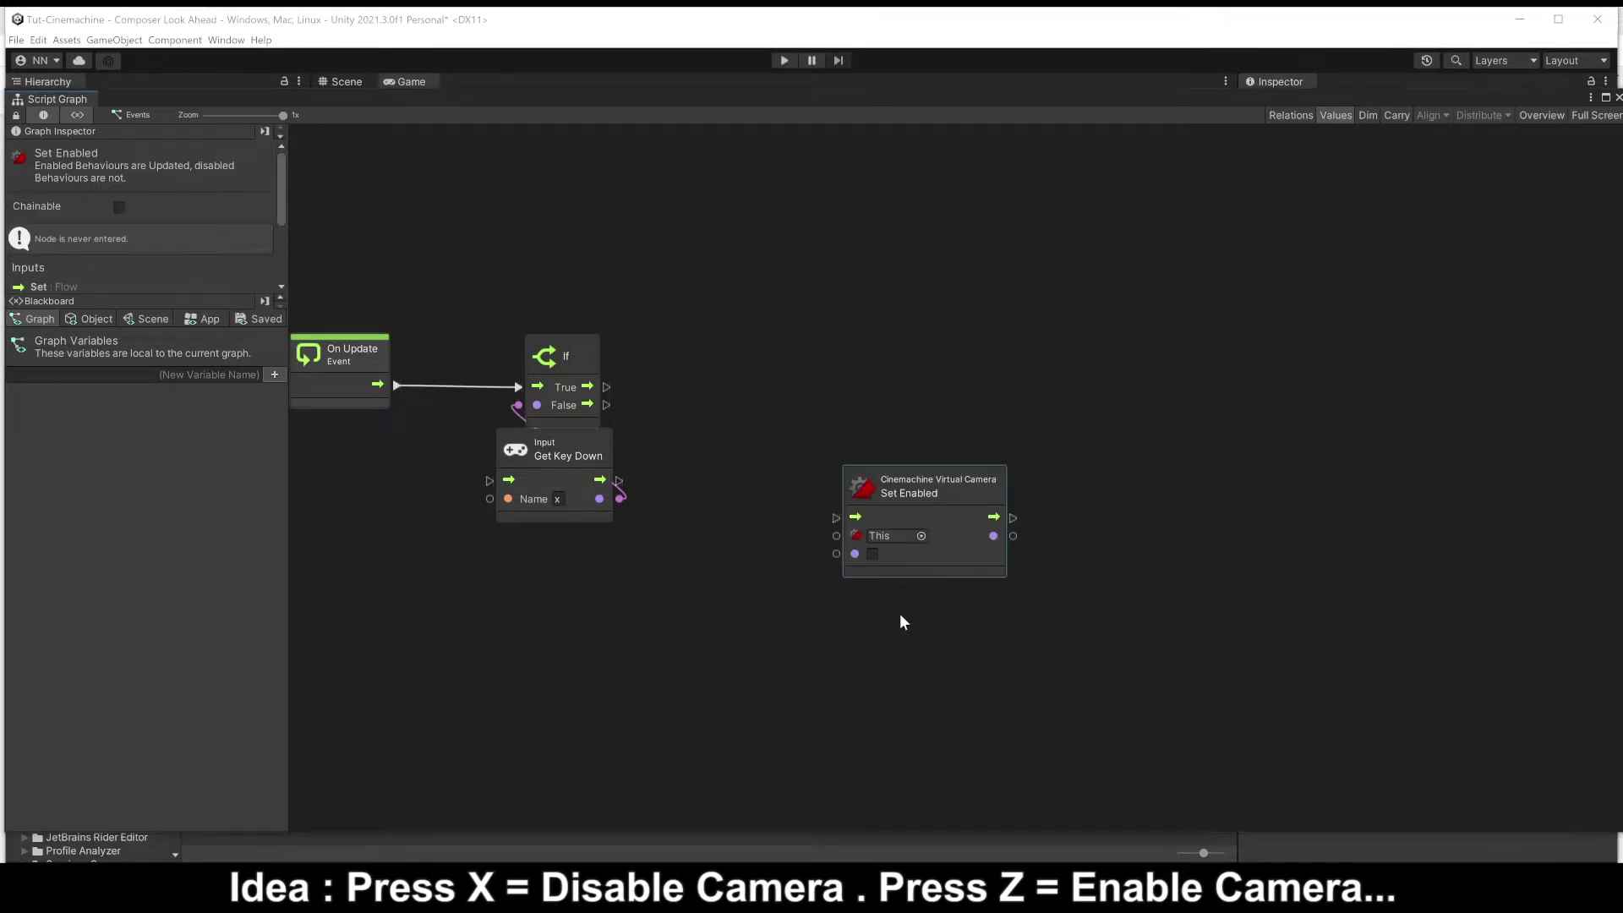
left_click_drag(944, 553, 841, 423)
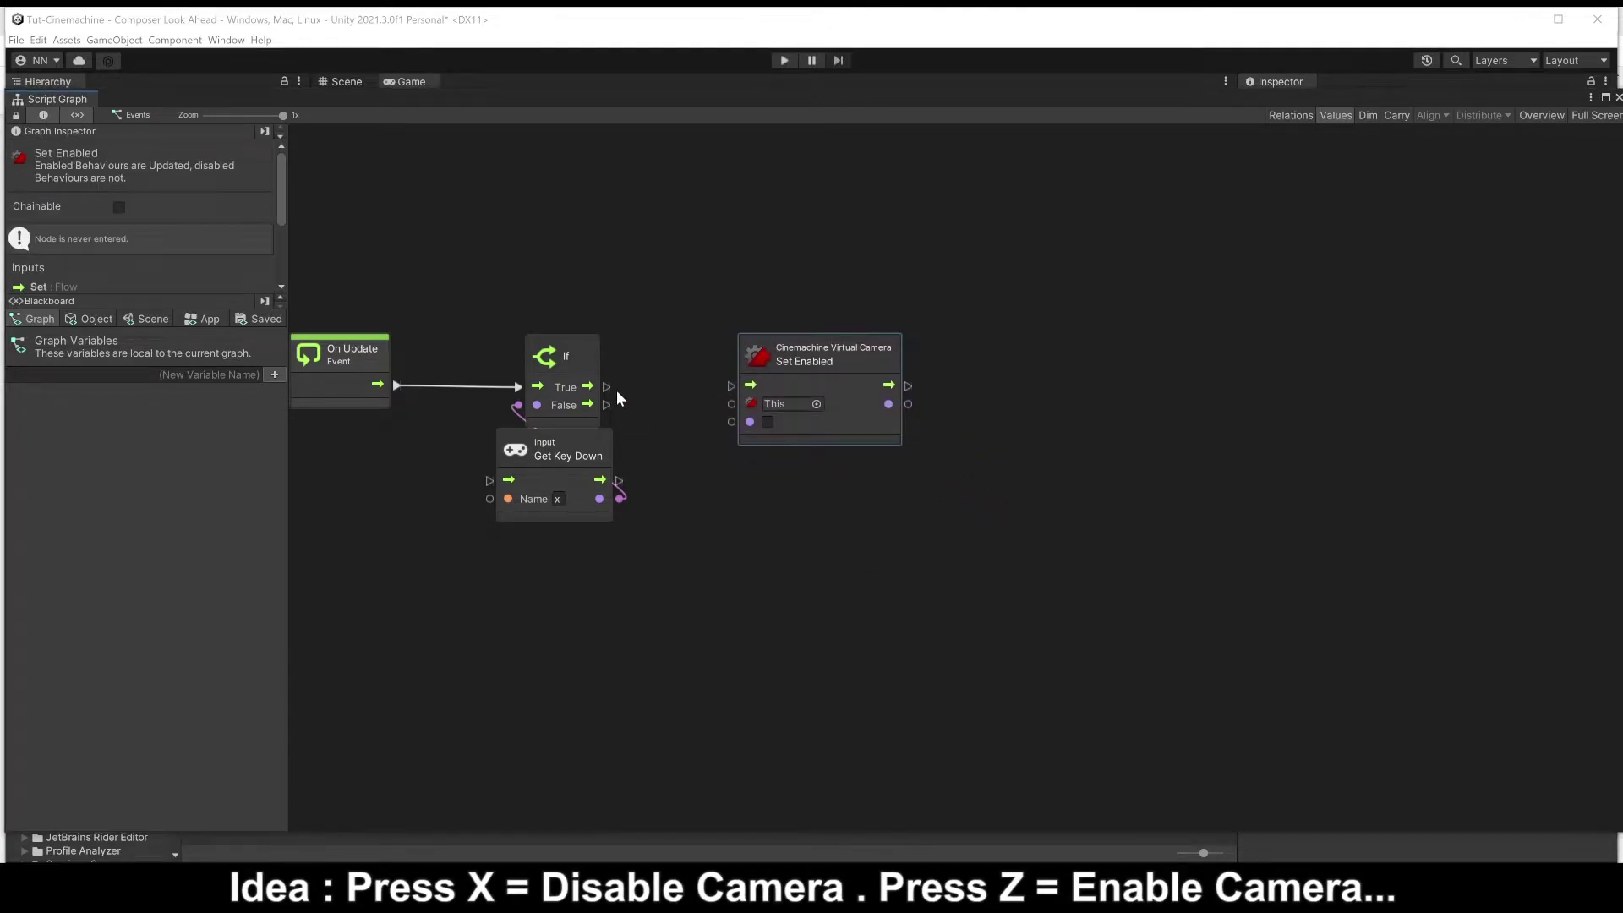
left_click_drag(608, 387, 731, 387)
key("shift+space")
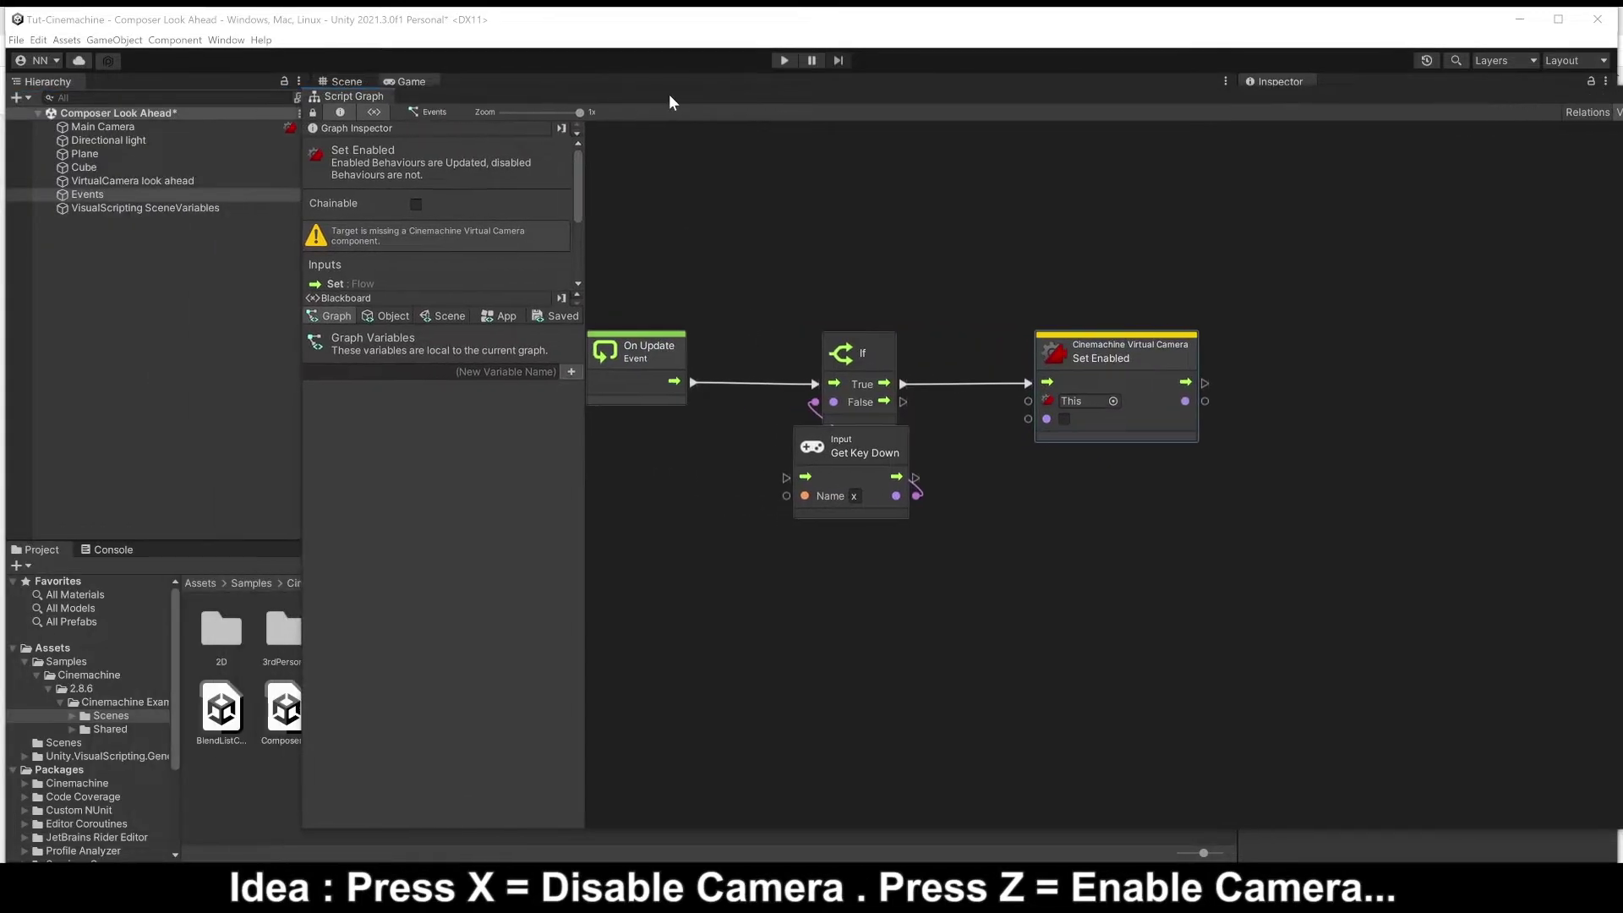
- Add a Game Object Find node for 'VirtualCamera look ahead' and wire it into Set Enabled's This input
left_click(149, 179)
left_click(1018, 550)
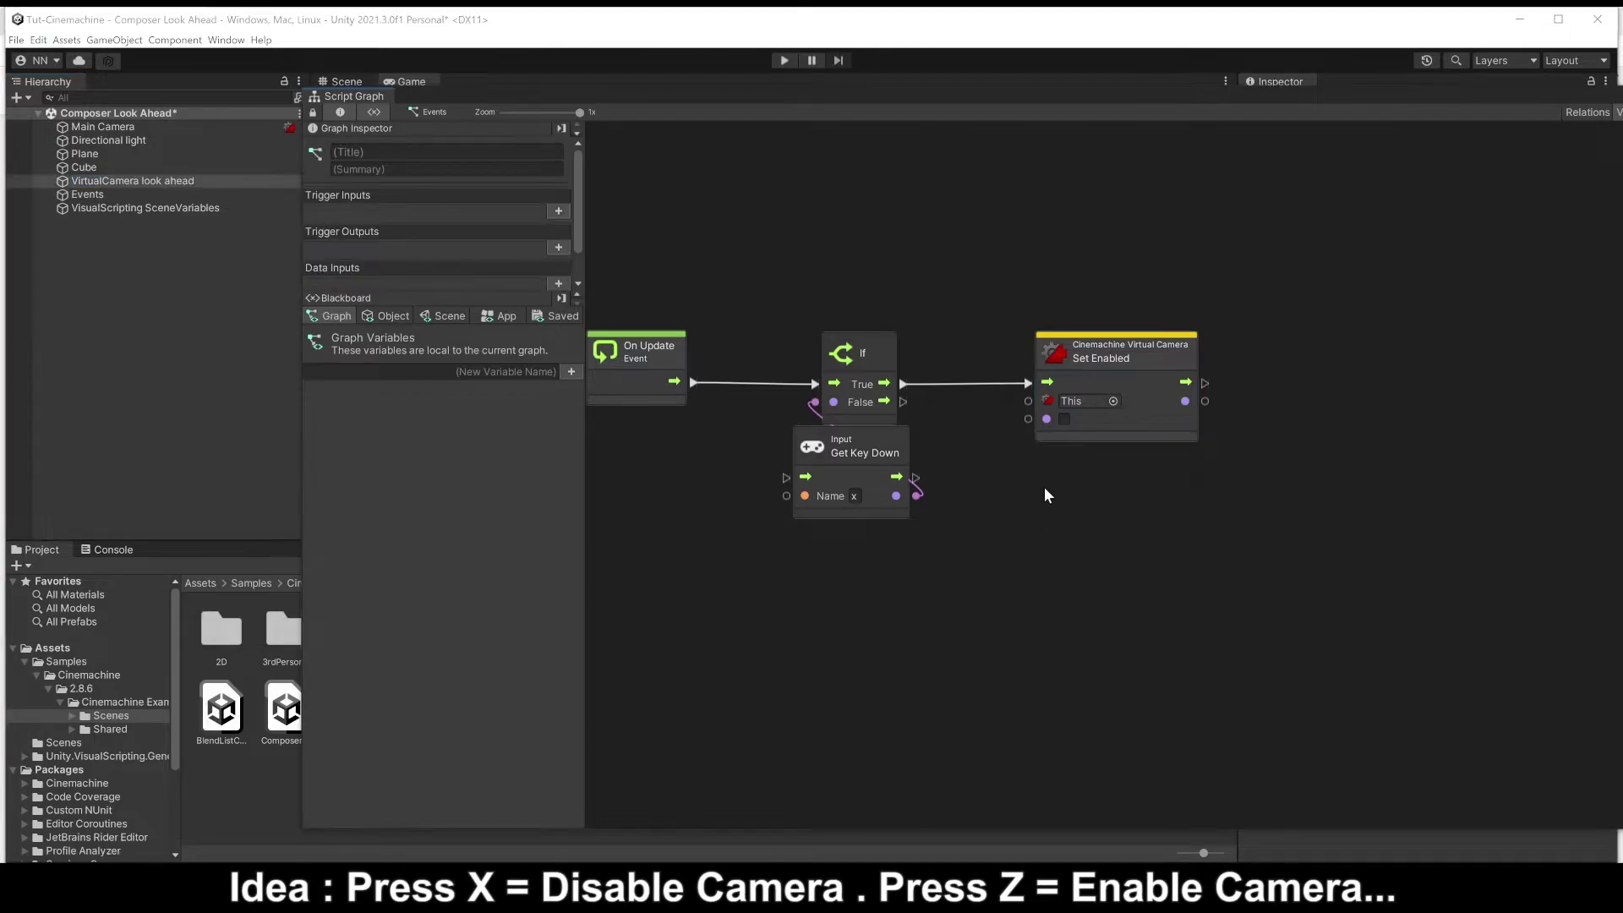
right_click(1087, 513)
type("game")
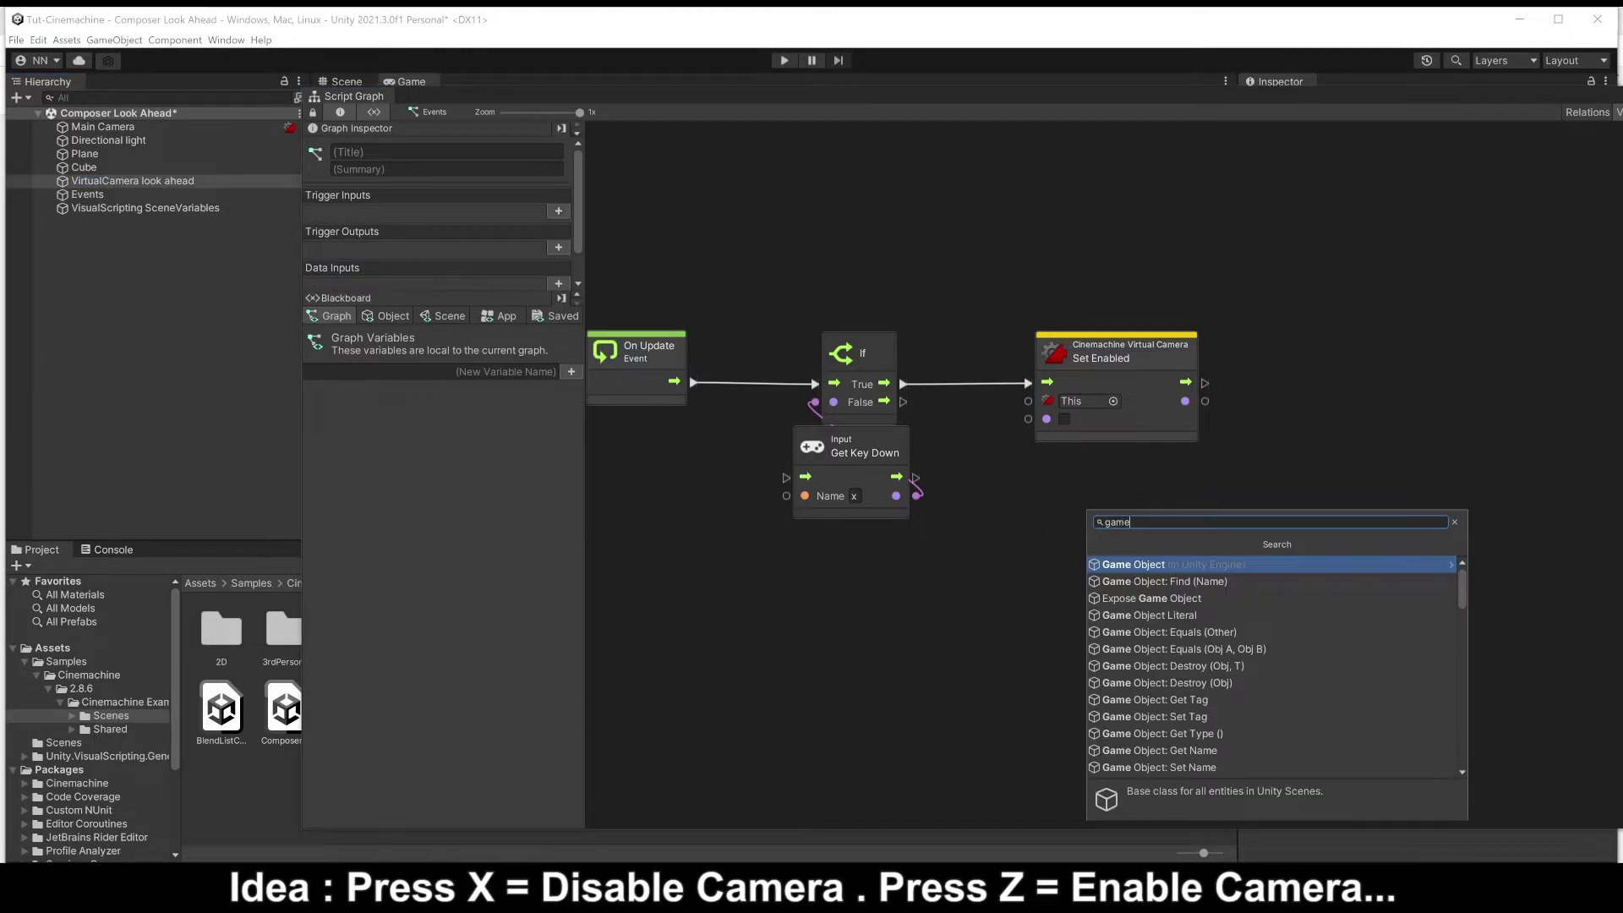
type(" fin")
key("Return")
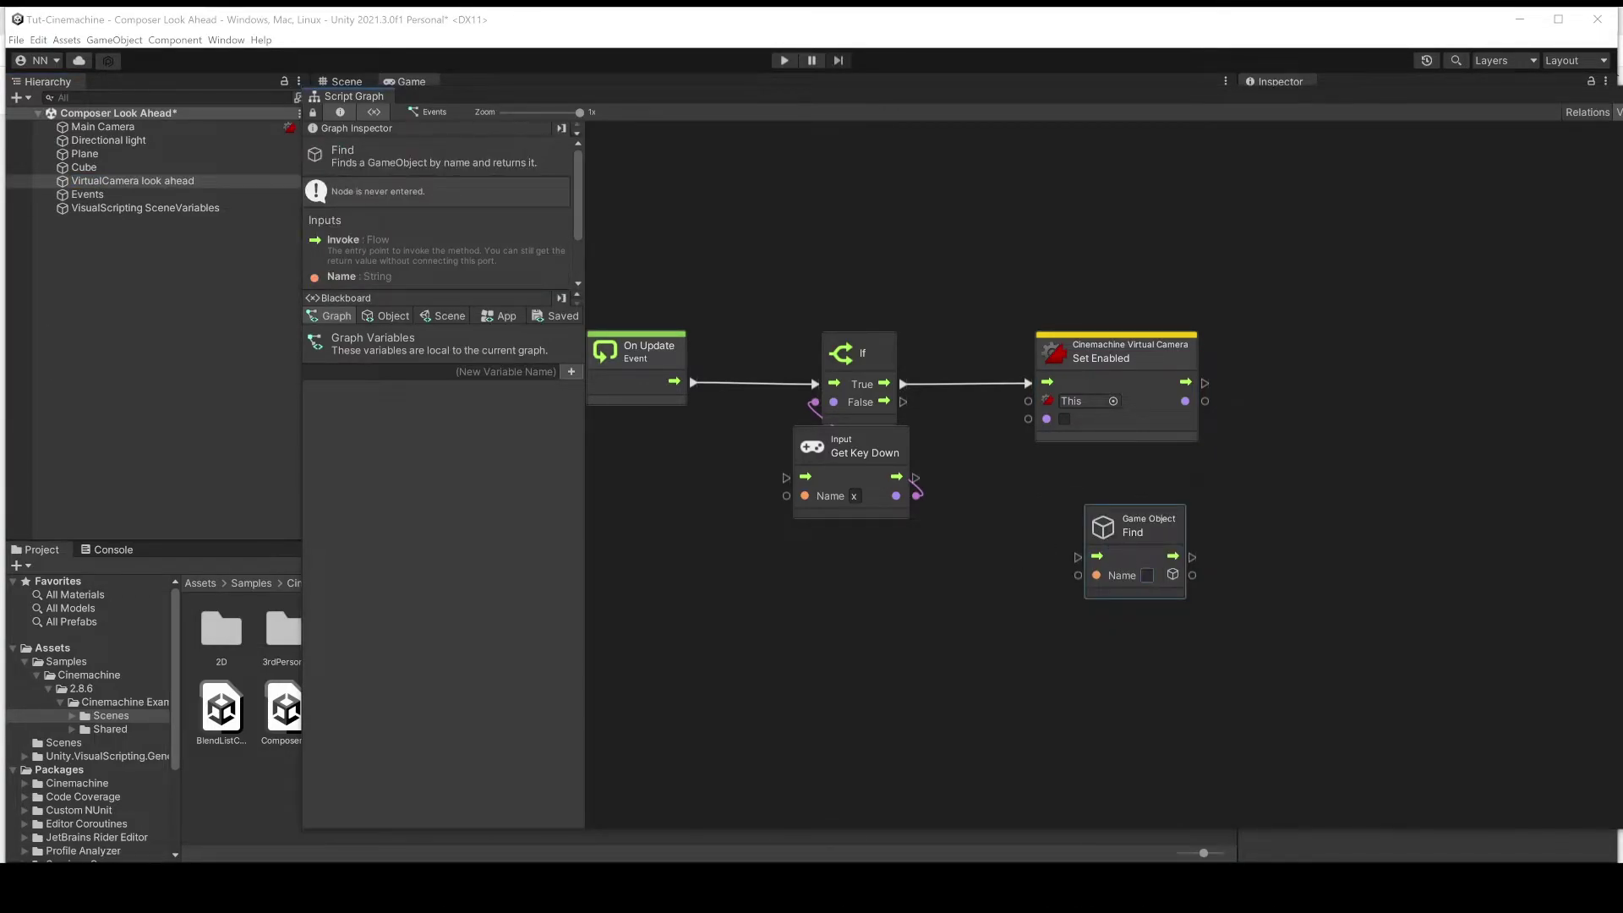
type("VirtualCamera look ahead")
left_click_drag(1170, 515, 1175, 468)
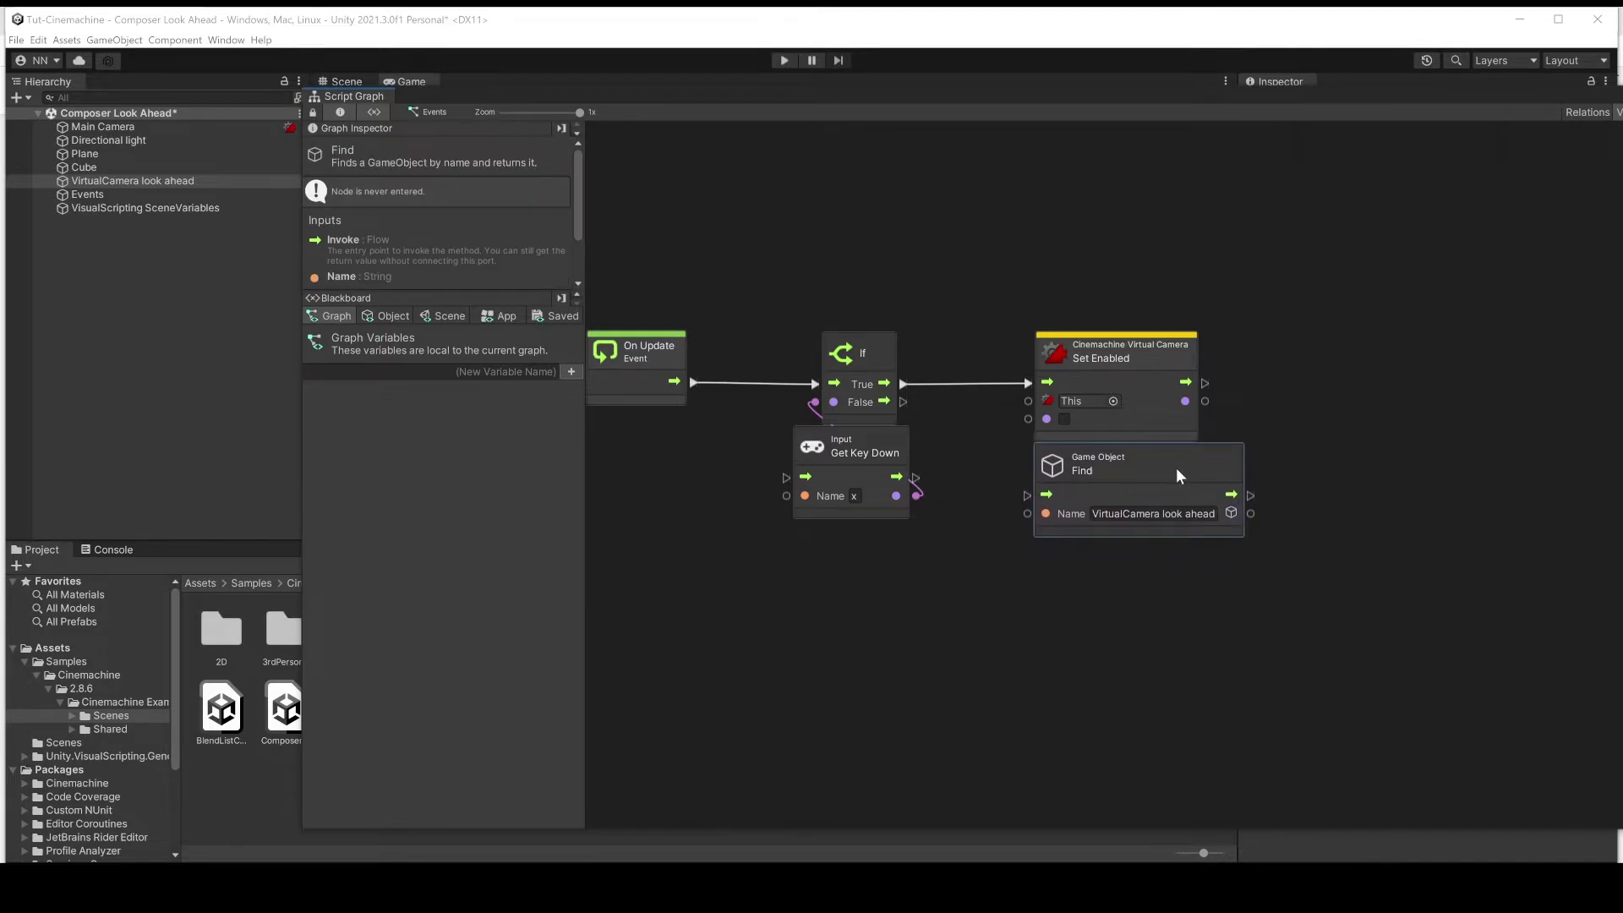
left_click_drag(1253, 512, 1033, 407)
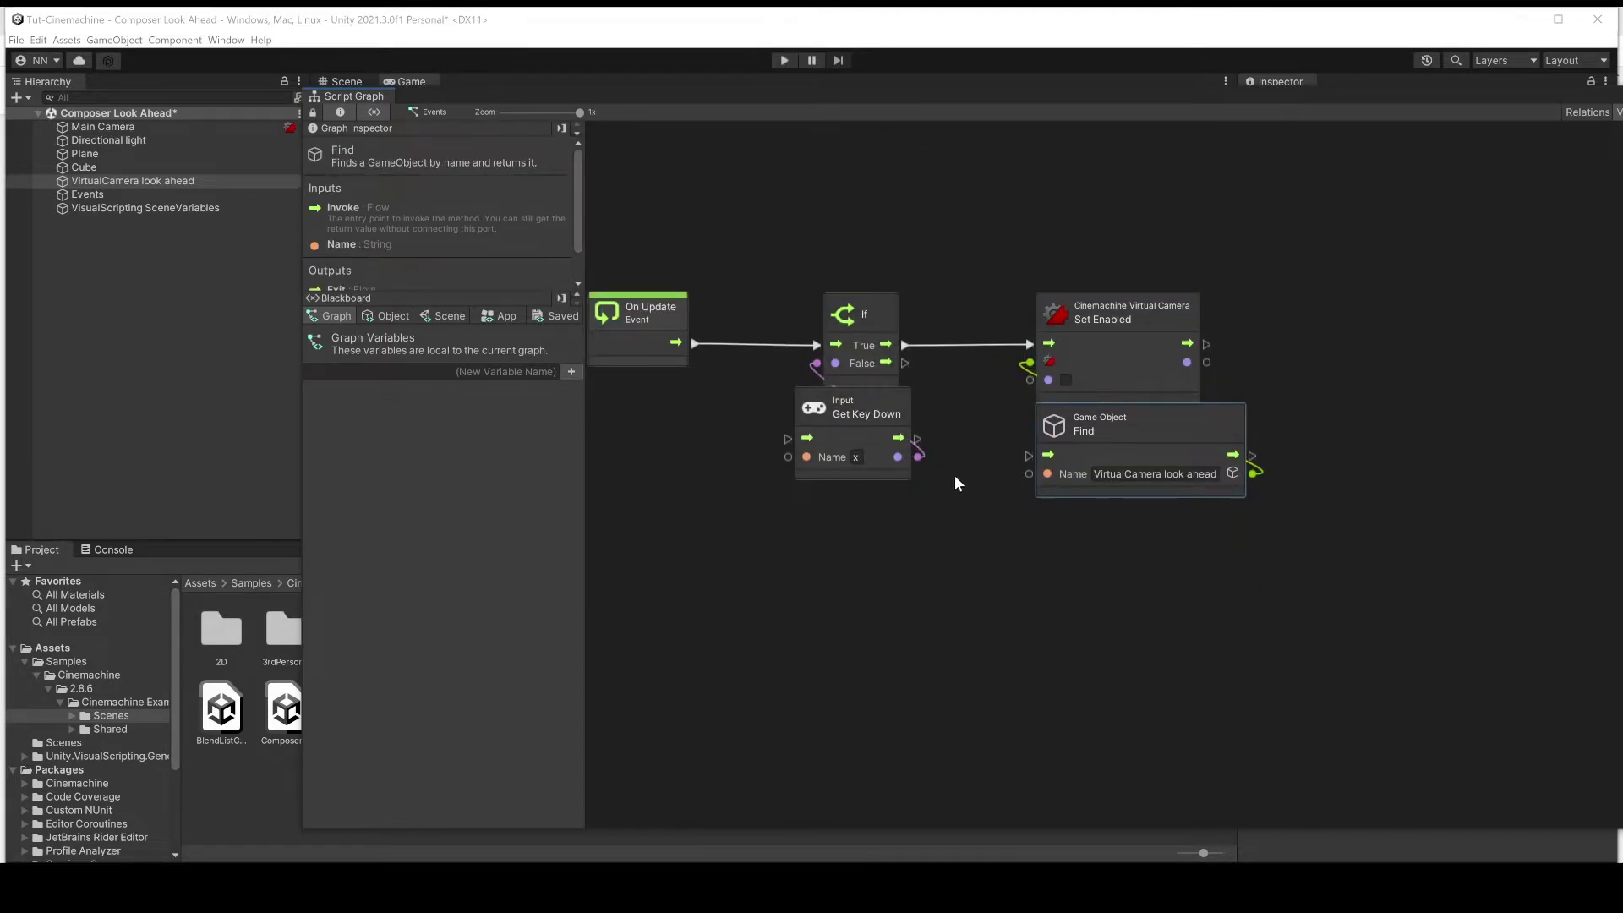
- Duplicate the If, Get Key Down, Set Enabled and Find nodes below, chaining the top If's False into the copy
scroll(955, 475, "down", 2)
left_click_drag(1060, 86, 771, 36)
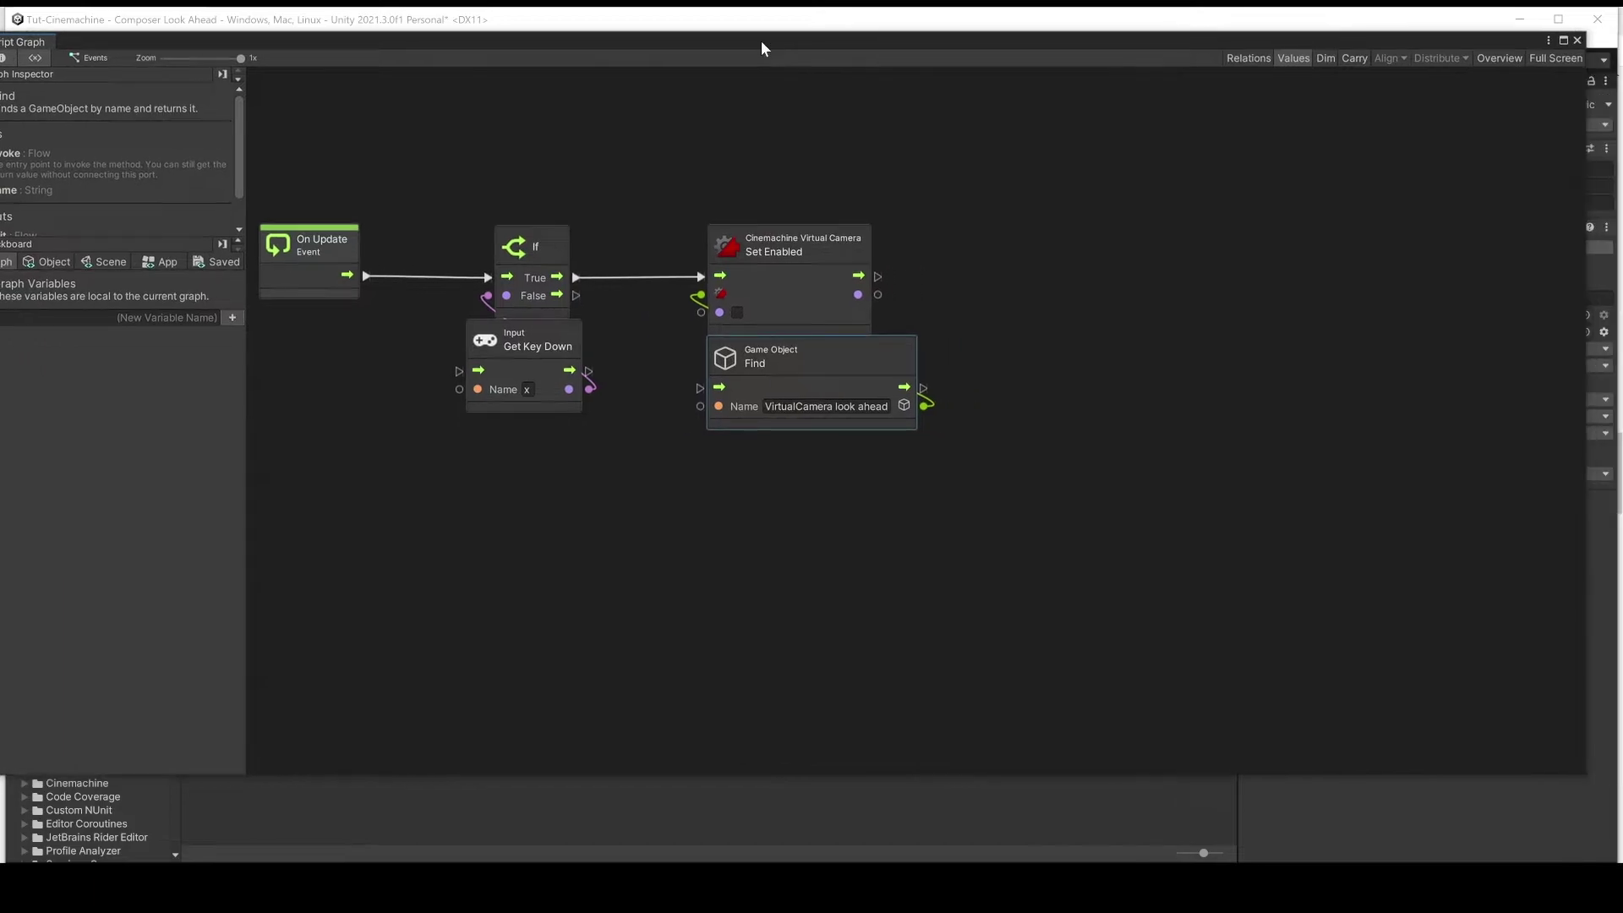
left_click_drag(1229, 513, 715, 280)
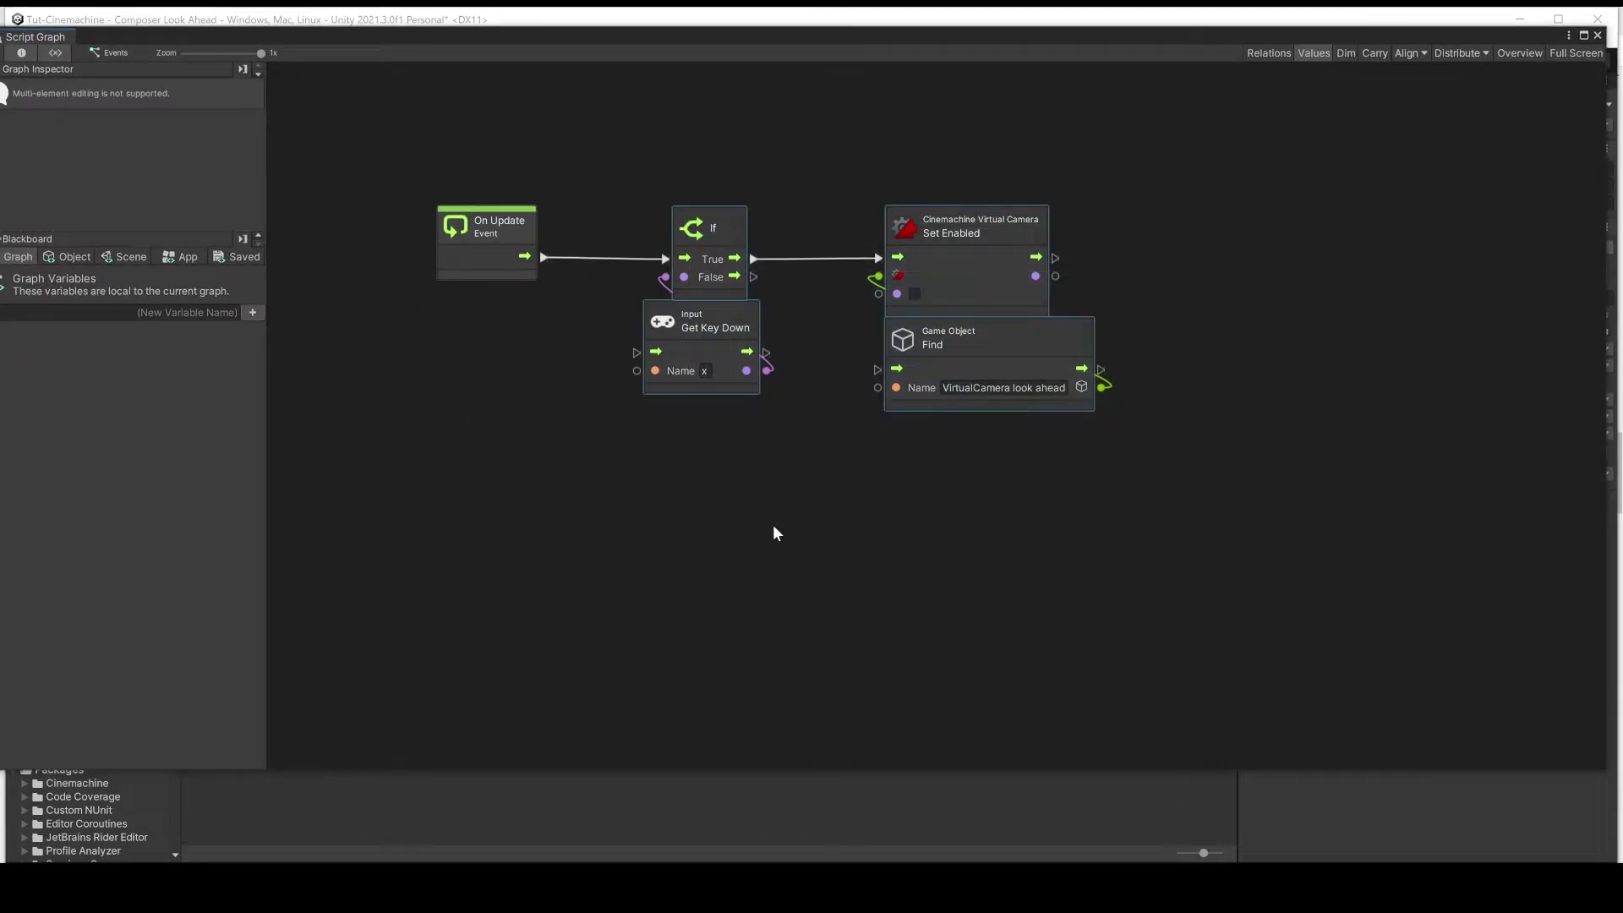
scroll(772, 507, "down", 2)
key("ctrl+d")
left_click_drag(948, 425, 965, 510)
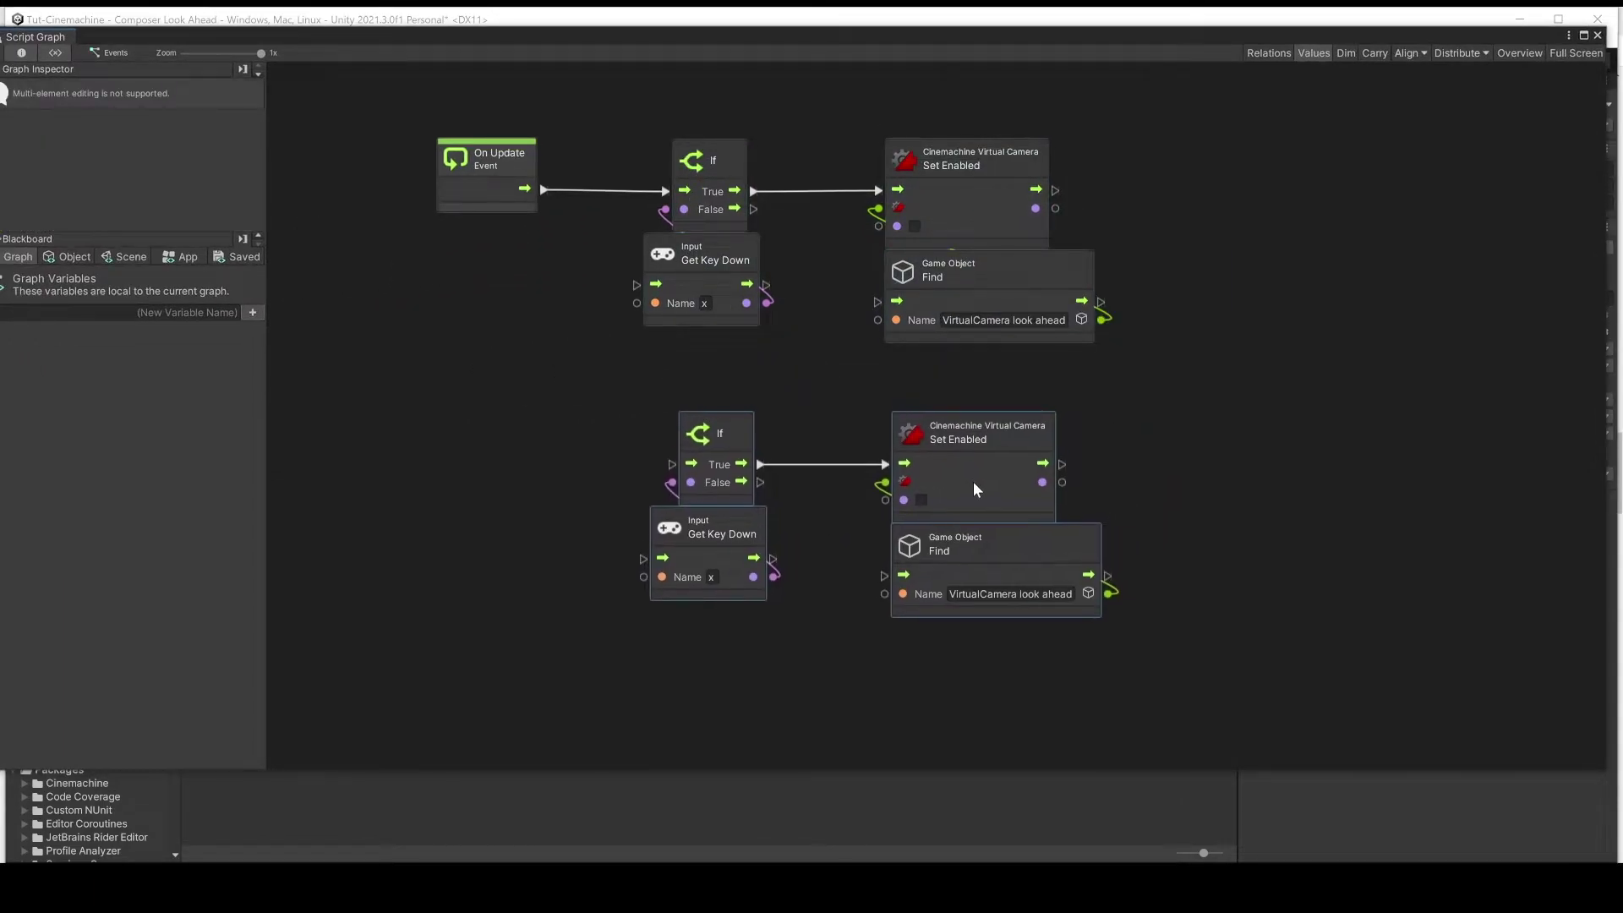
left_click_drag(752, 210, 636, 511)
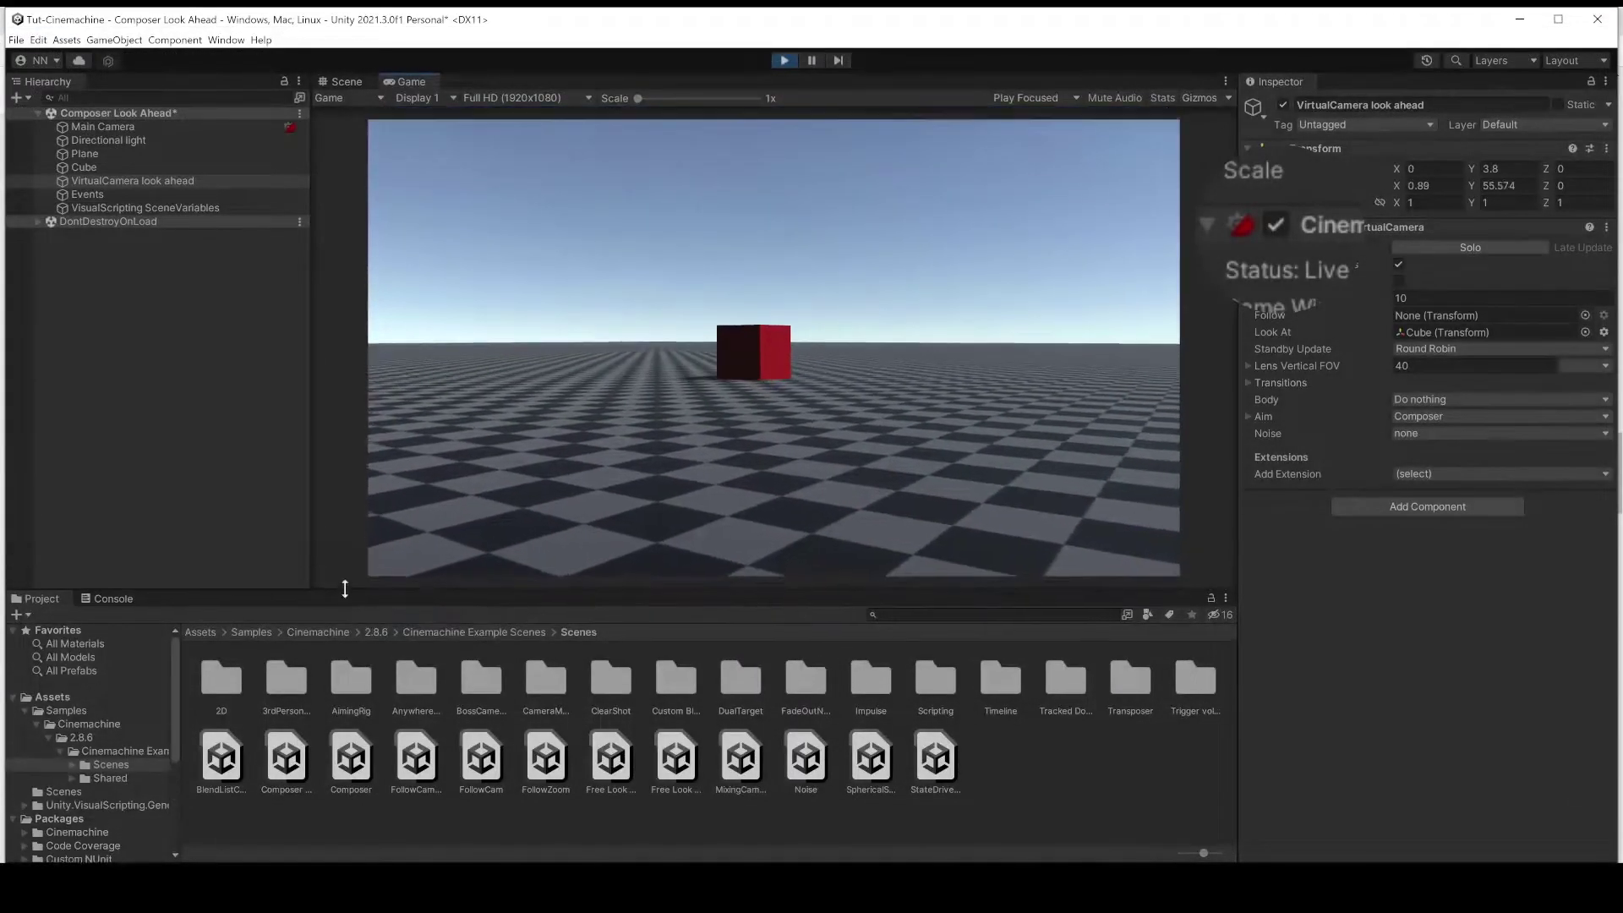
left_click_drag(345, 588, 348, 625)
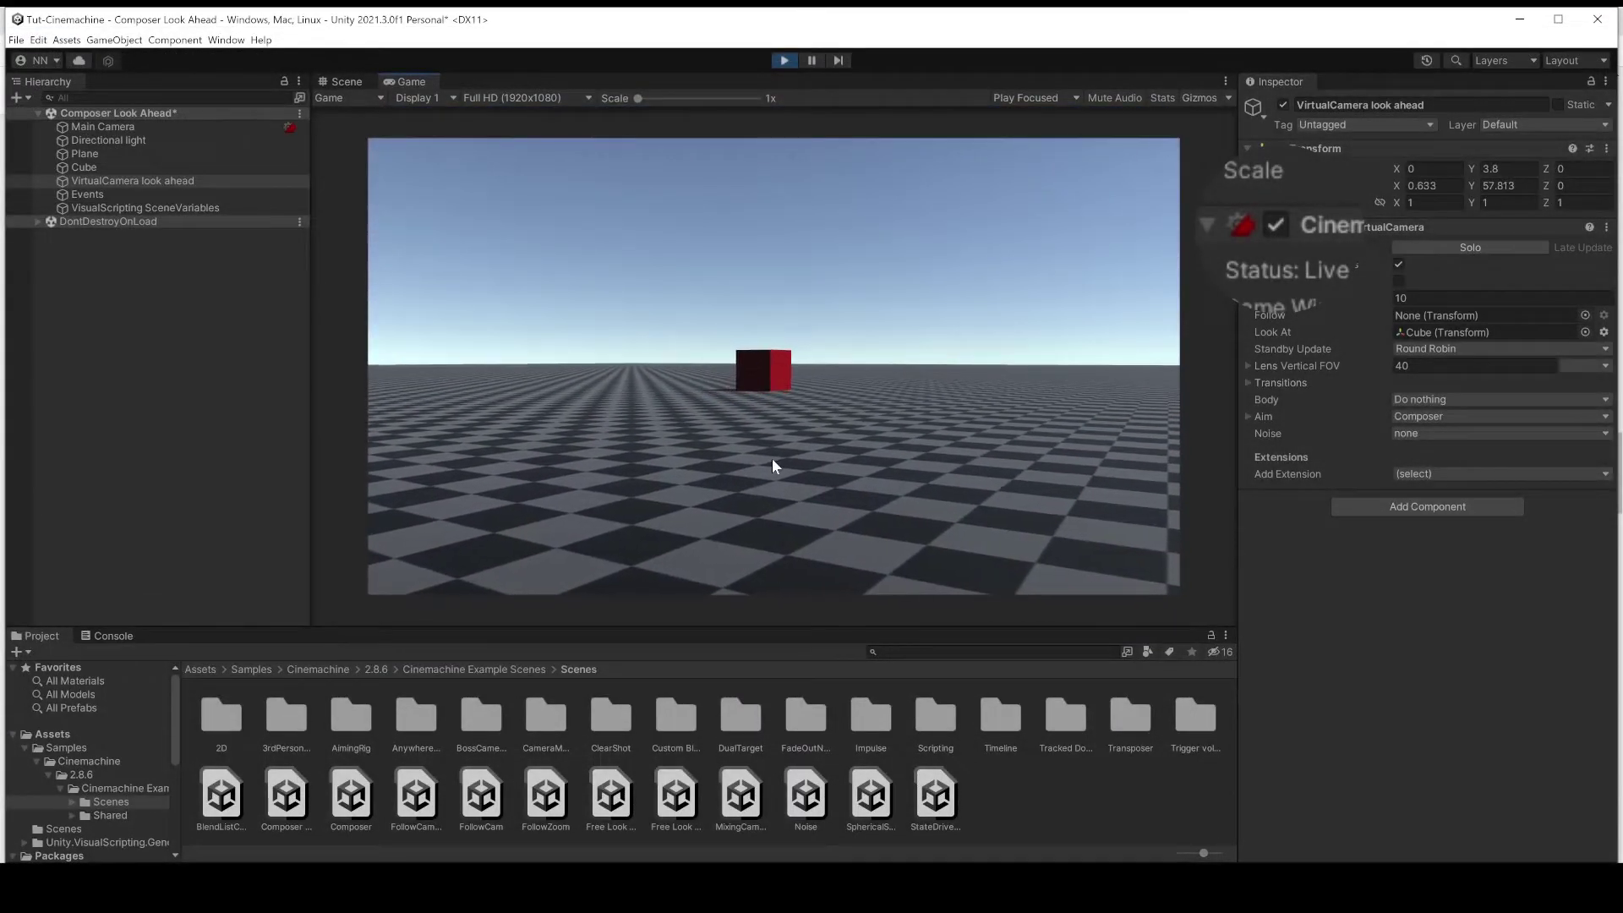
- In play mode, use the X and Z keys to switch the virtual camera off and on twice
key("space")
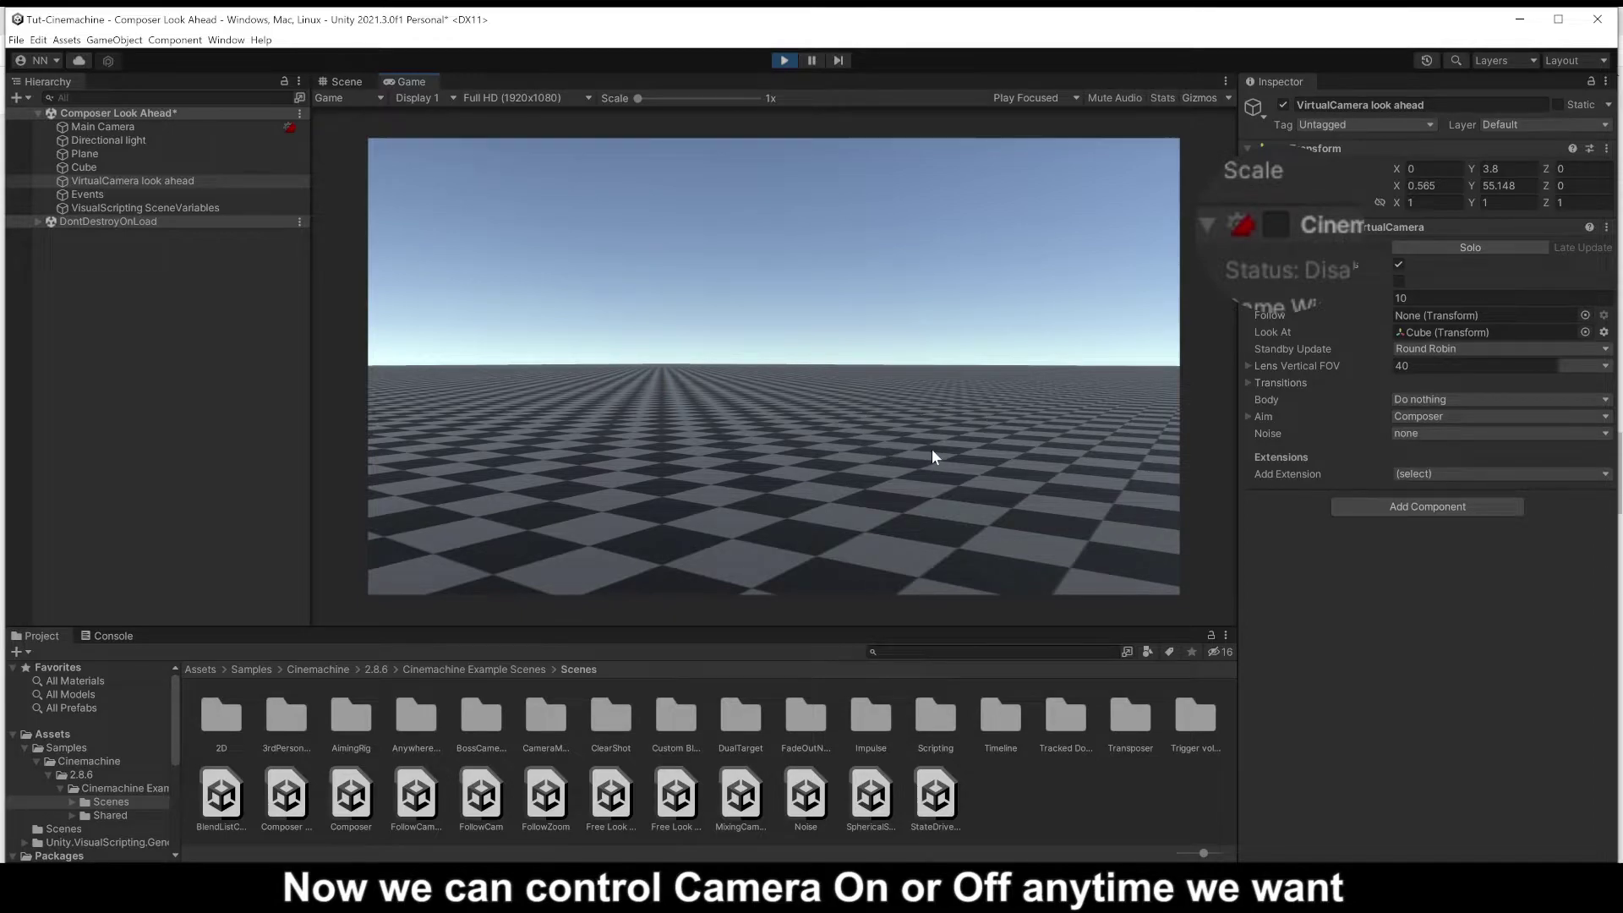
key("space")
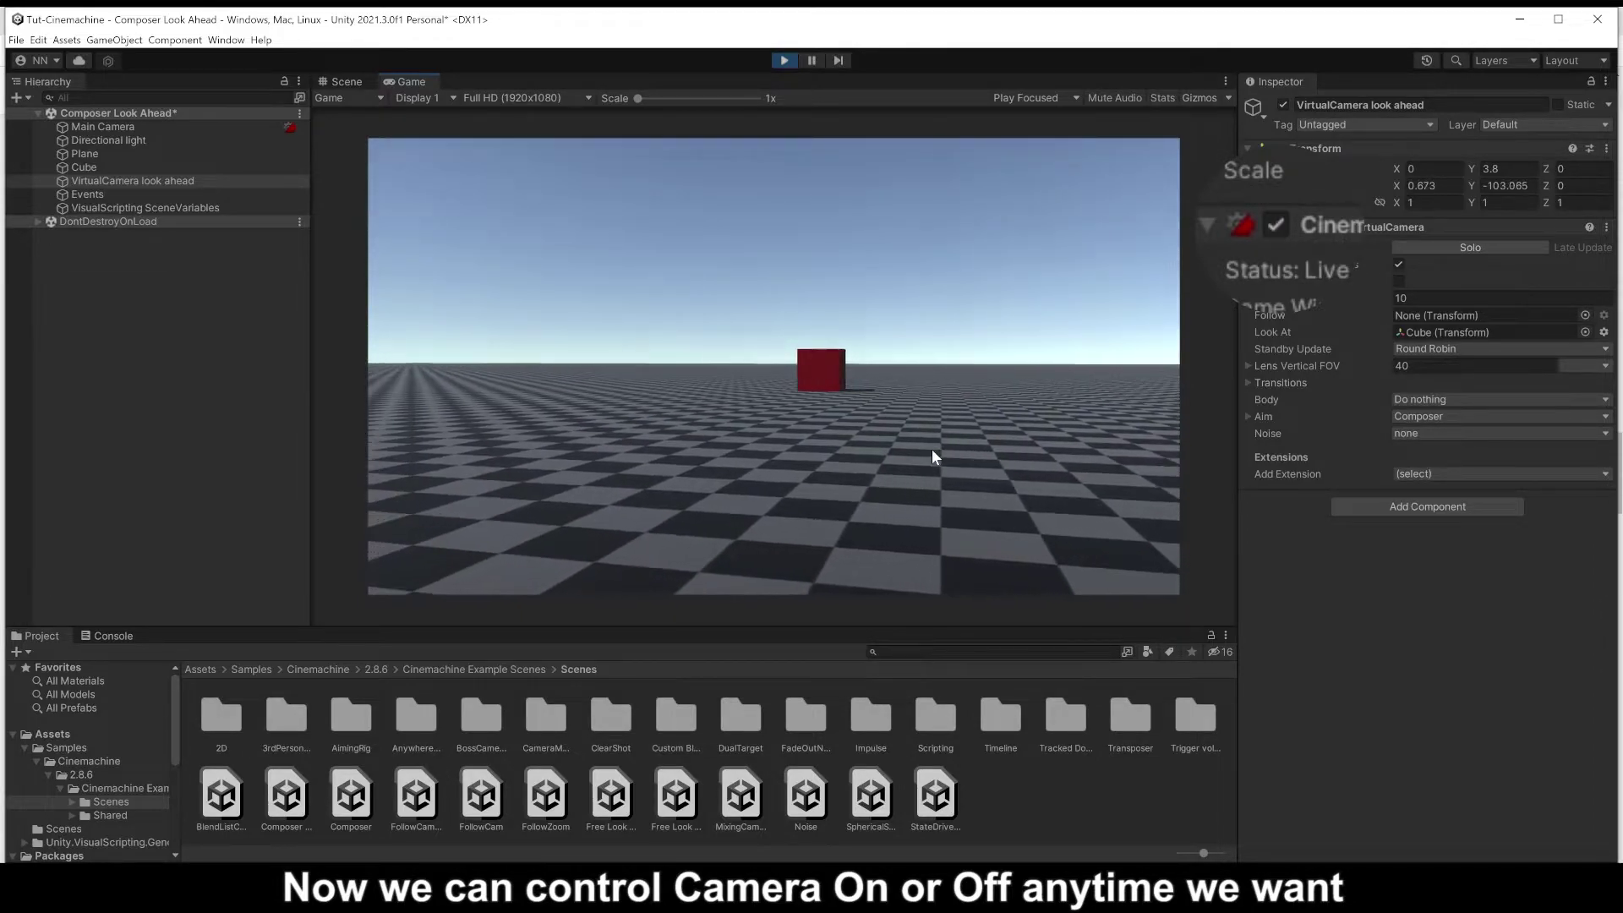
key("space")
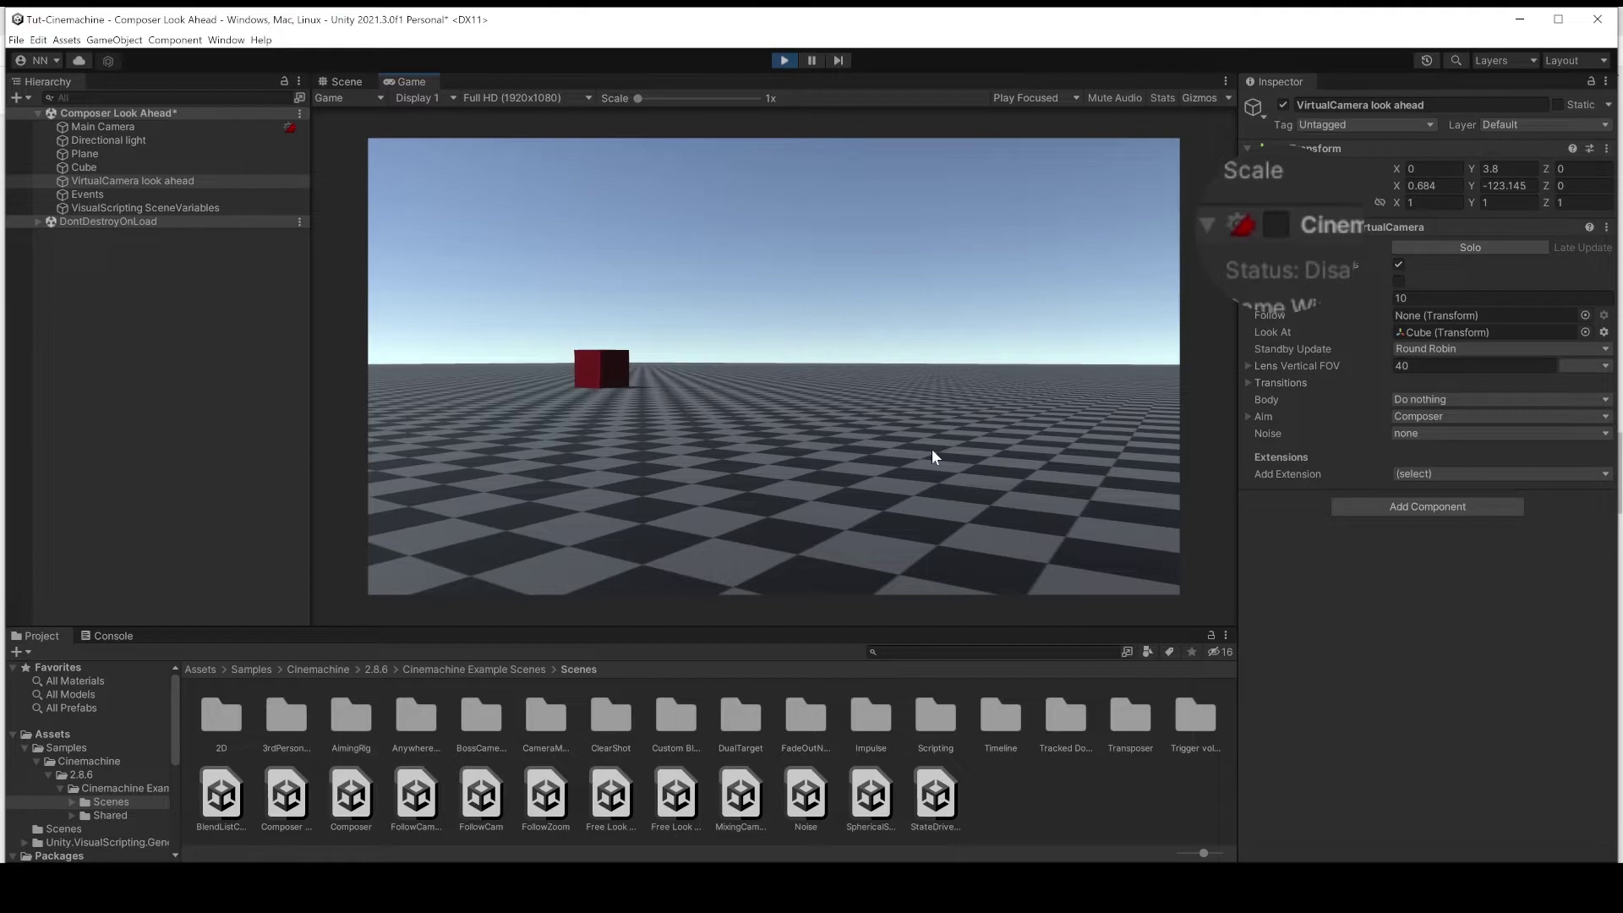
key("space")
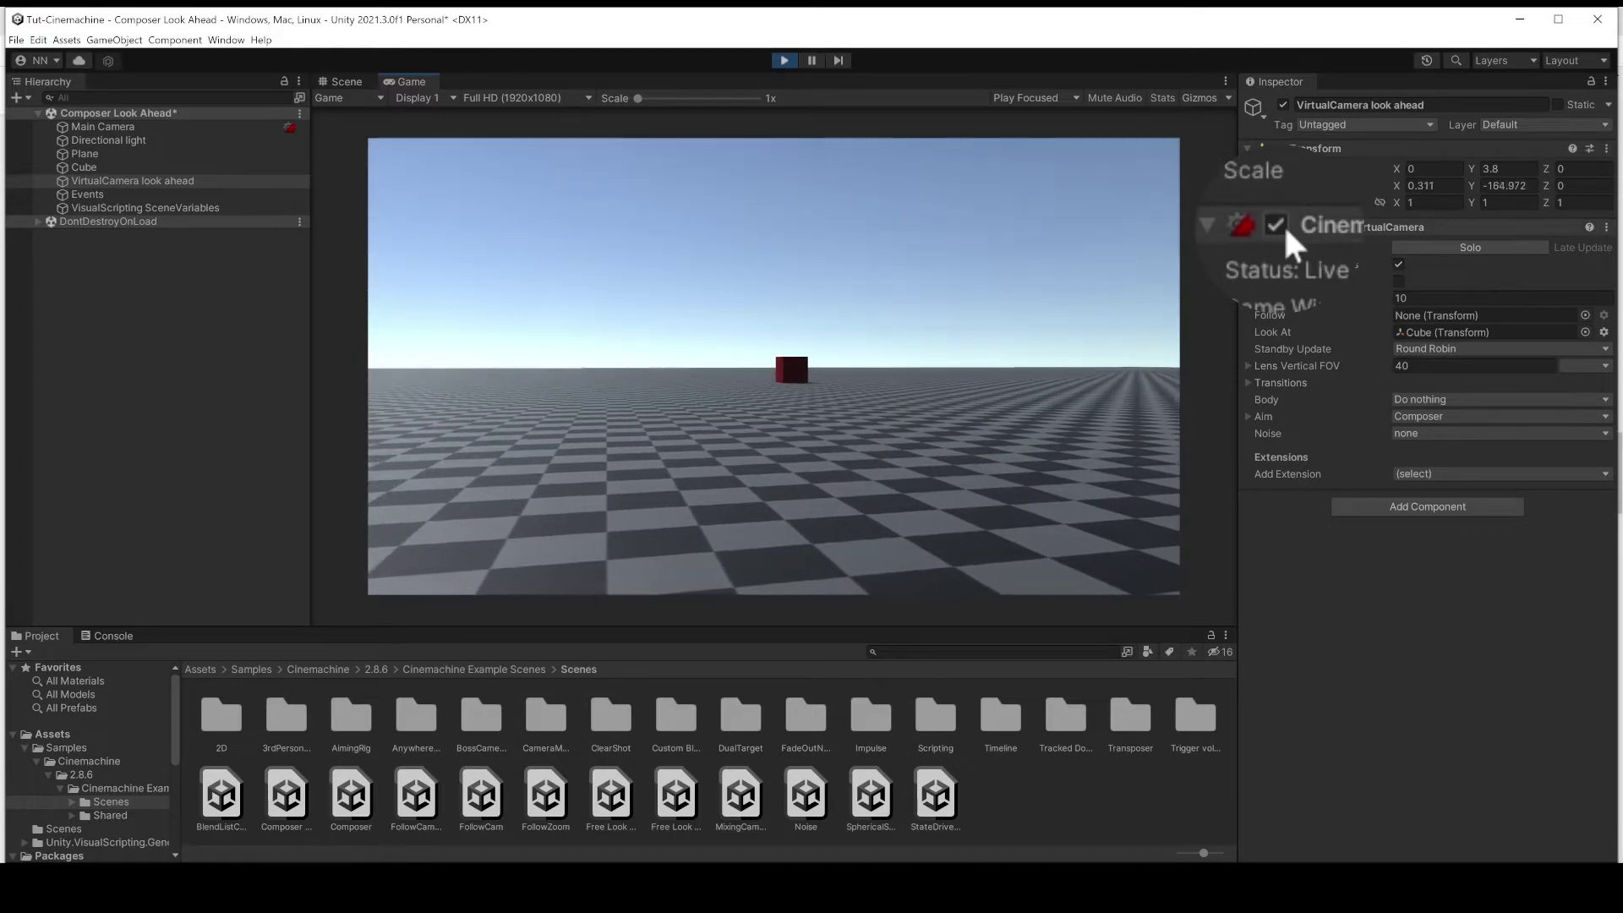
- Toggle the CinemachineVirtualCamera checkbox off and on in the Inspector, then stop the game
left_click(1275, 224)
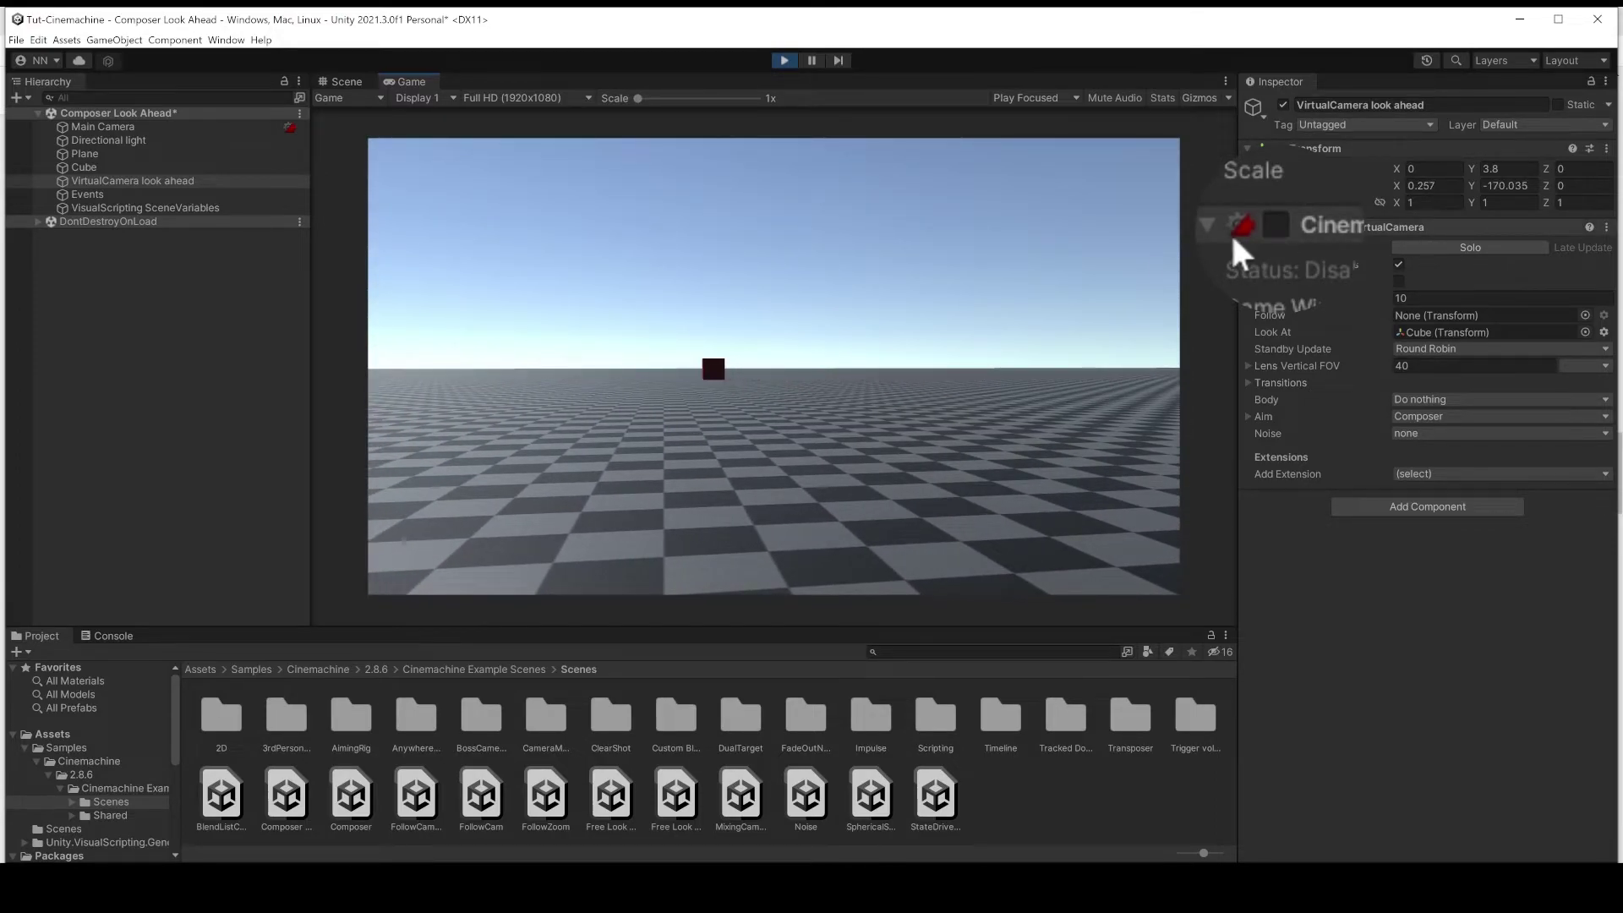
left_click(1275, 225)
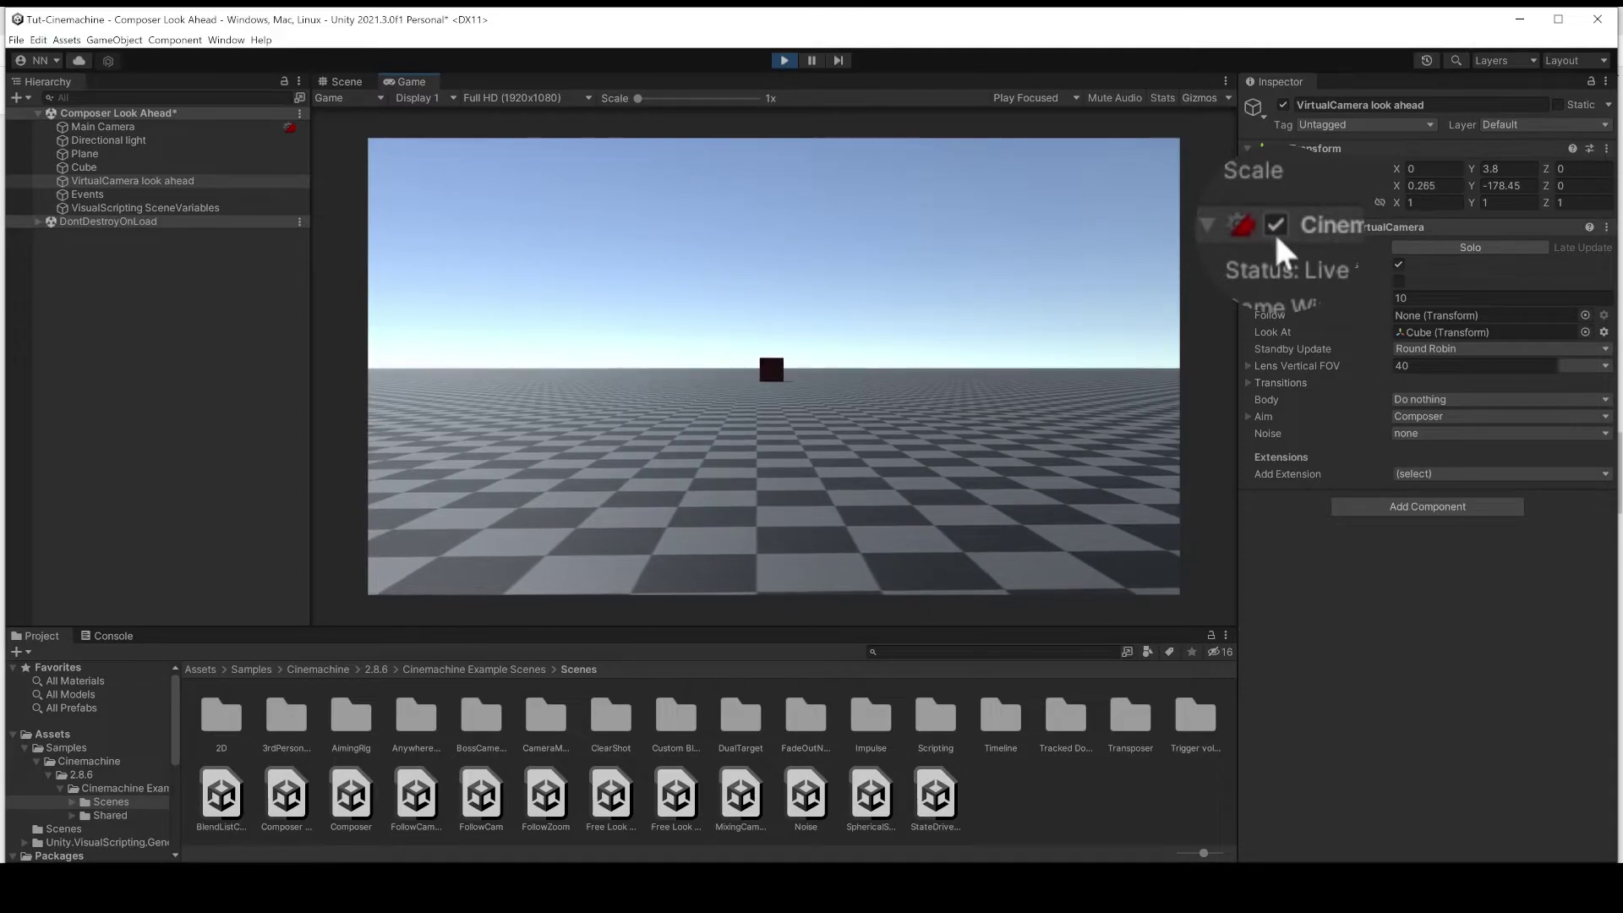
left_click(781, 61)
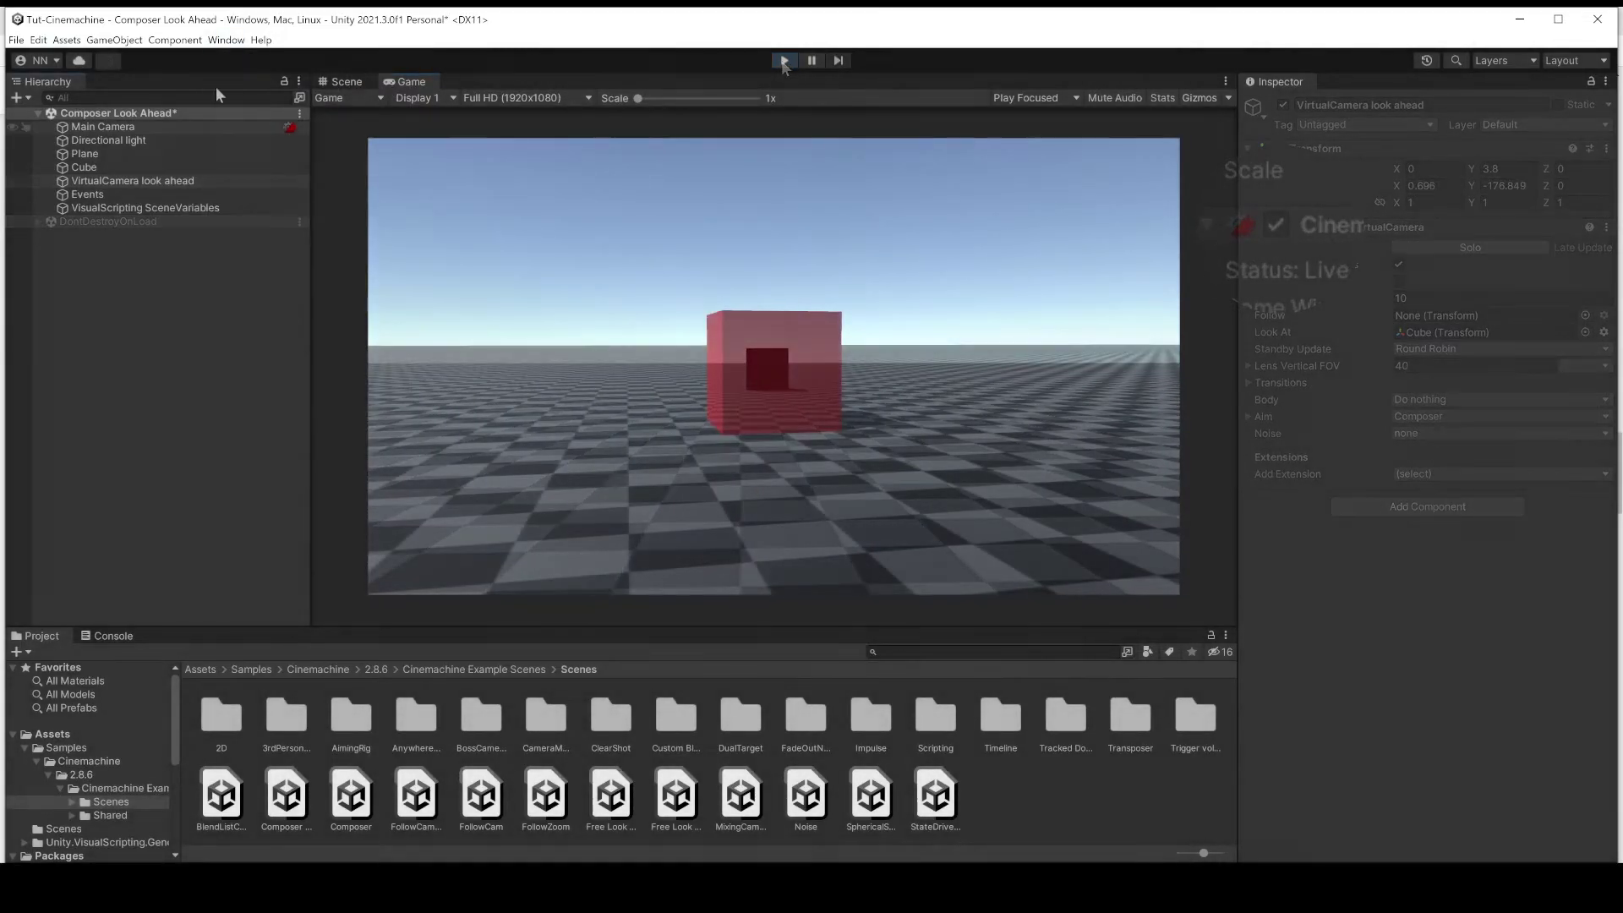
left_click(226, 39)
- Import Visual Scripting Plus from My Assets in the Package Manager, including all its files
left_click(253, 202)
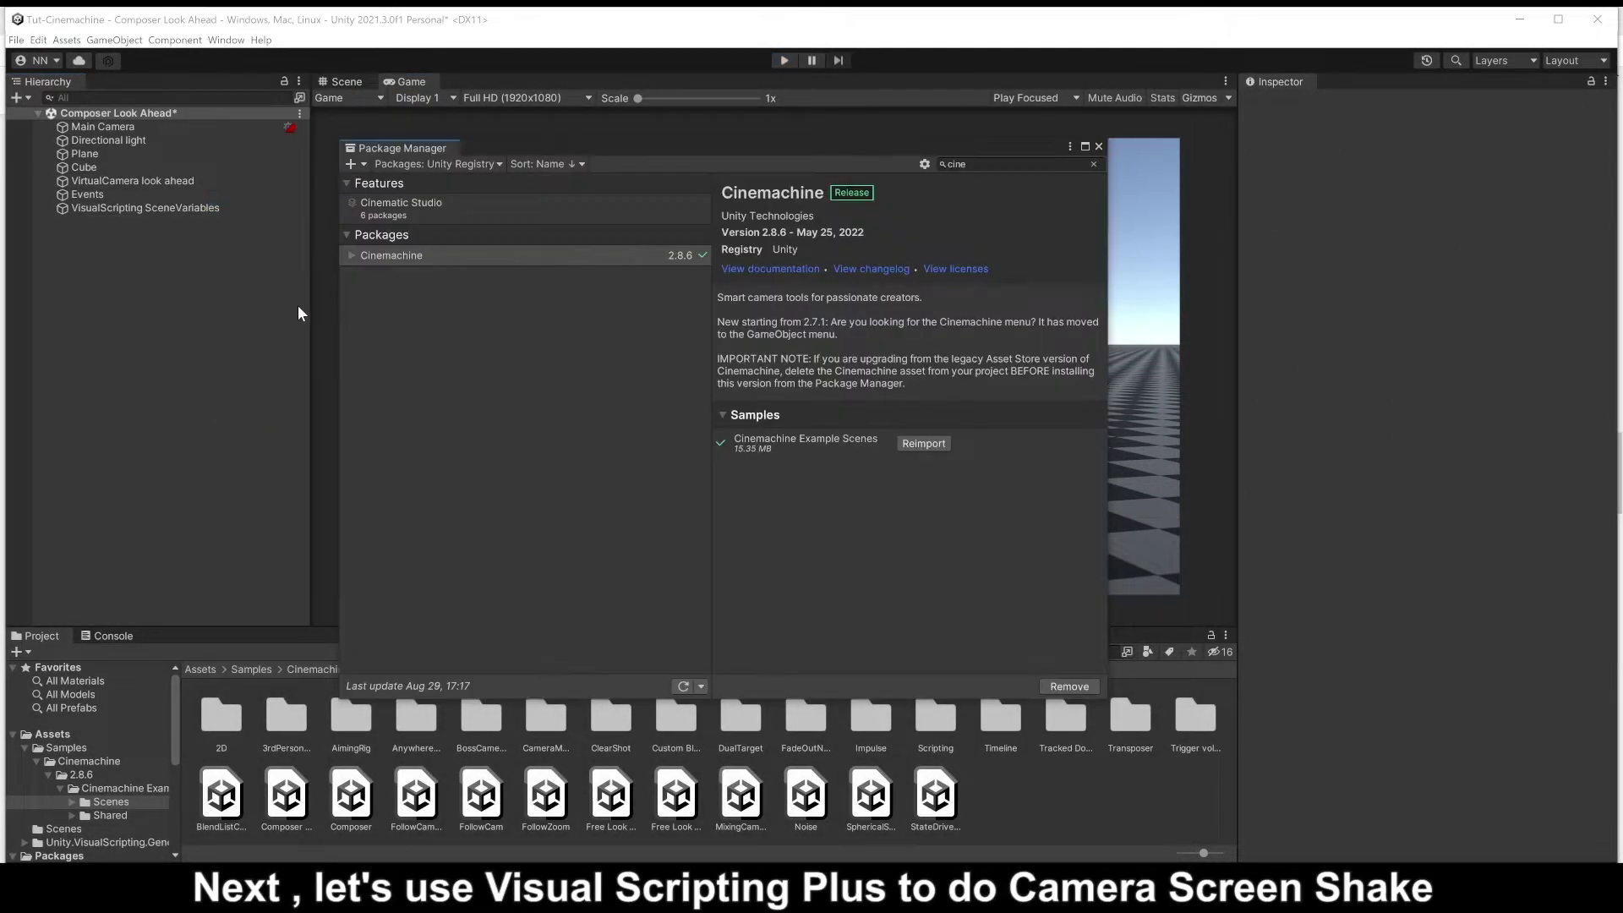
left_click(471, 164)
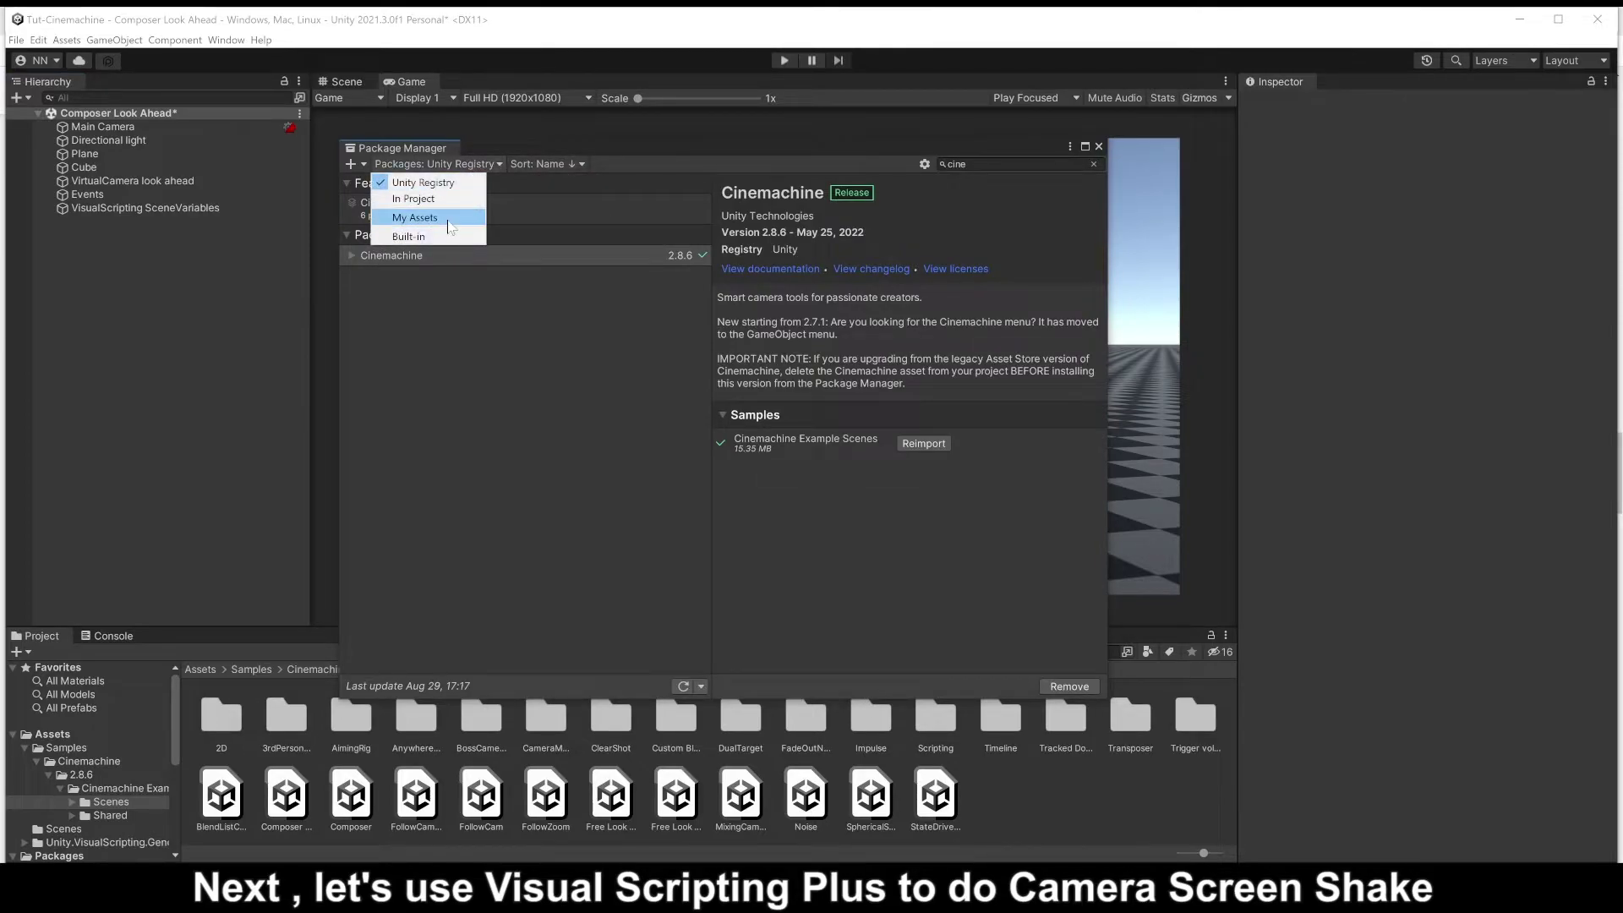
left_click(461, 221)
type("visua")
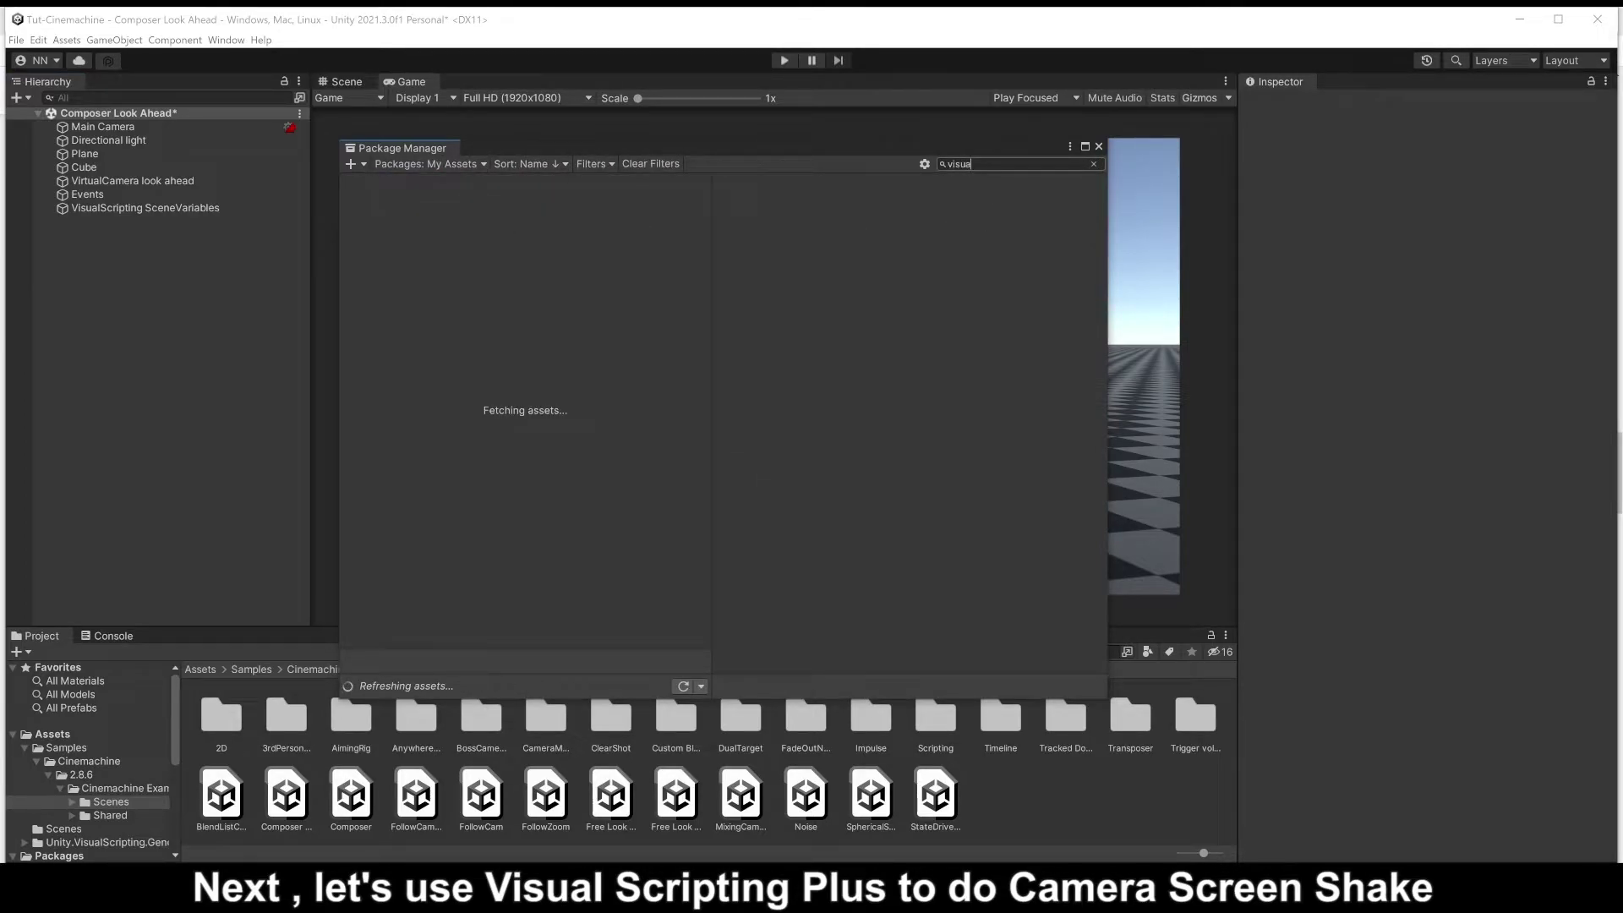
type("l")
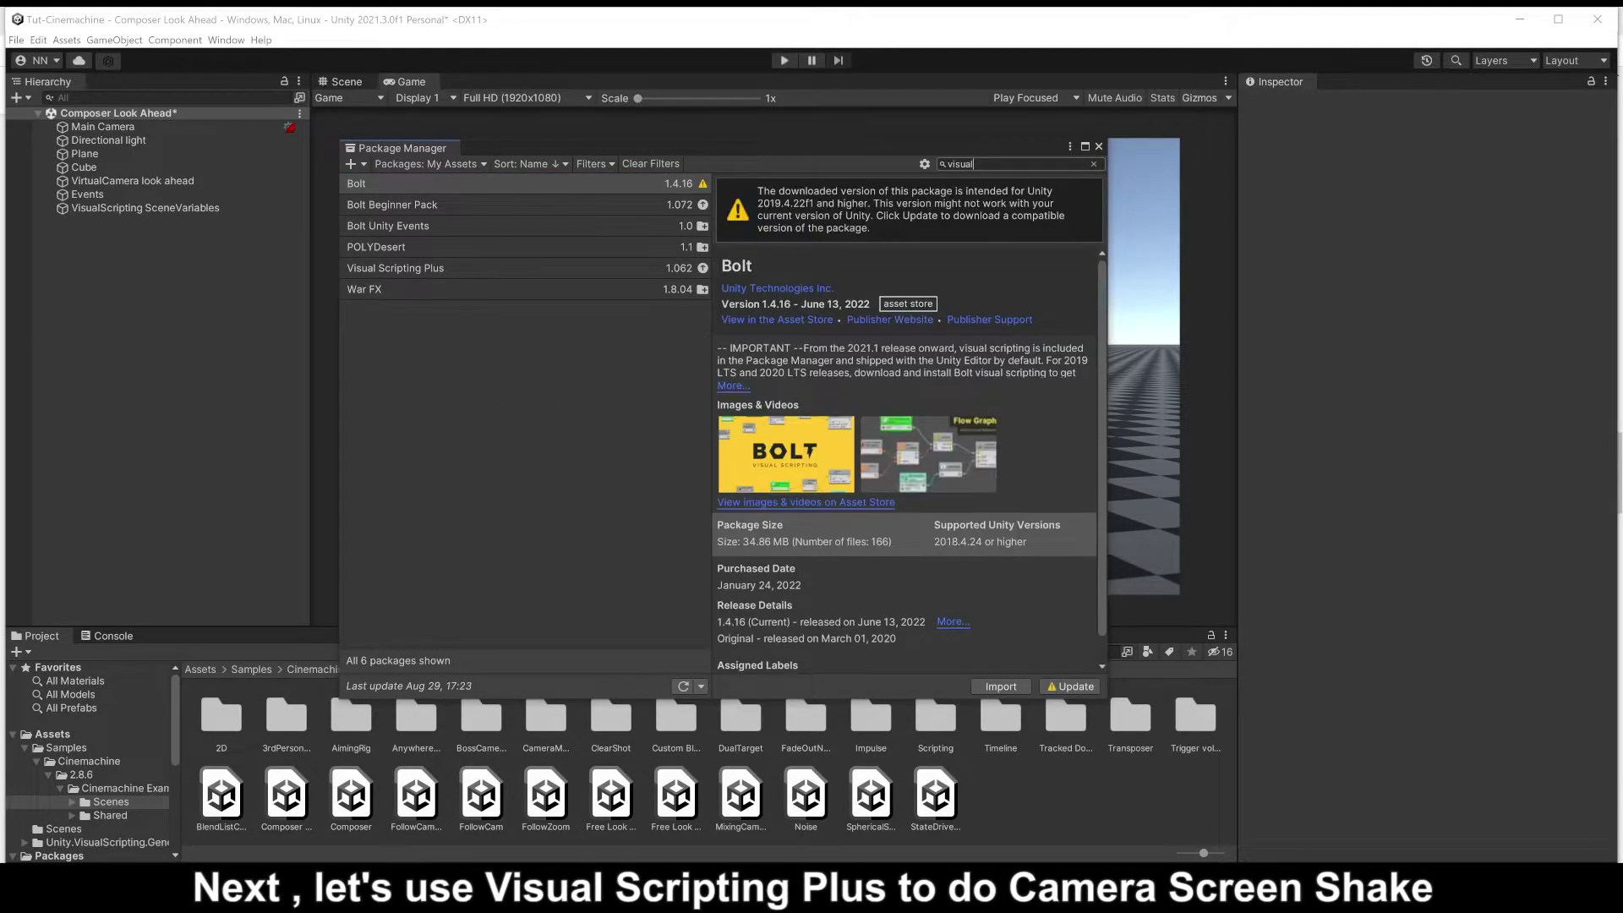
left_click(540, 269)
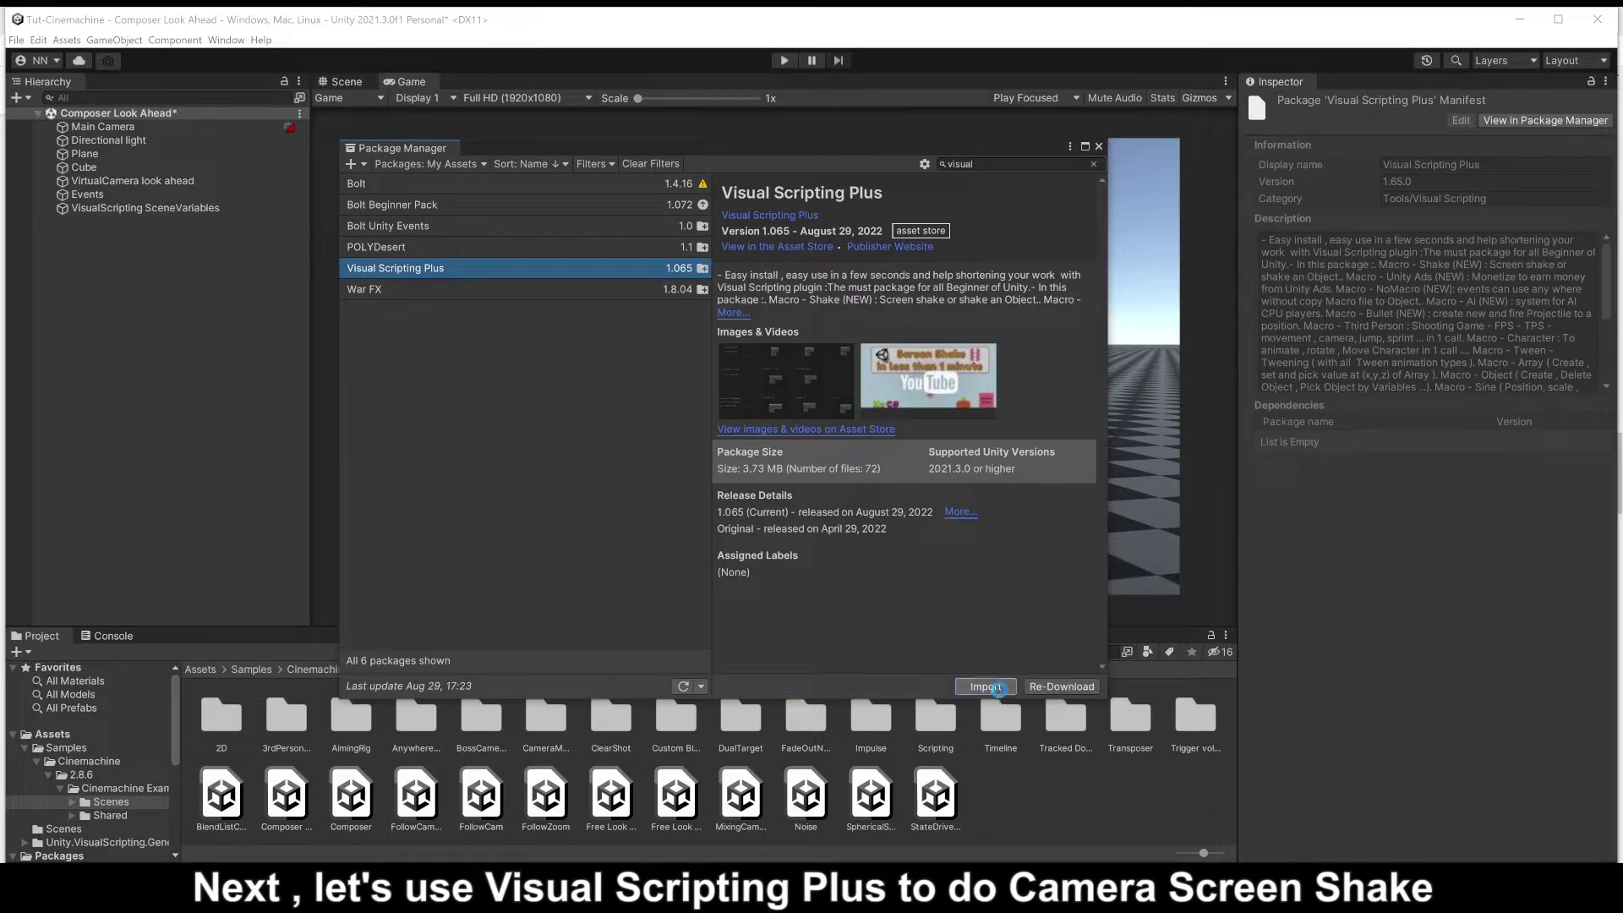
left_click(997, 687)
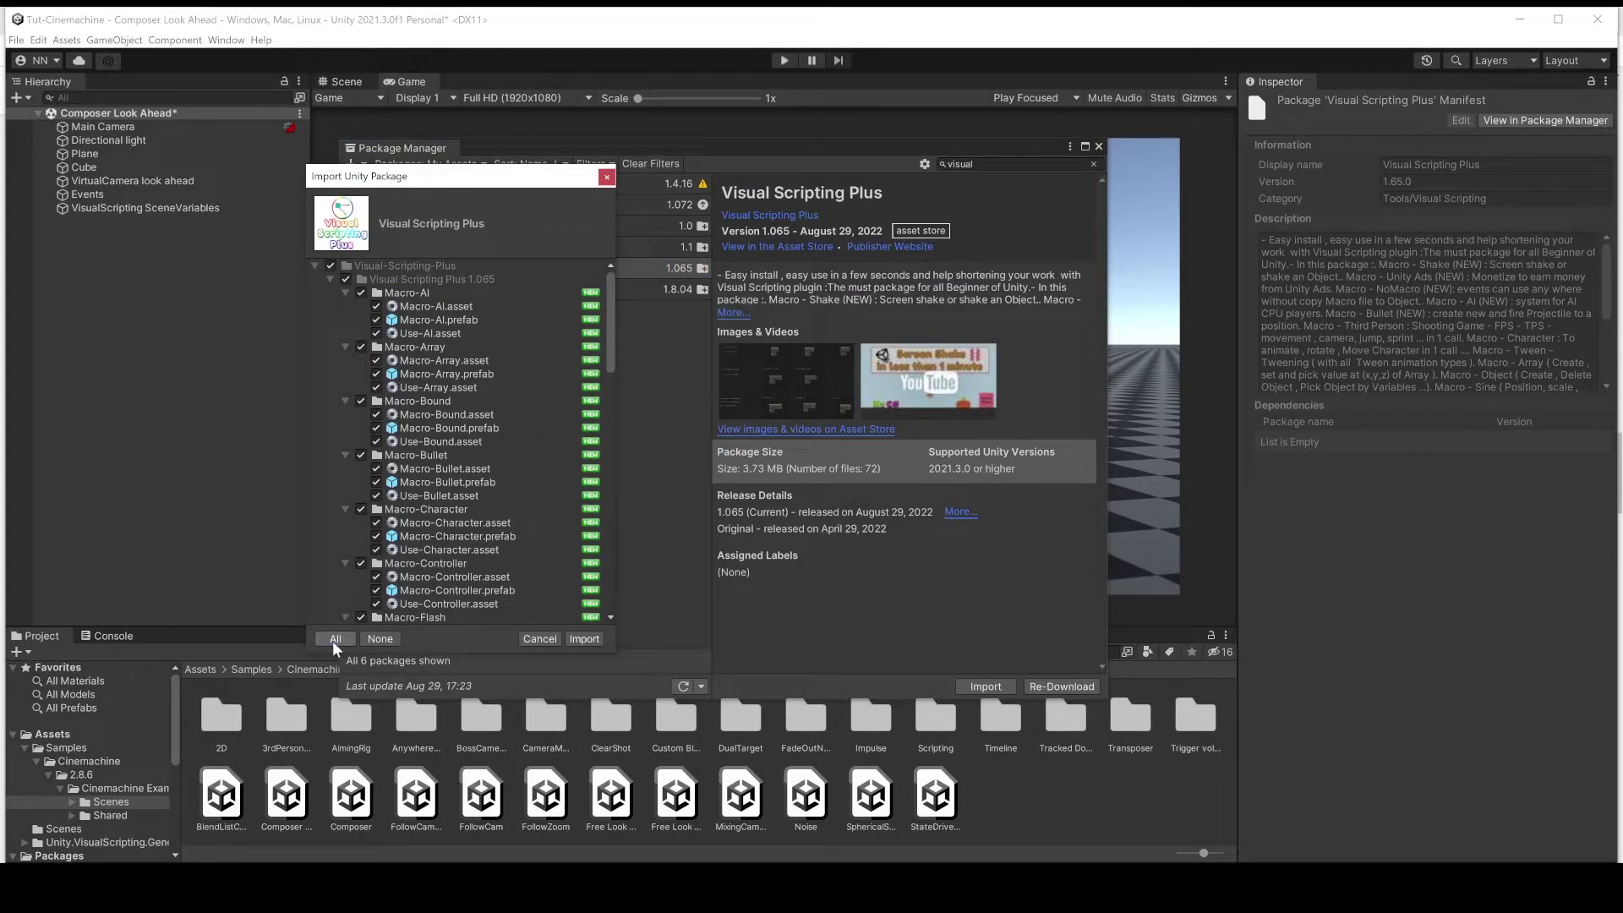
left_click(584, 639)
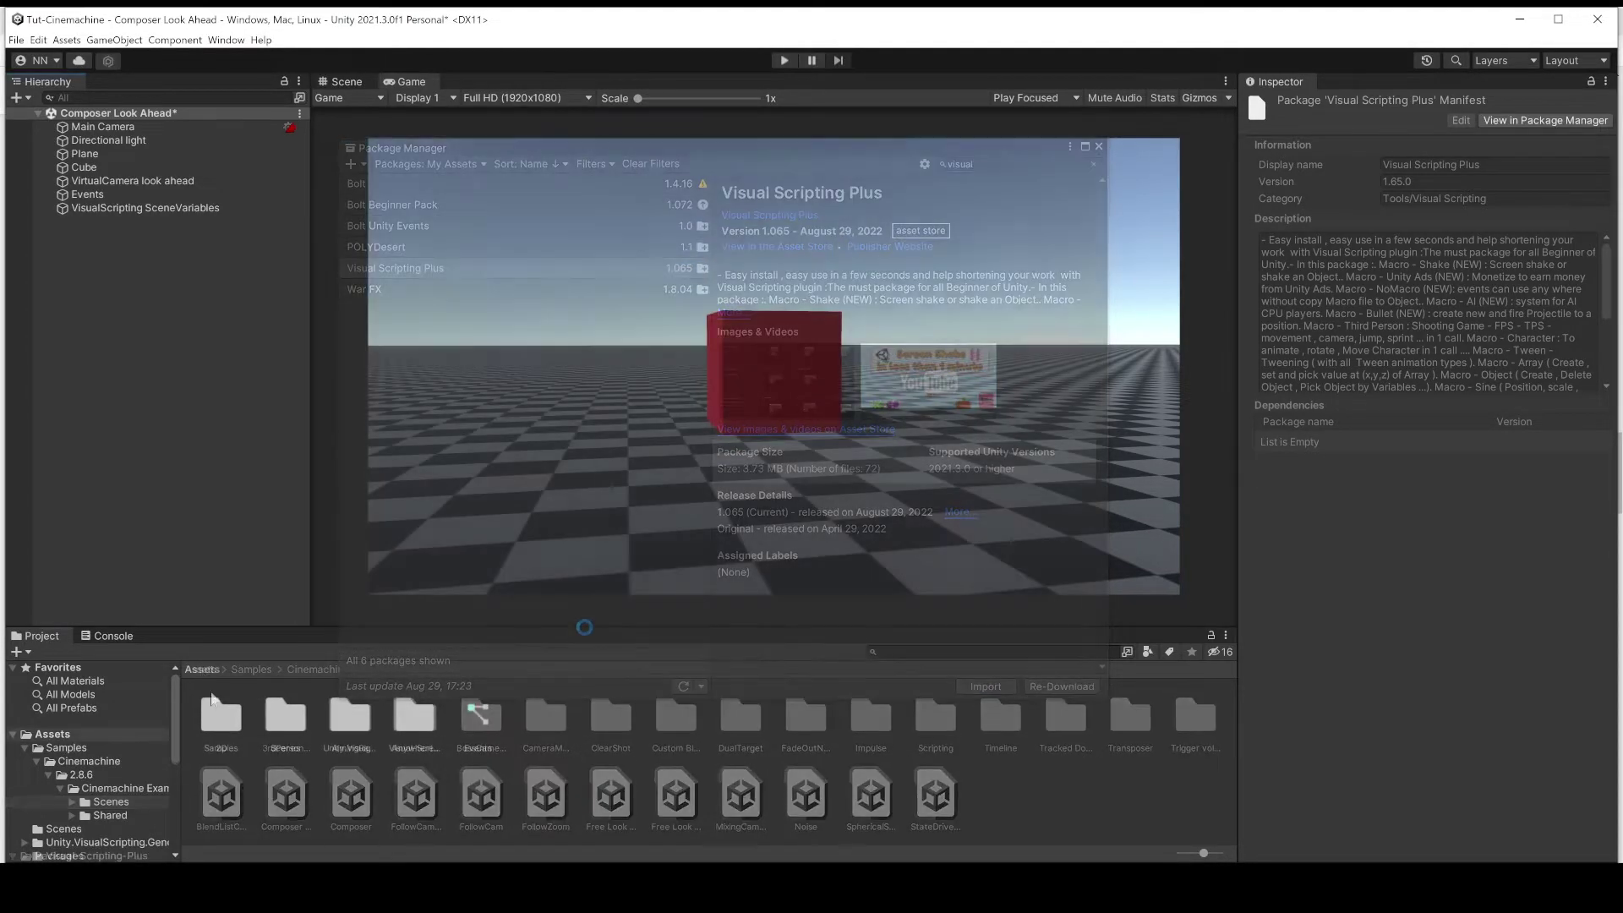
- Drag the Macro-Shake prefab from Visual Scripting Plus 1.065 into the scene Hierarchy
double_click(414, 723)
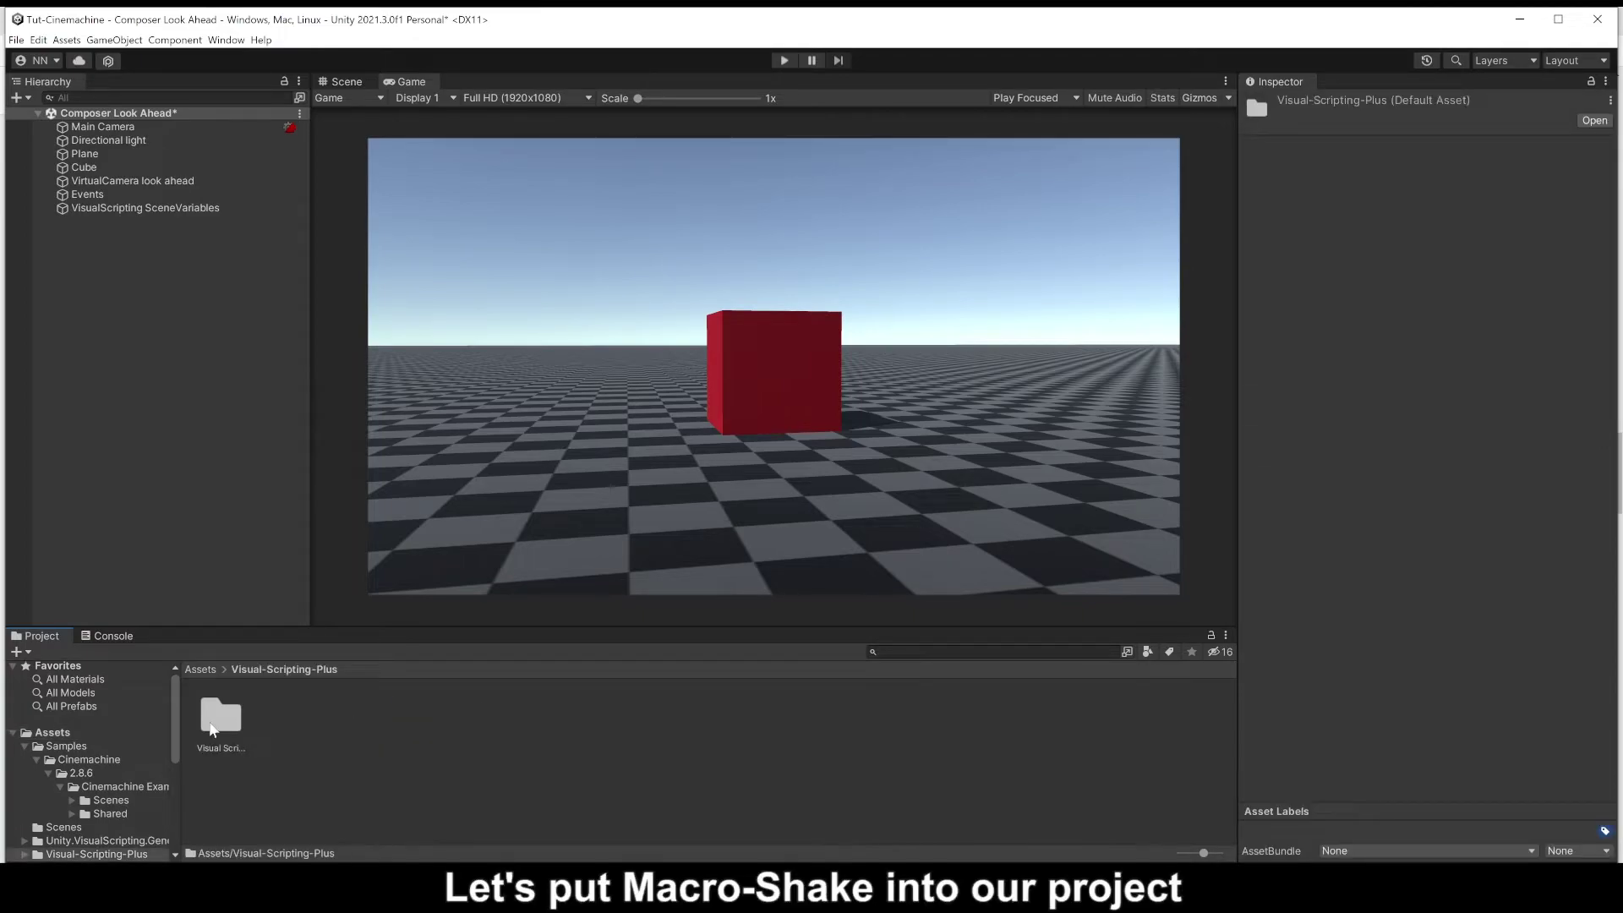
double_click(213, 722)
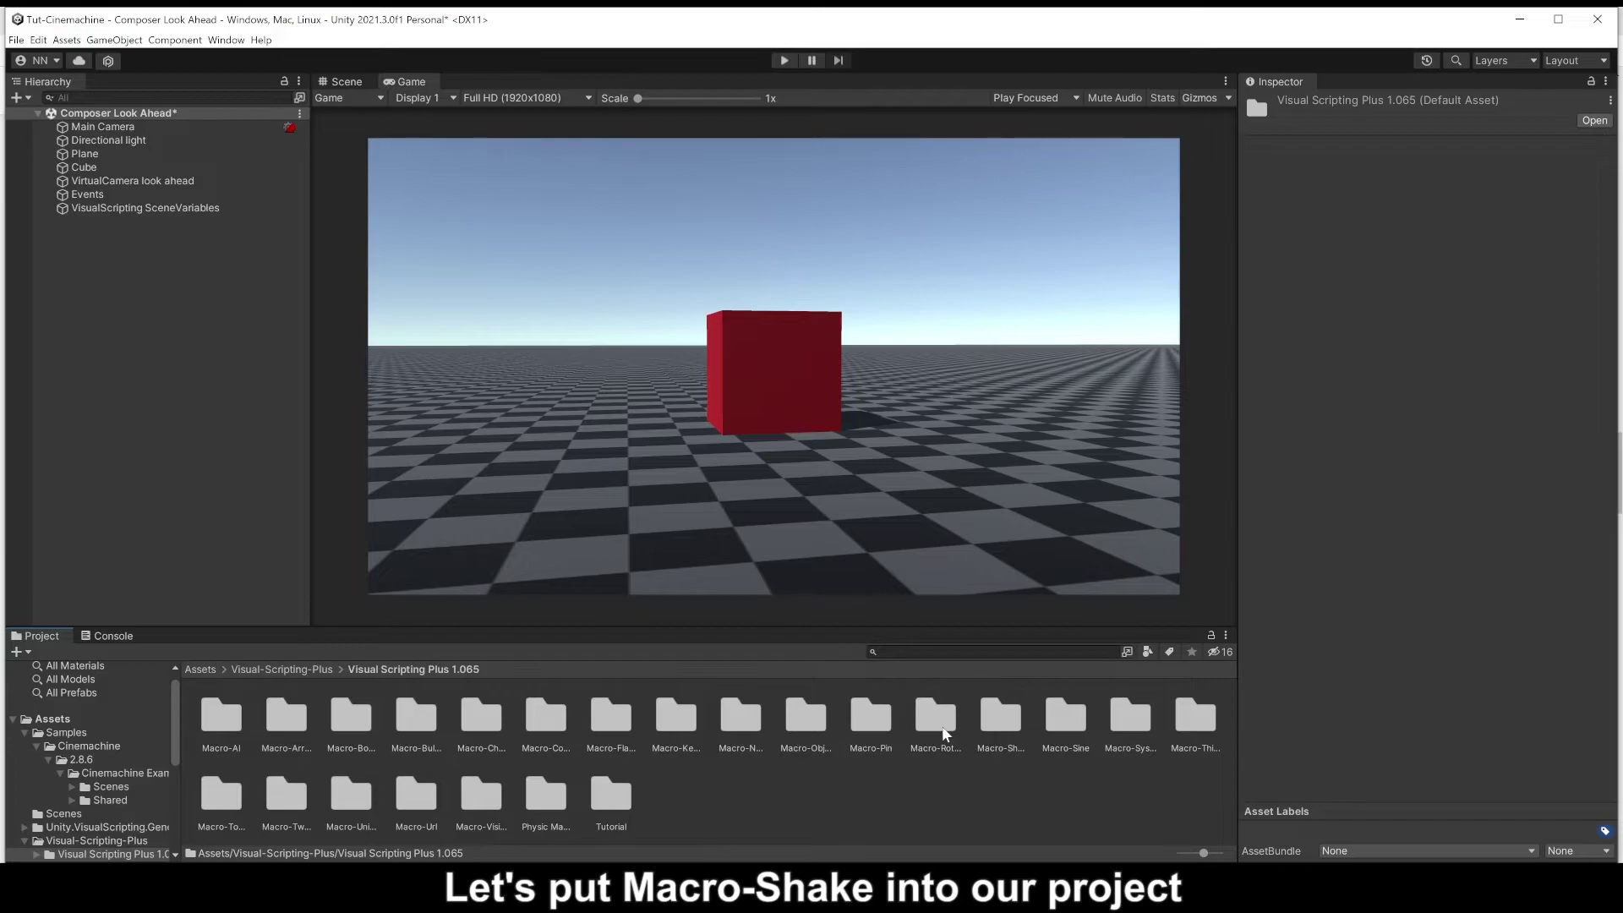
double_click(998, 720)
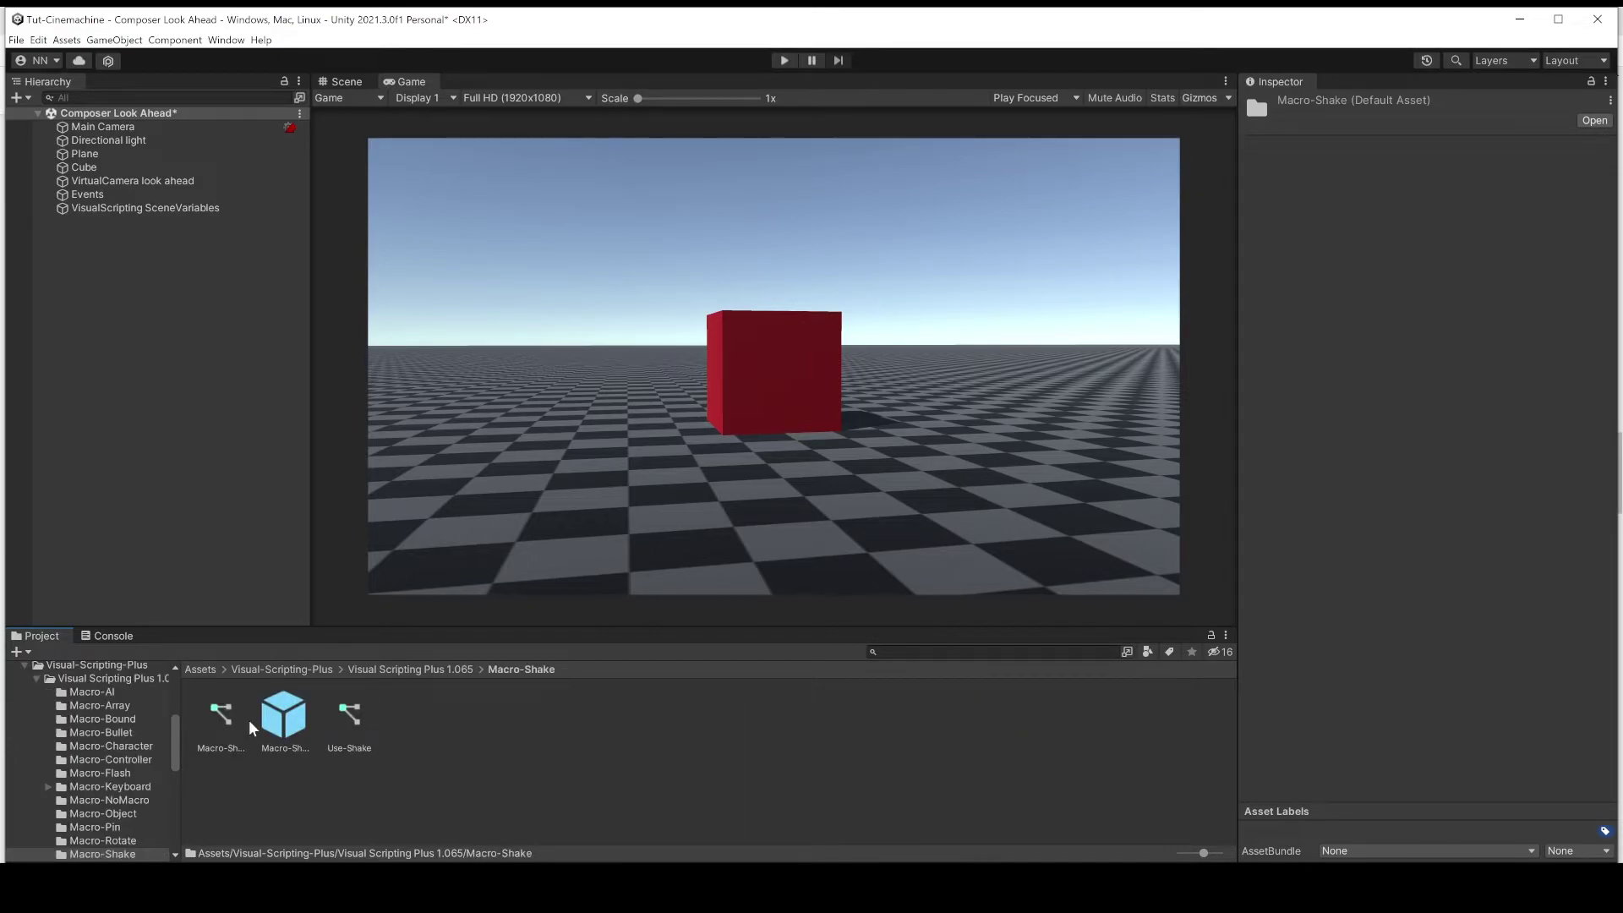
left_click_drag(135, 340, 120, 296)
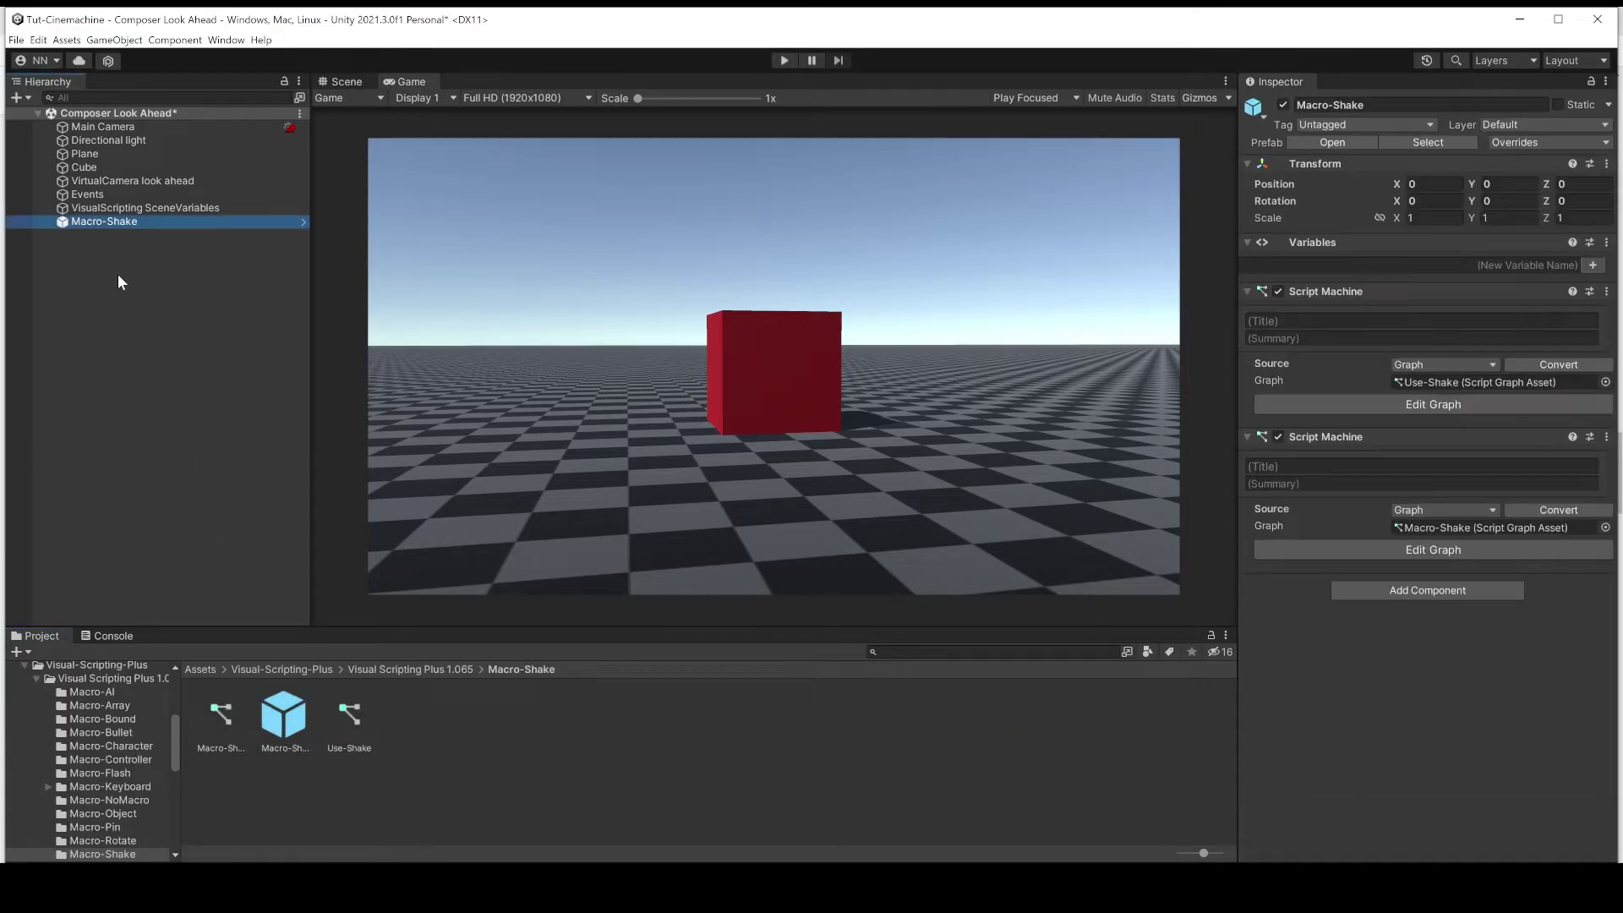
- Move Events below Macro-Shake in the Hierarchy and select Macro-Shake
left_click(120, 282)
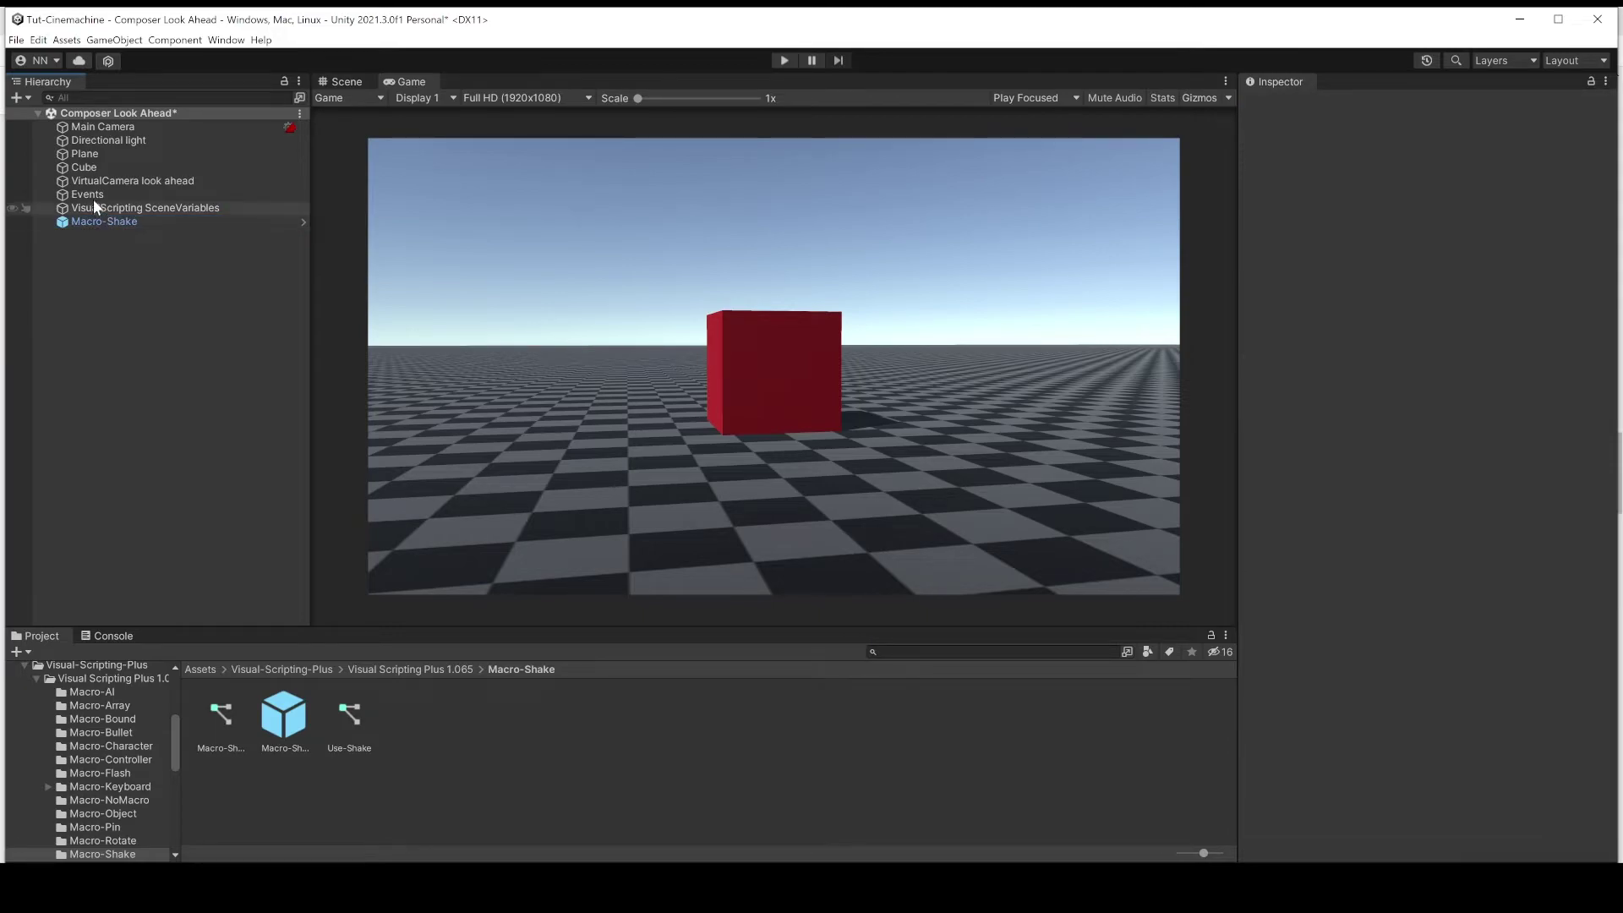
left_click_drag(93, 195, 91, 226)
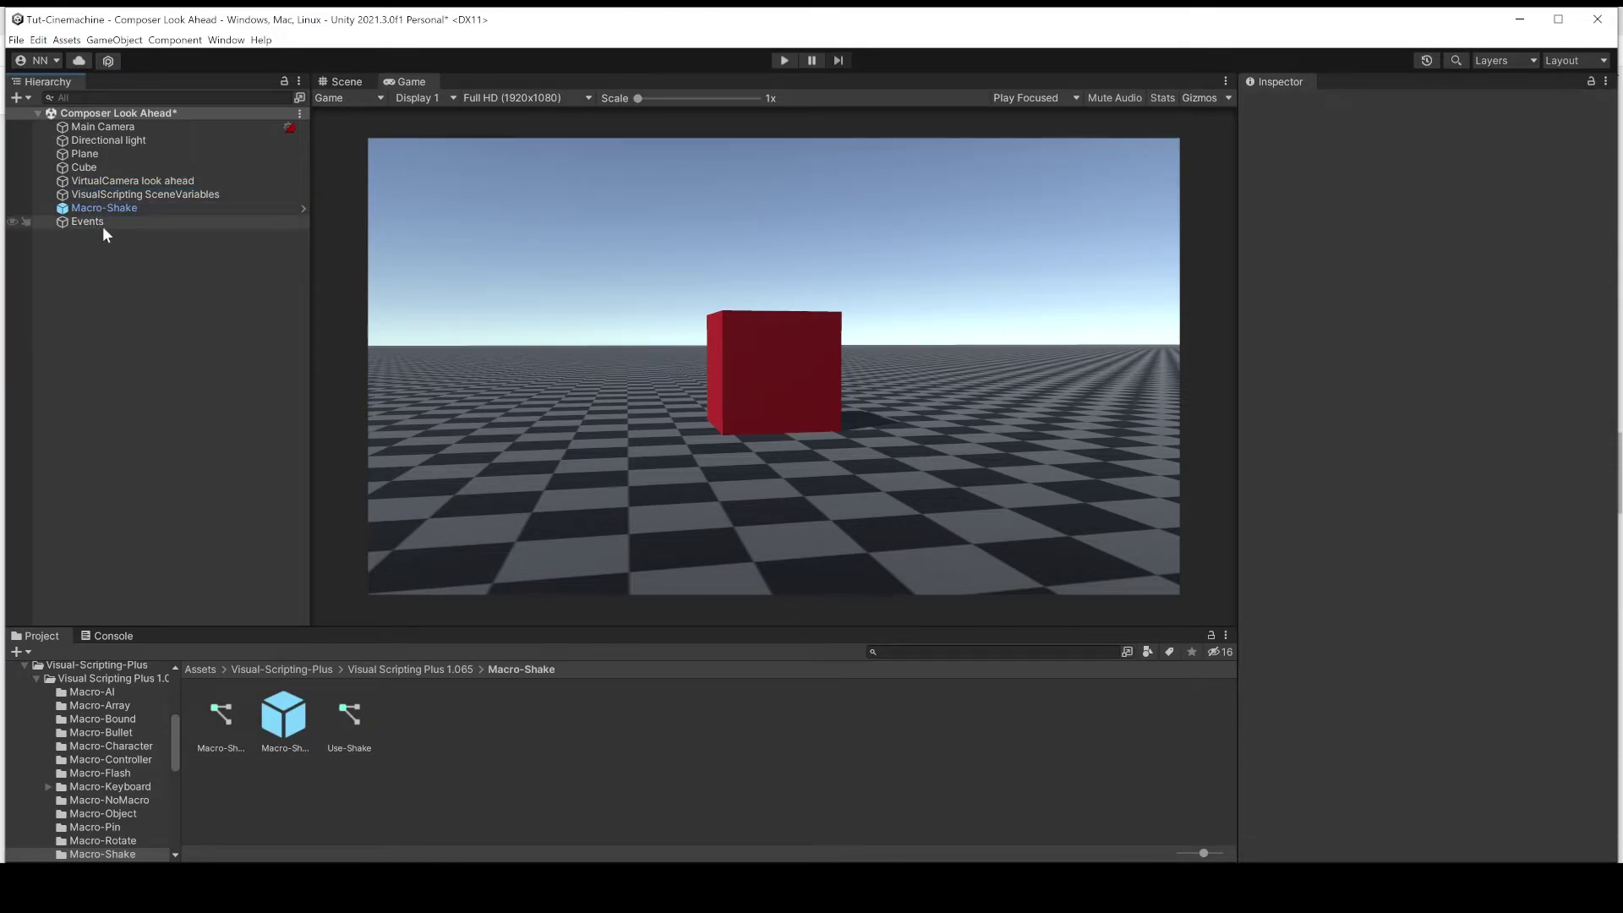
left_click(109, 208)
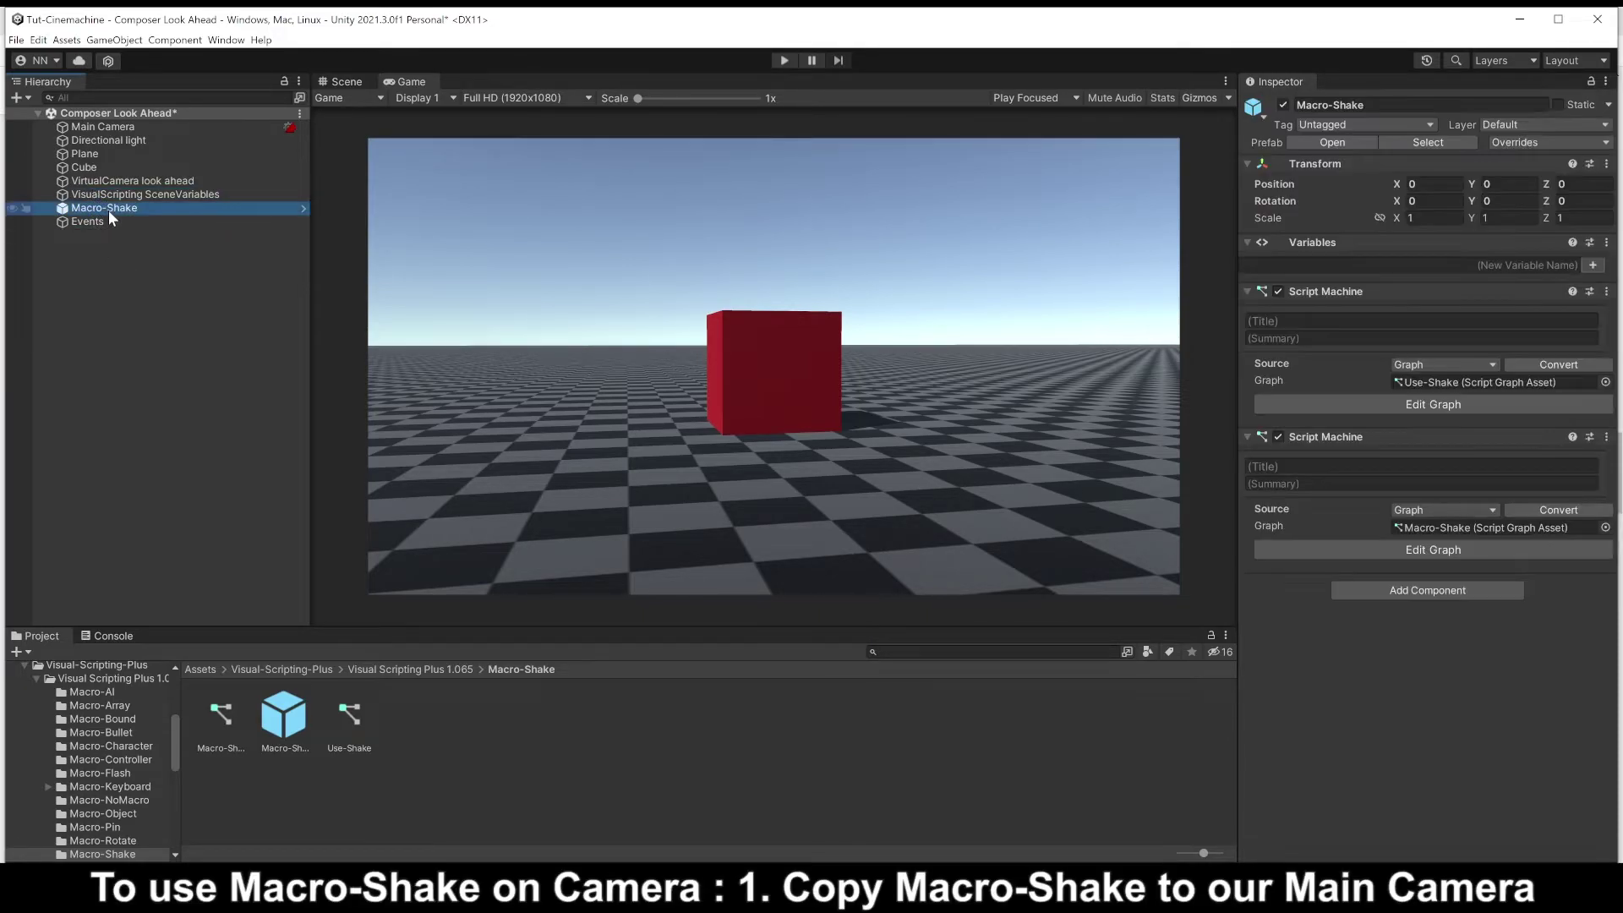
- Copy Macro-Shake's second Script Machine and paste it onto Main Camera as a new component
right_click(1391, 436)
left_click(1436, 513)
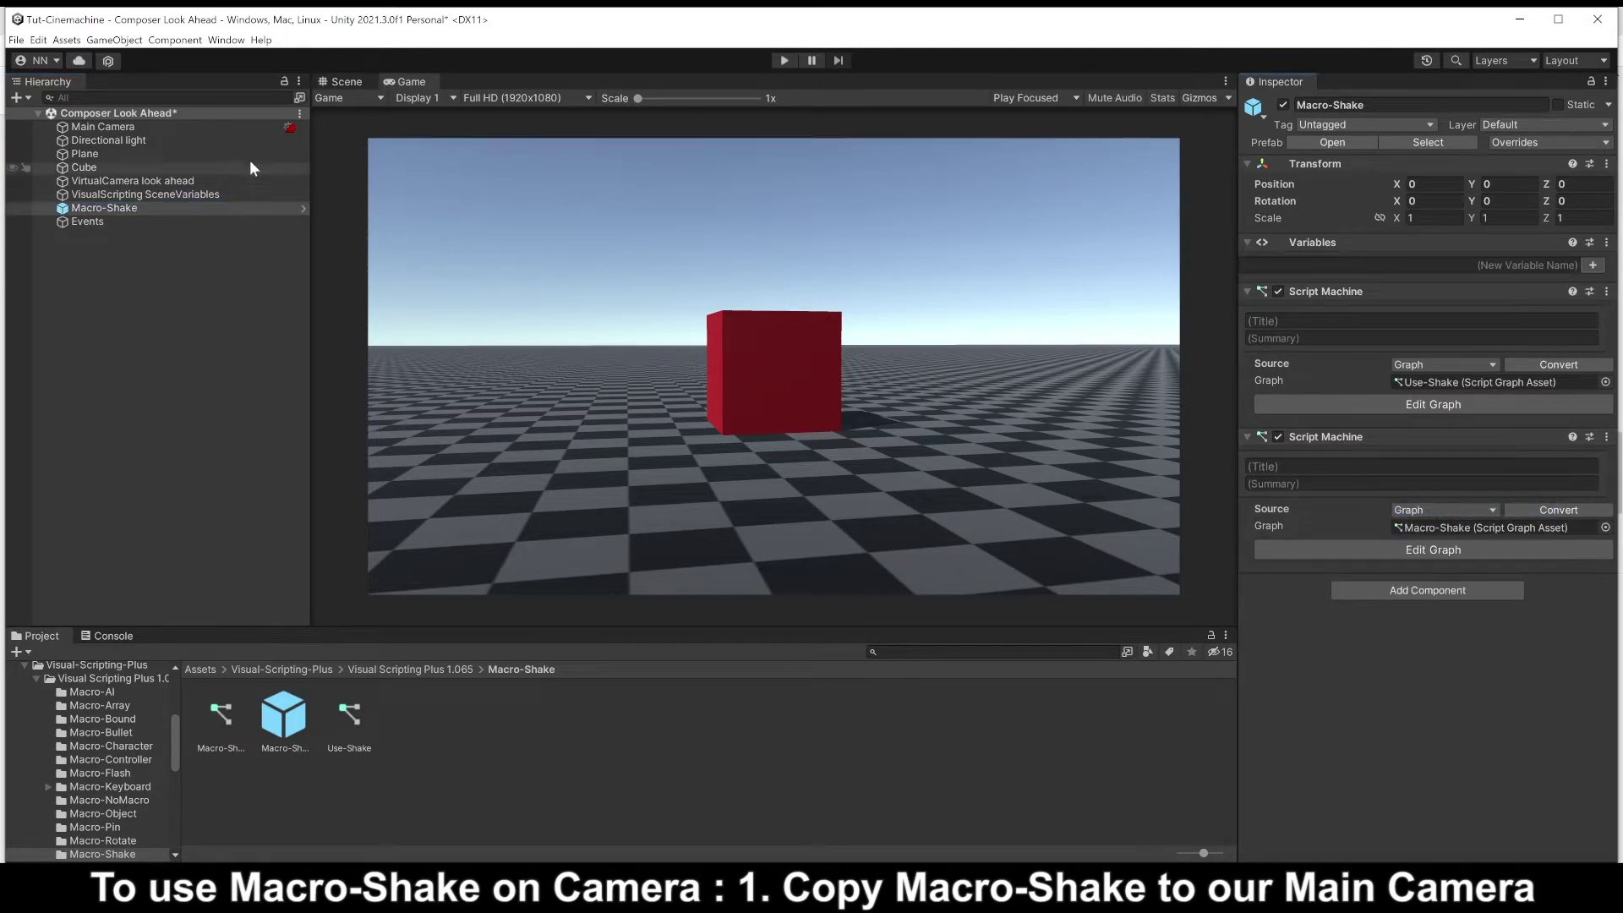
left_click(139, 127)
left_click(1247, 226)
right_click(1352, 225)
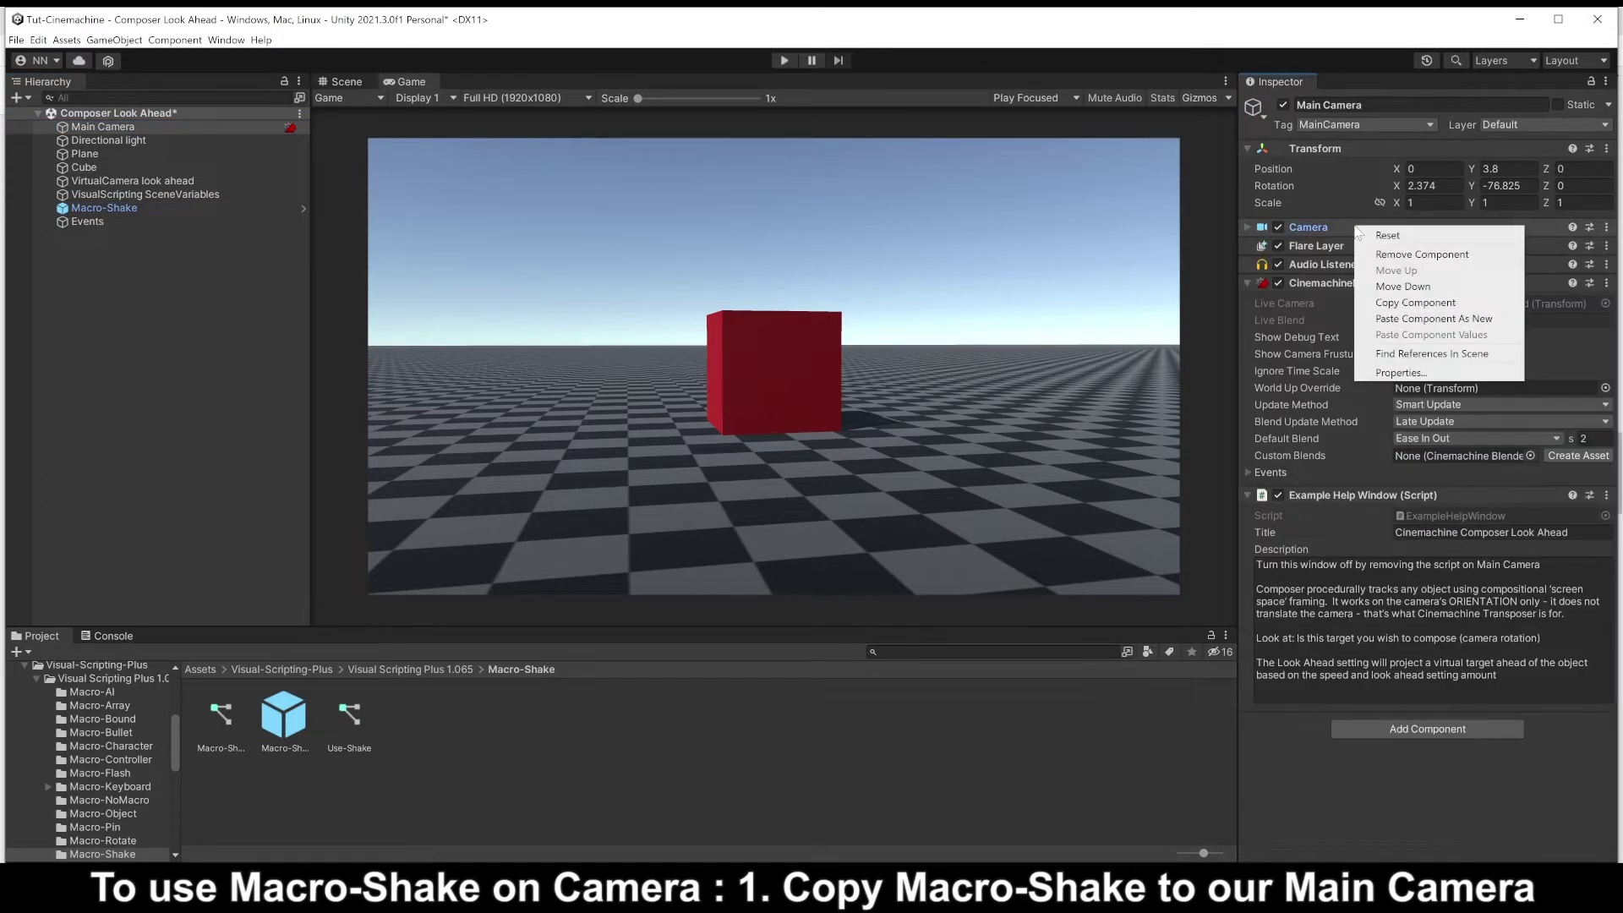
left_click(1420, 316)
- Collapse the CinemachineBrain and help script components, then select the Events object
left_click(1245, 283)
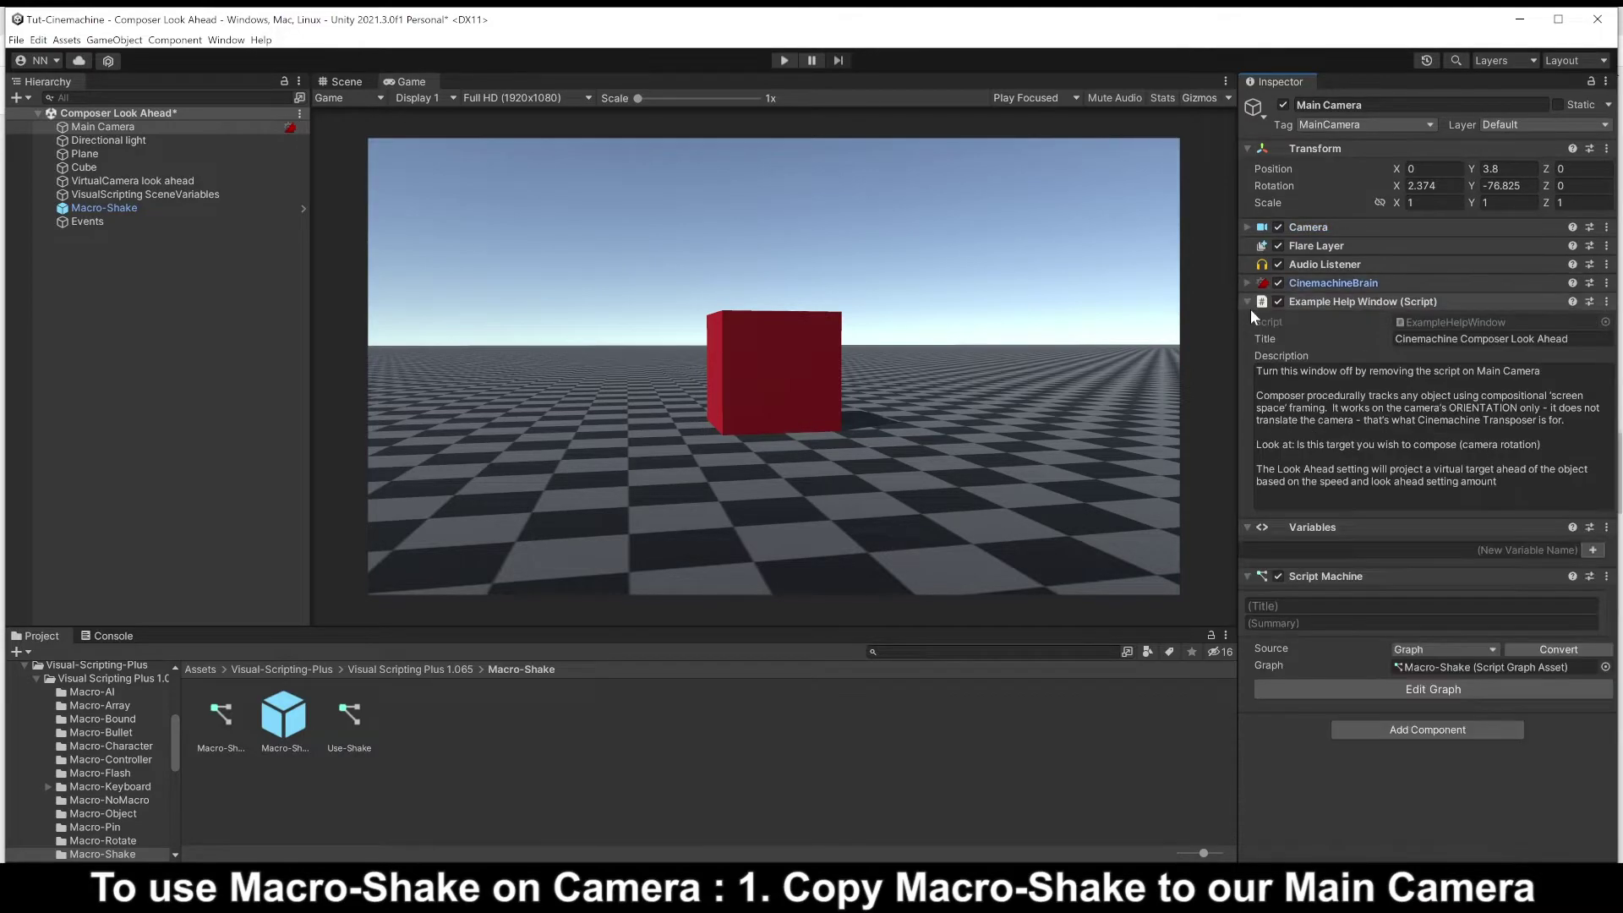
left_click(1247, 302)
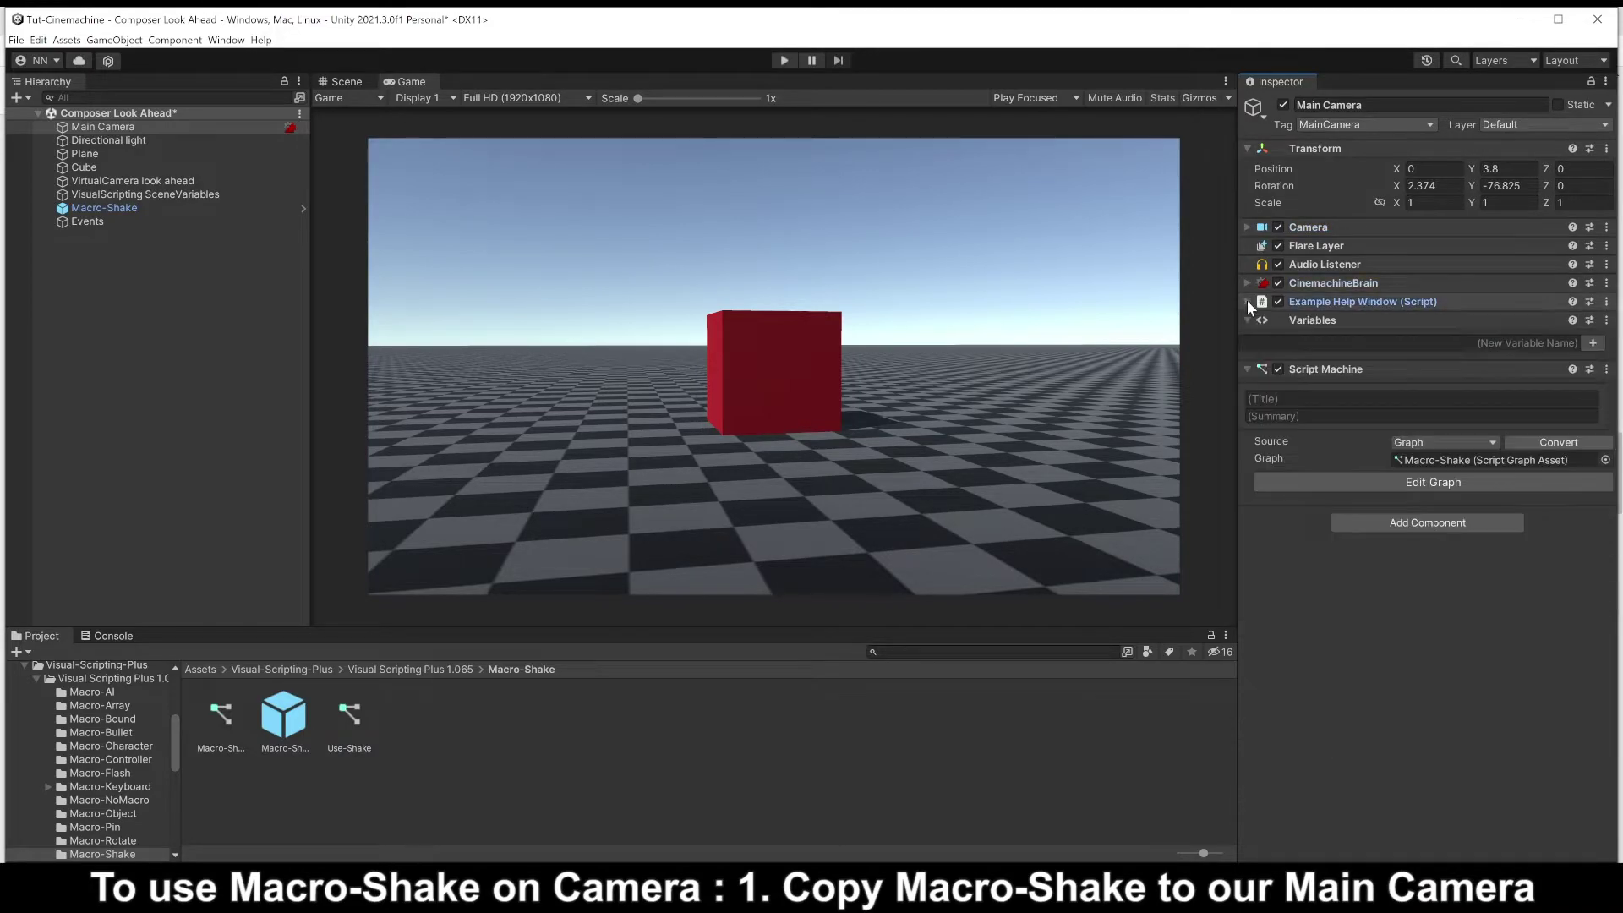
left_click(130, 223)
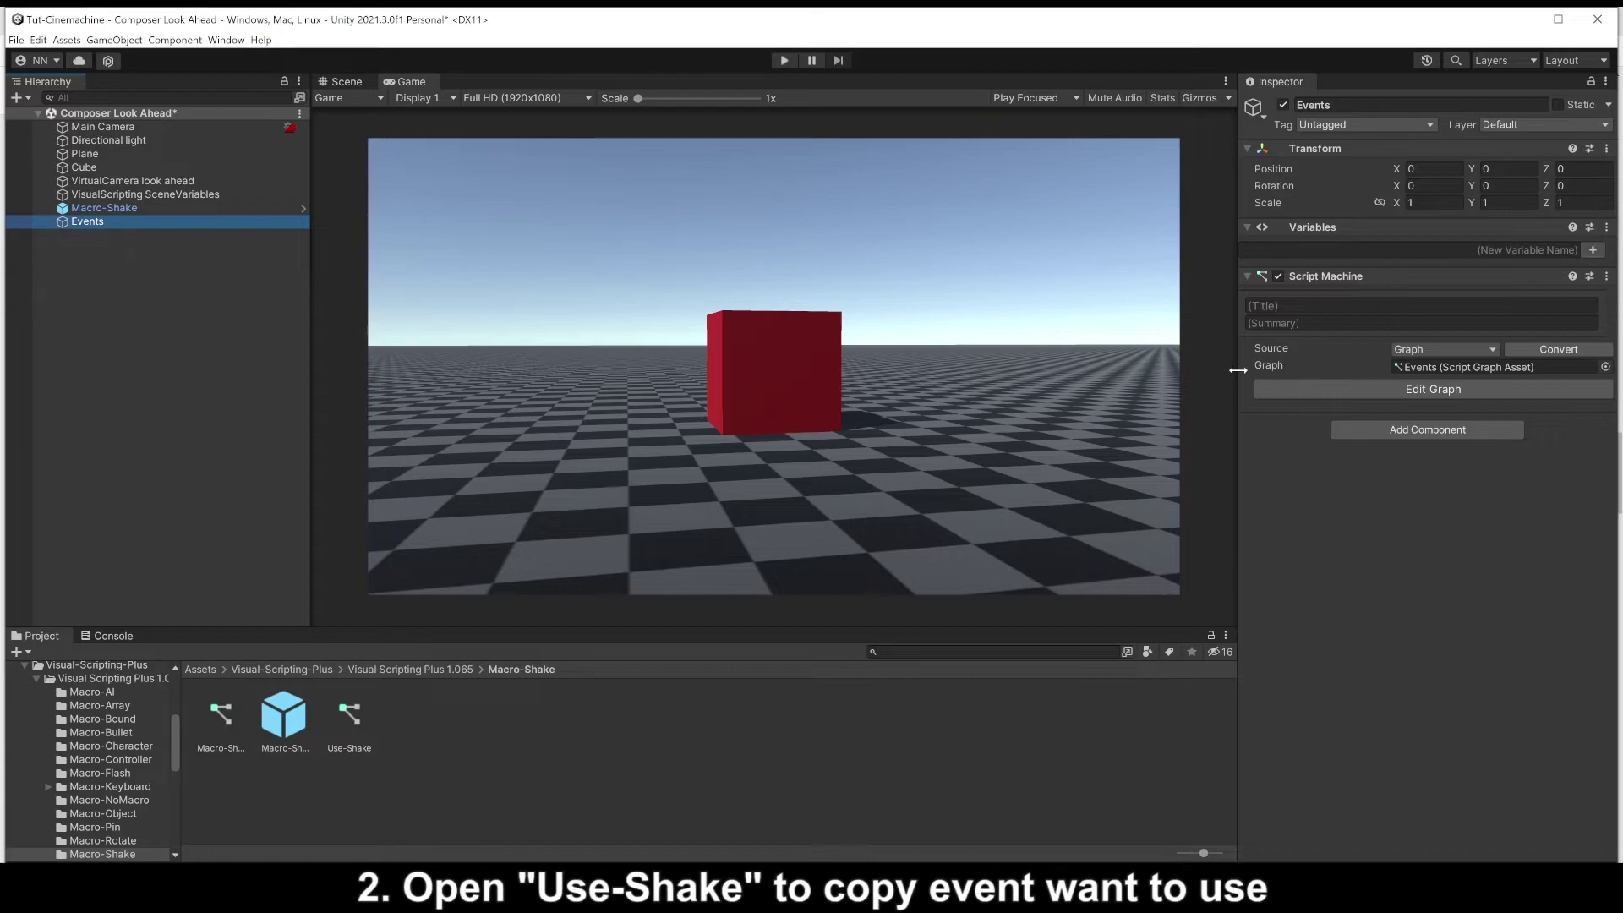
left_click(104, 208)
left_click(1315, 400)
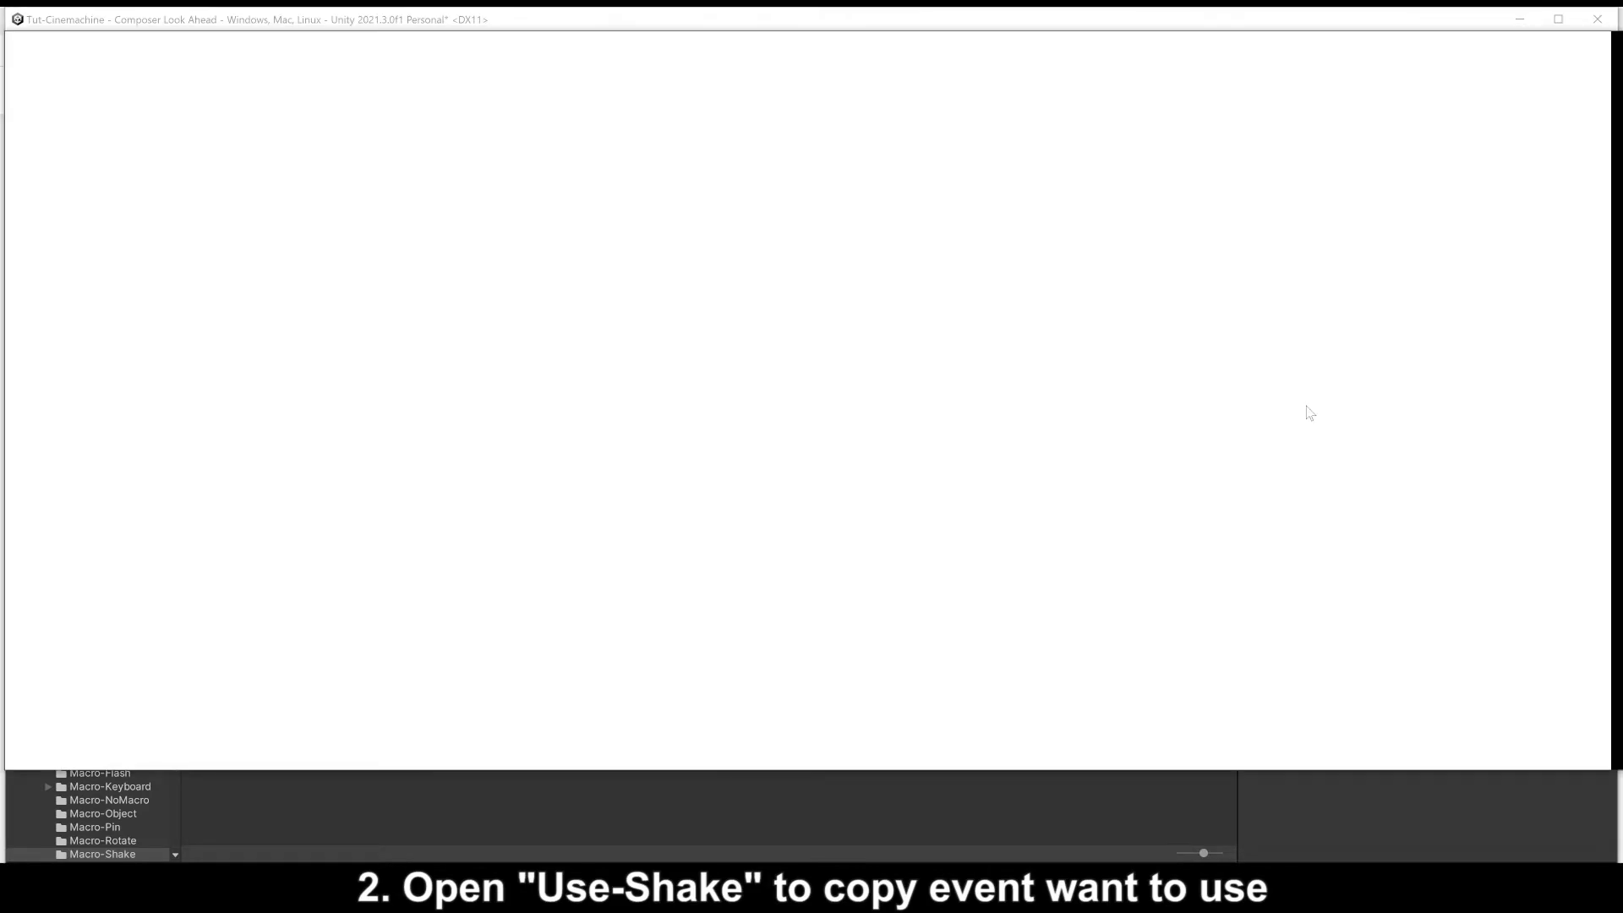
left_click(1524, 56)
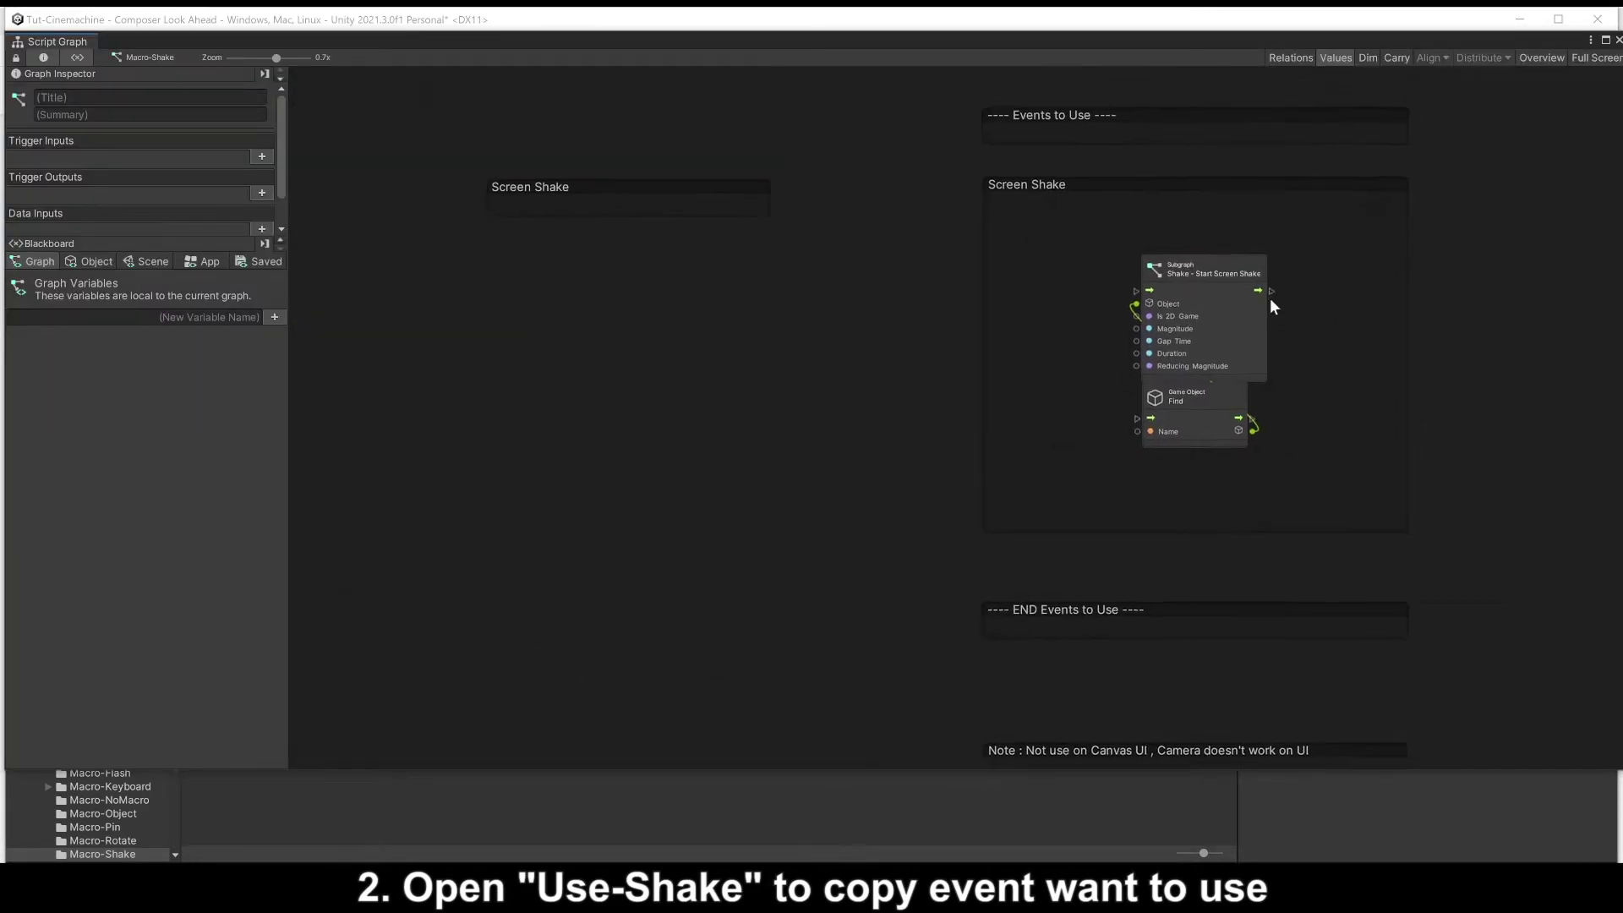
scroll(1047, 351, "up", 3)
left_click_drag(1012, 549, 786, 247)
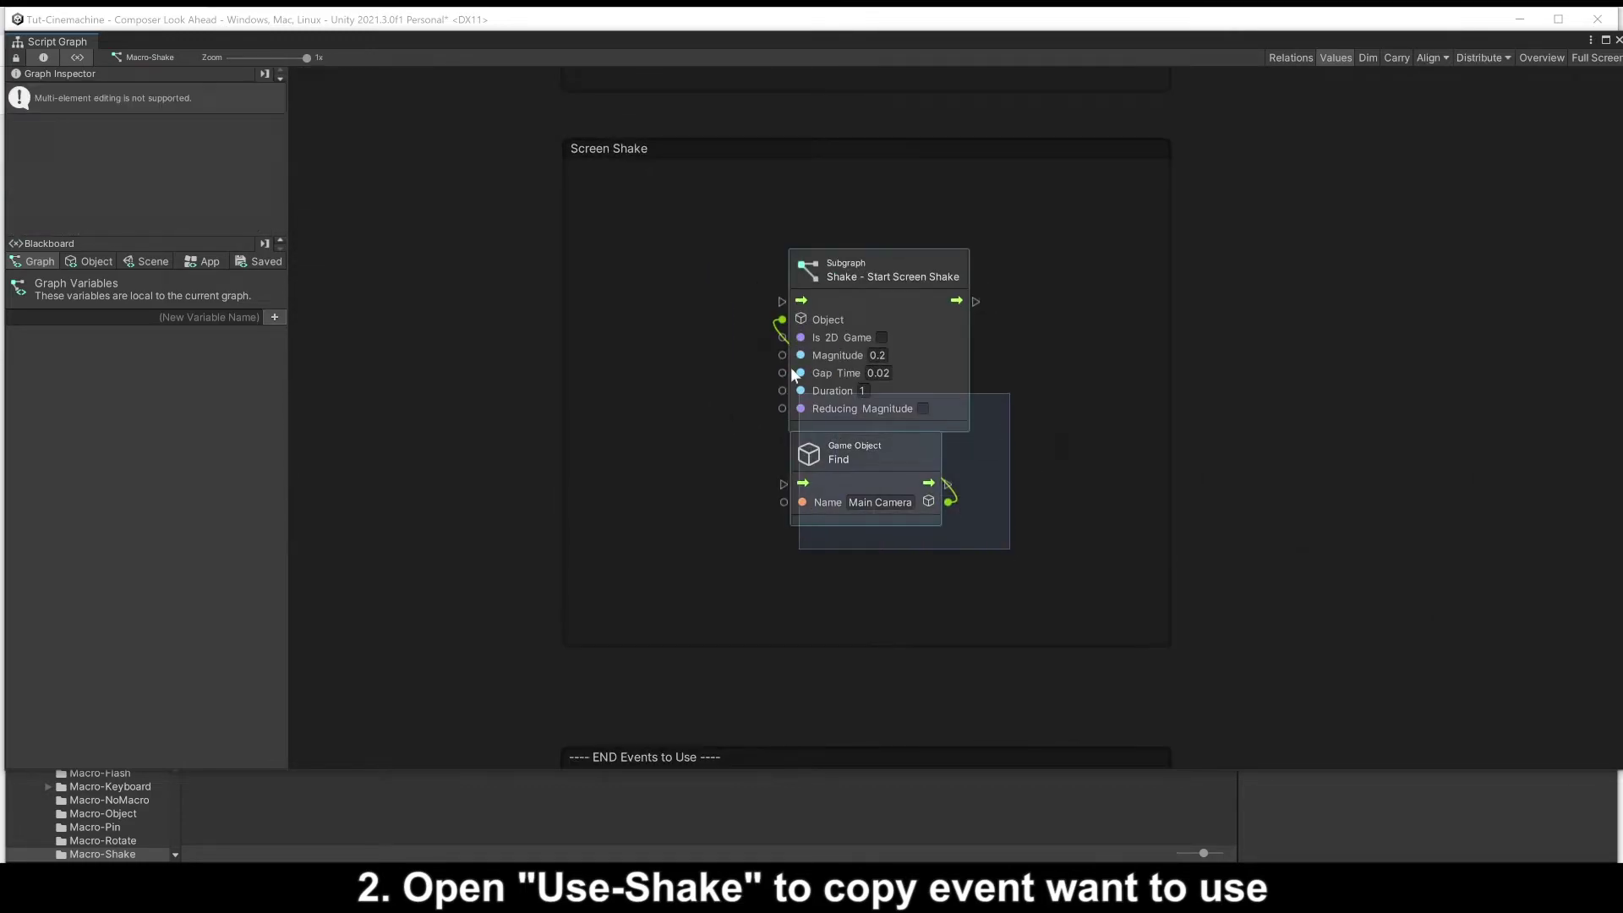
right_click(923, 329)
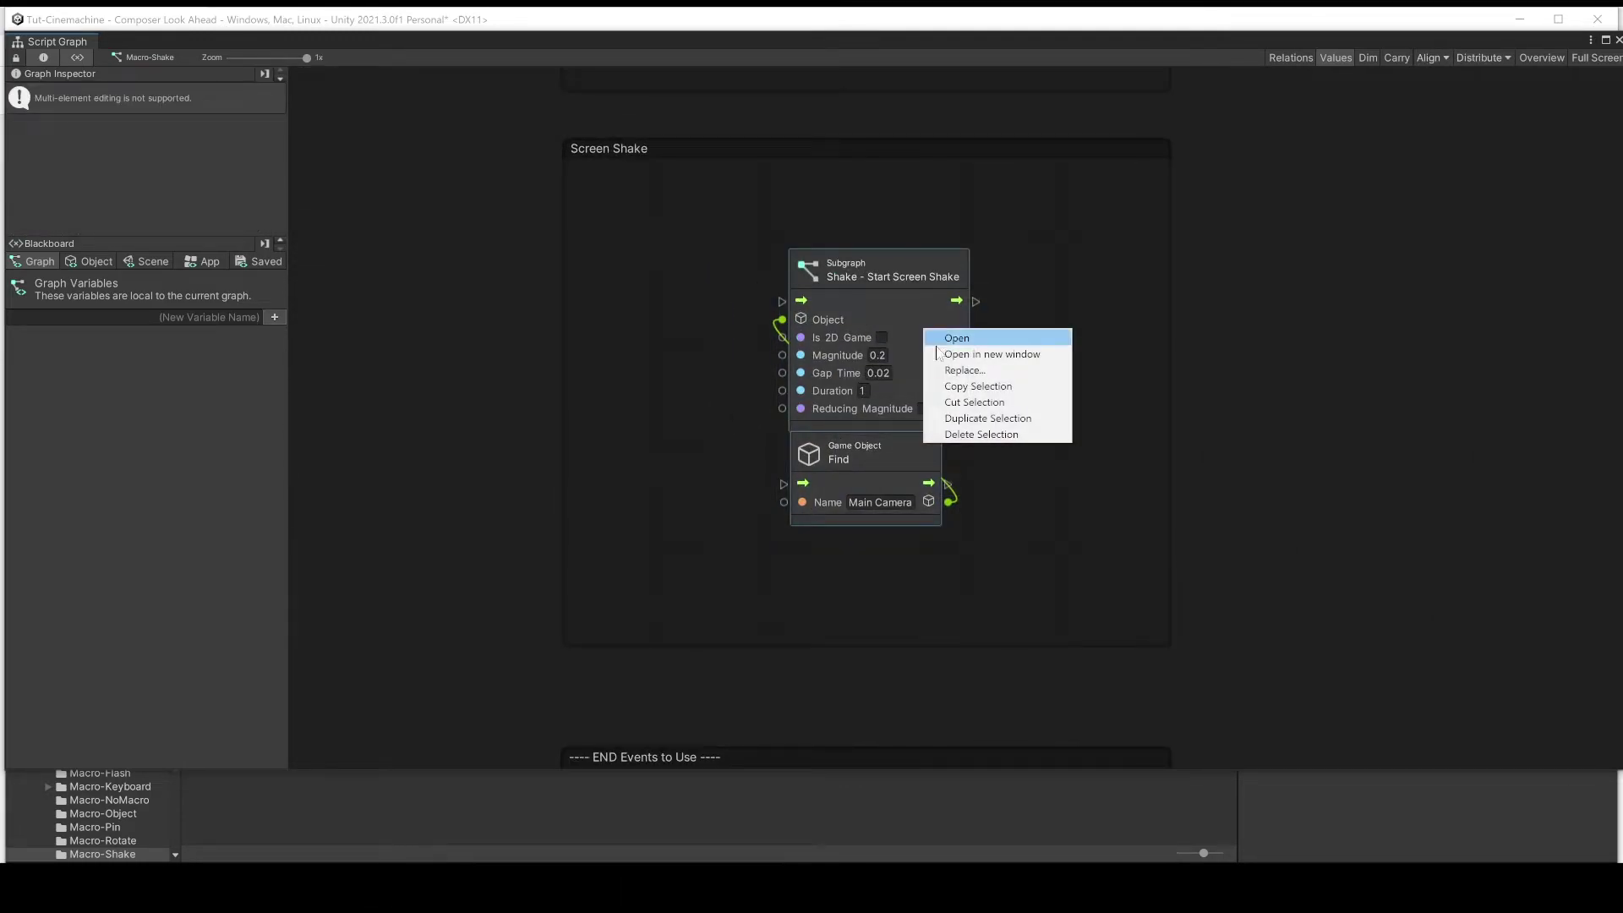
left_click(976, 386)
left_click(1103, 355)
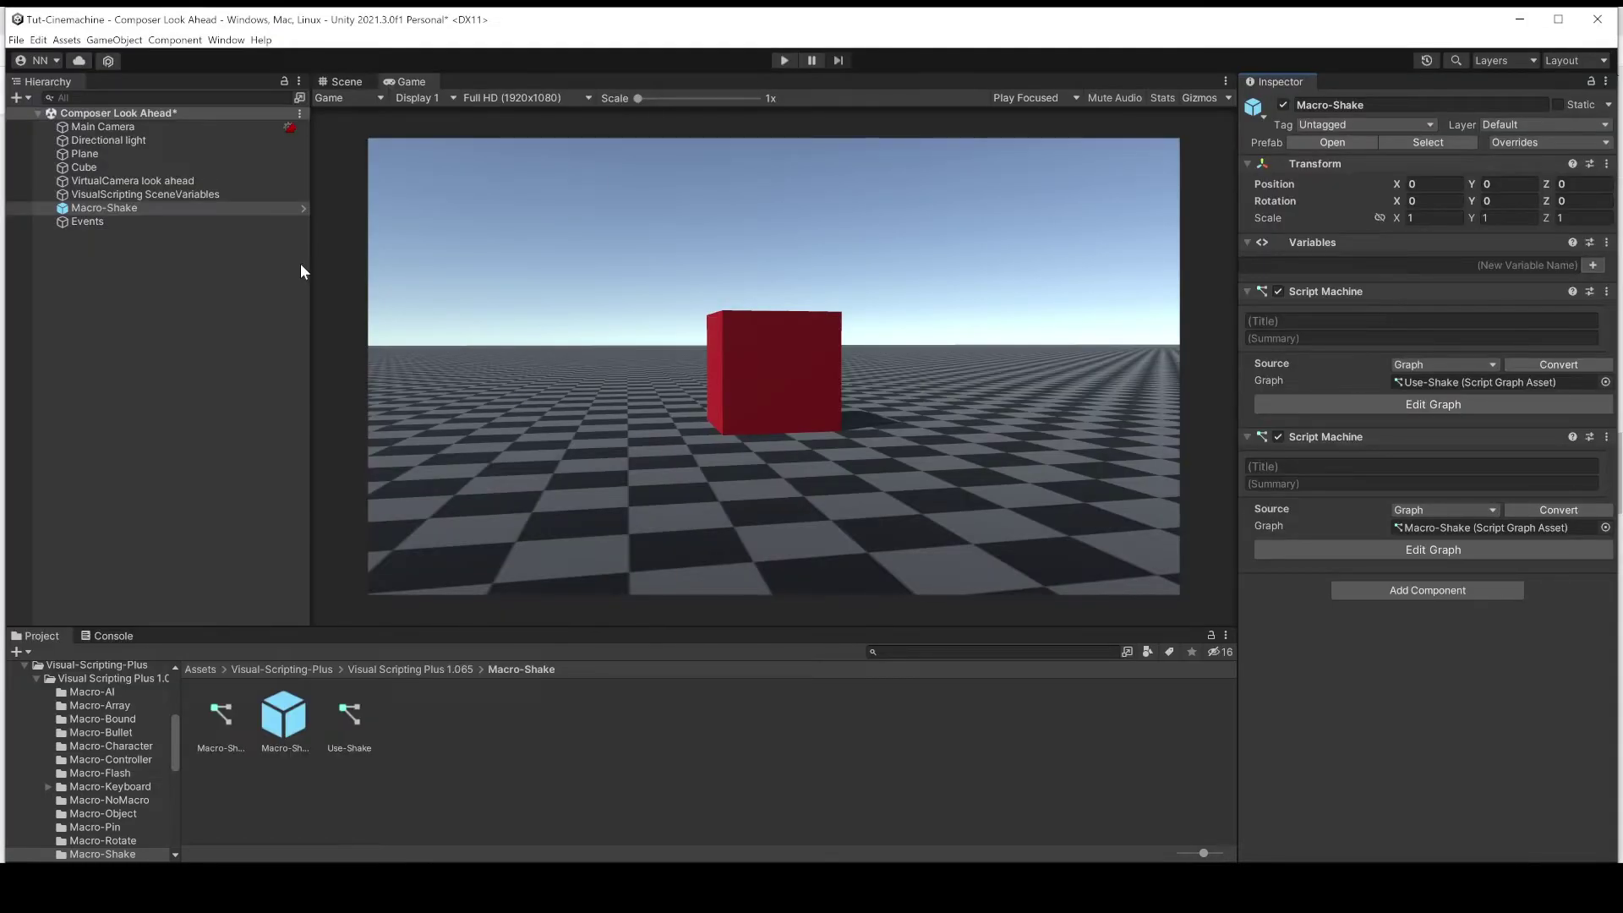
left_click(126, 221)
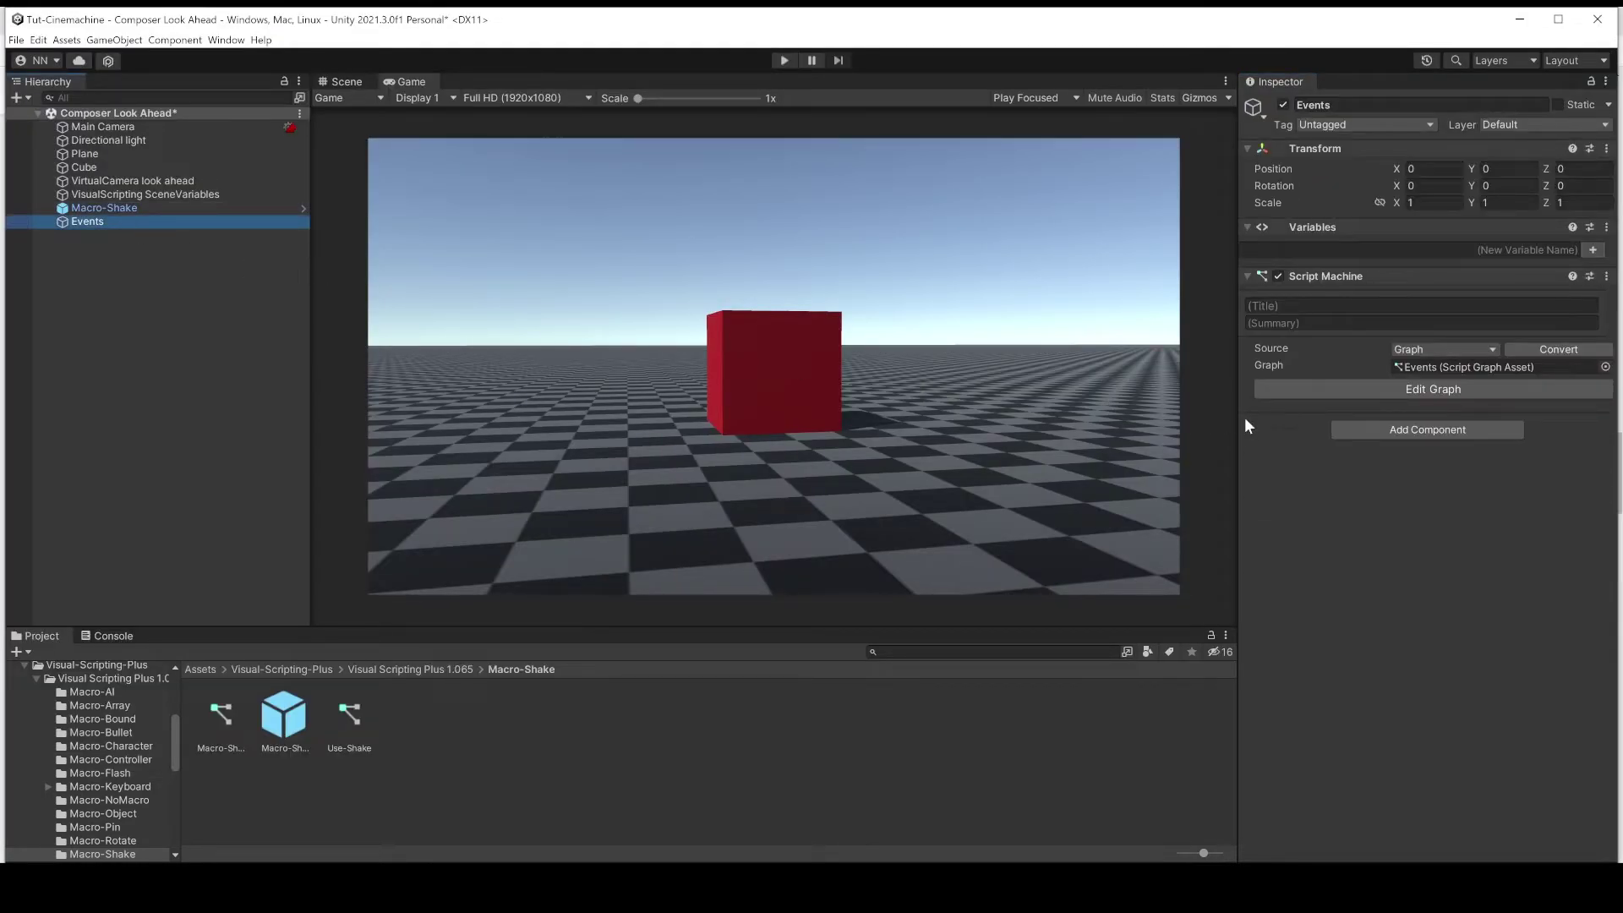
- Paste the copied screen-shake nodes into the Events graph beside the camera nodes
left_click(1327, 385)
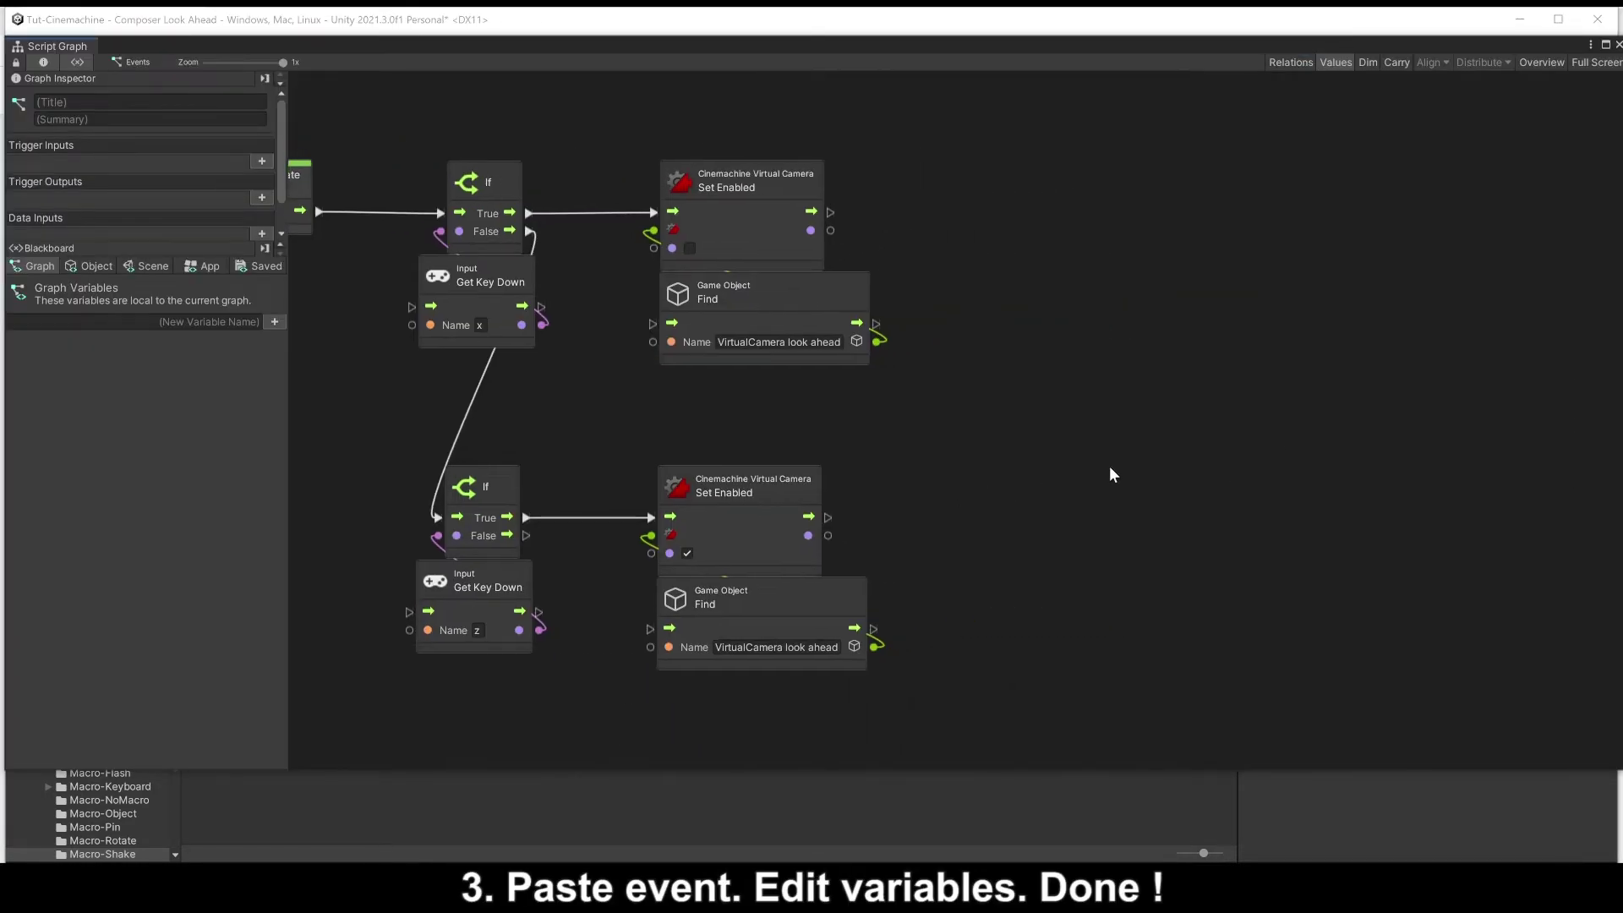
right_click(1033, 403)
left_click(1044, 433)
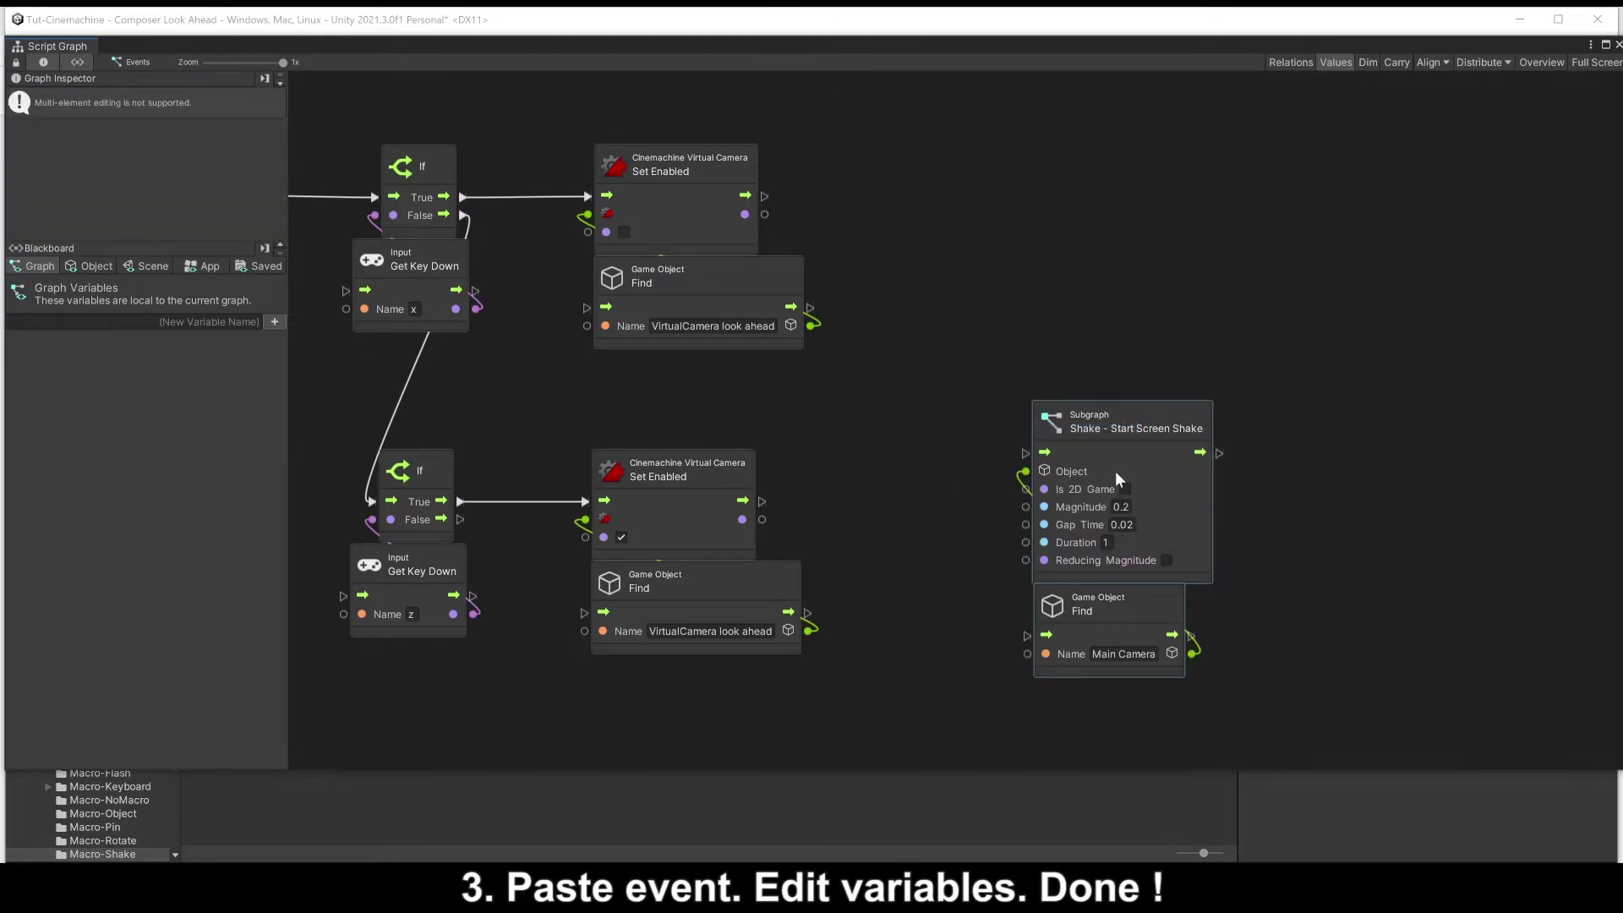
left_click_drag(1116, 474, 1045, 210)
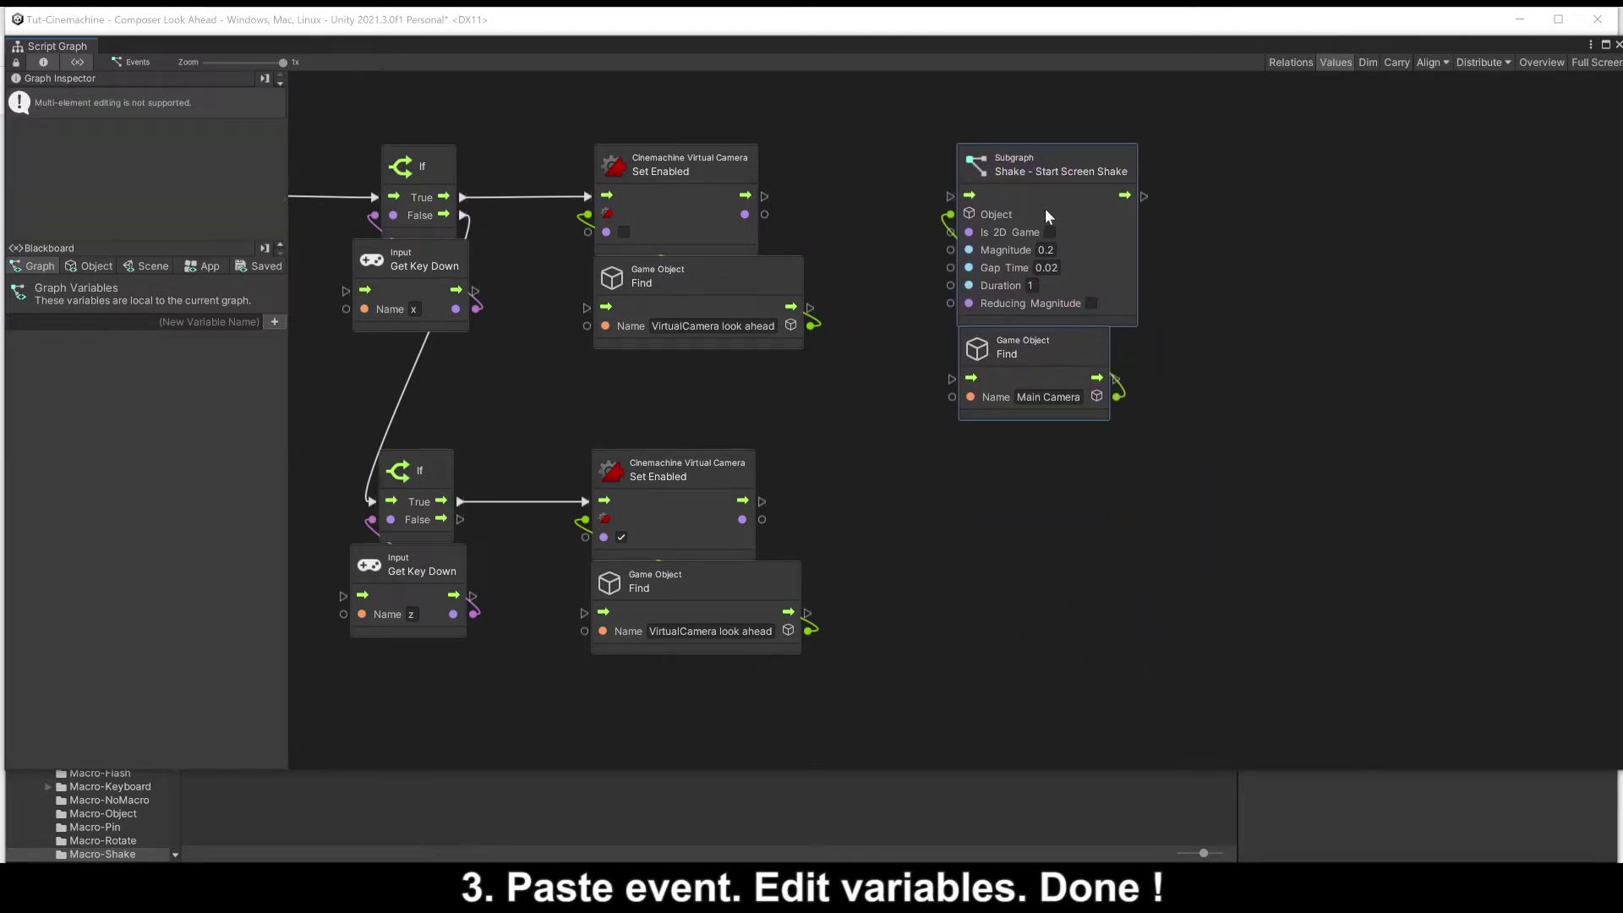
- Delete the lower If and Get Key Down nodes that checked the Z key
key("Home")
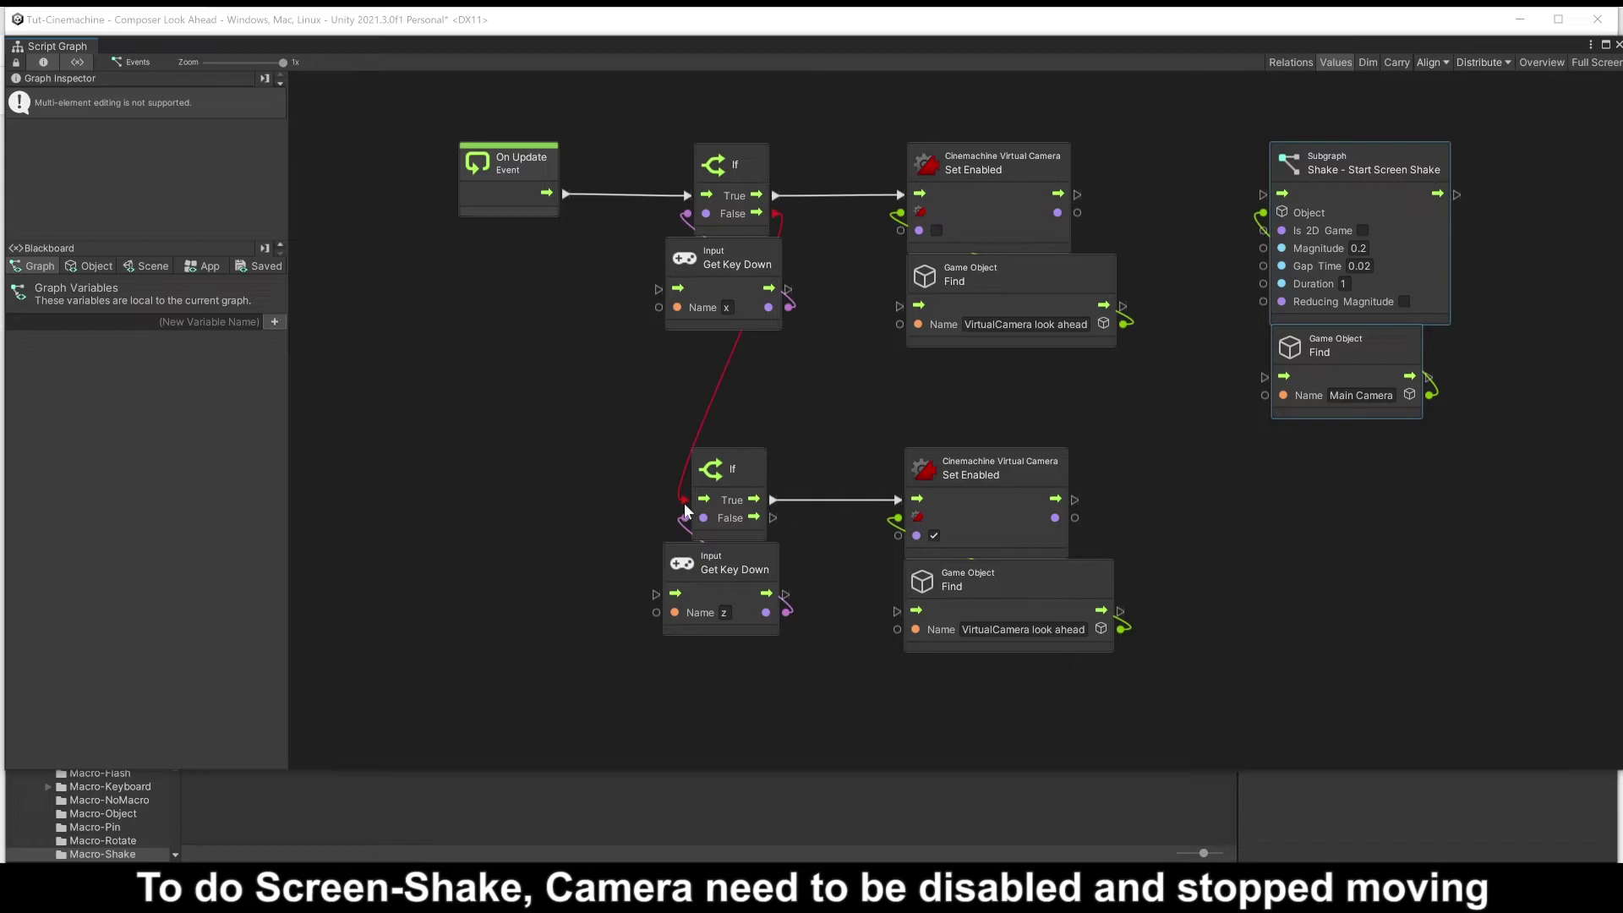
scroll(598, 507, "down", 4)
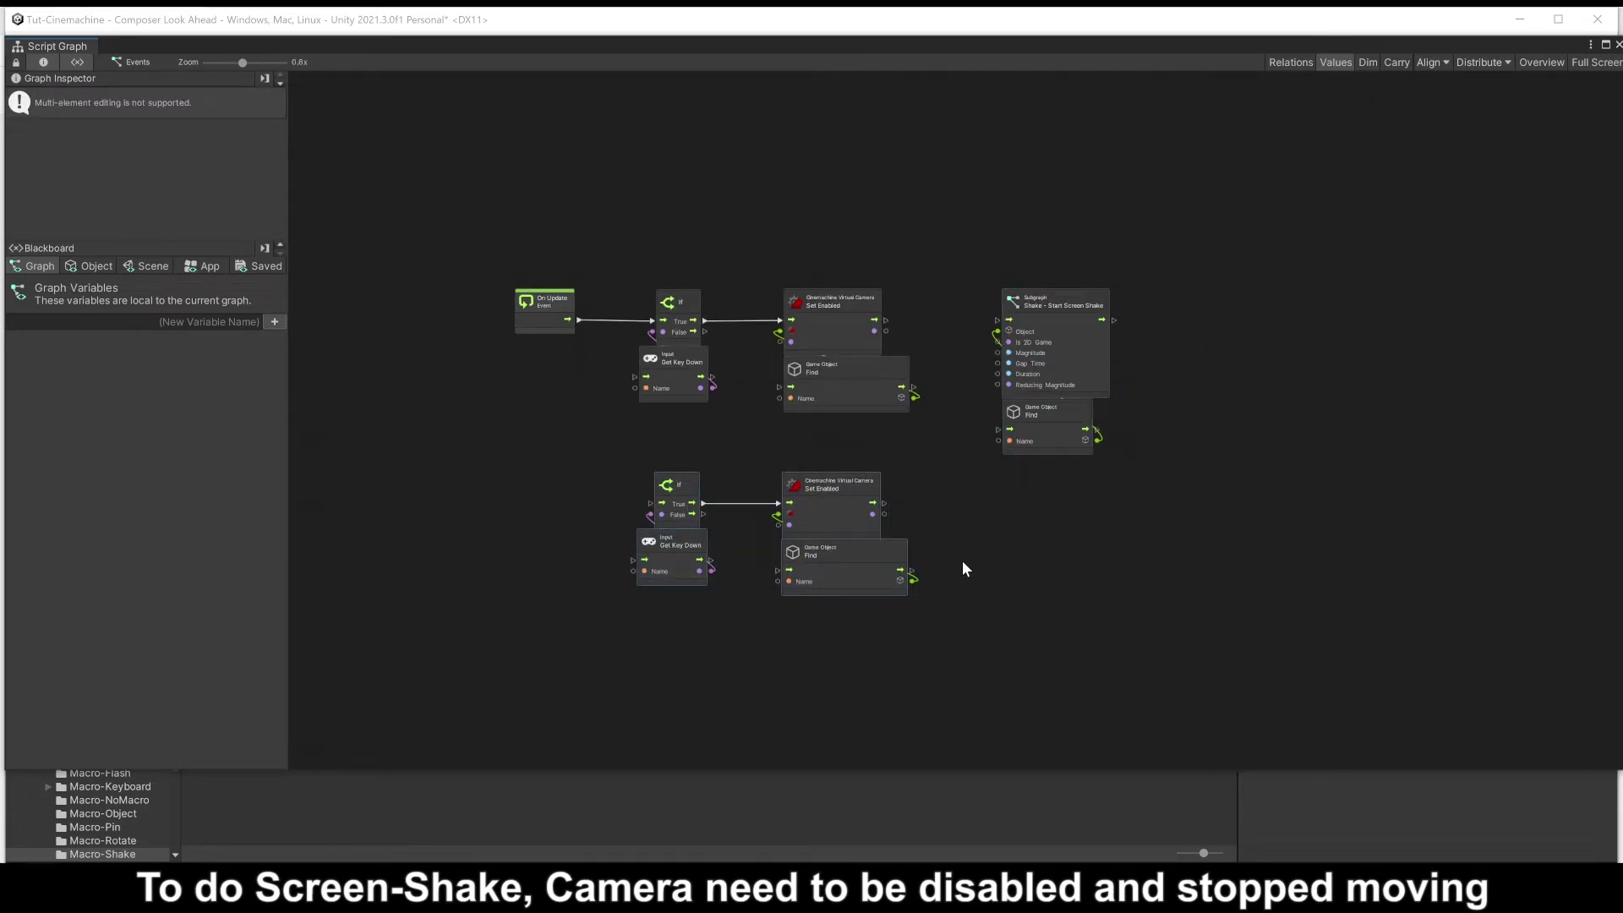
left_click(602, 626)
left_click_drag(700, 601, 565, 456)
key("Delete")
- Run the screen shake after Set Enabled disables the camera, with Reducing Magnitude enabled
scroll(1052, 560, "up", 4)
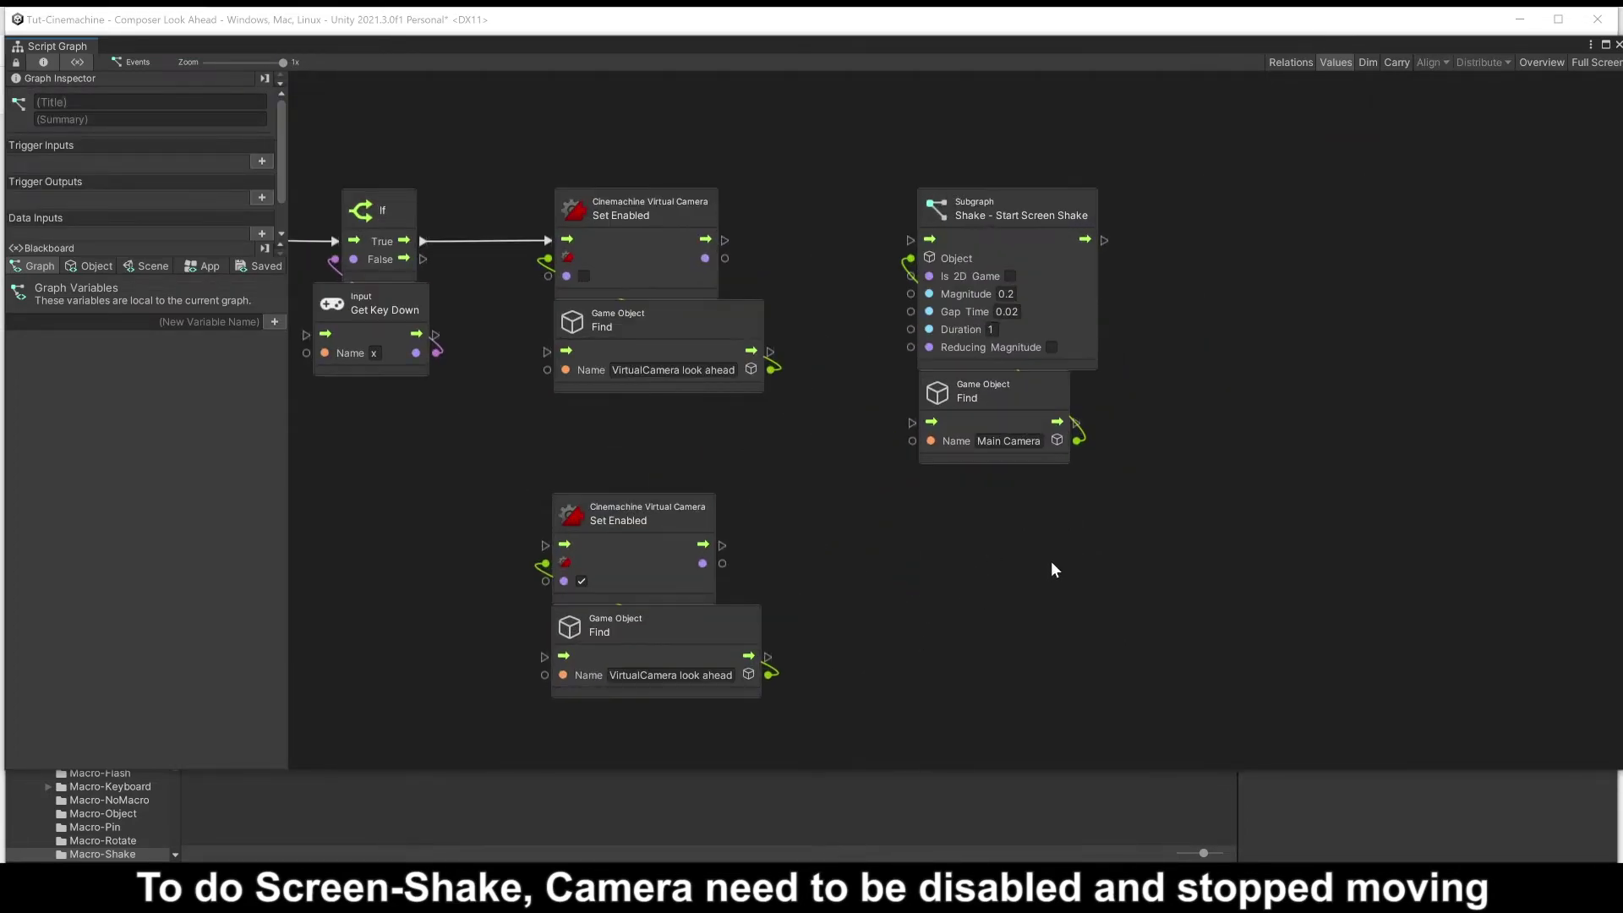
left_click_drag(724, 240, 910, 240)
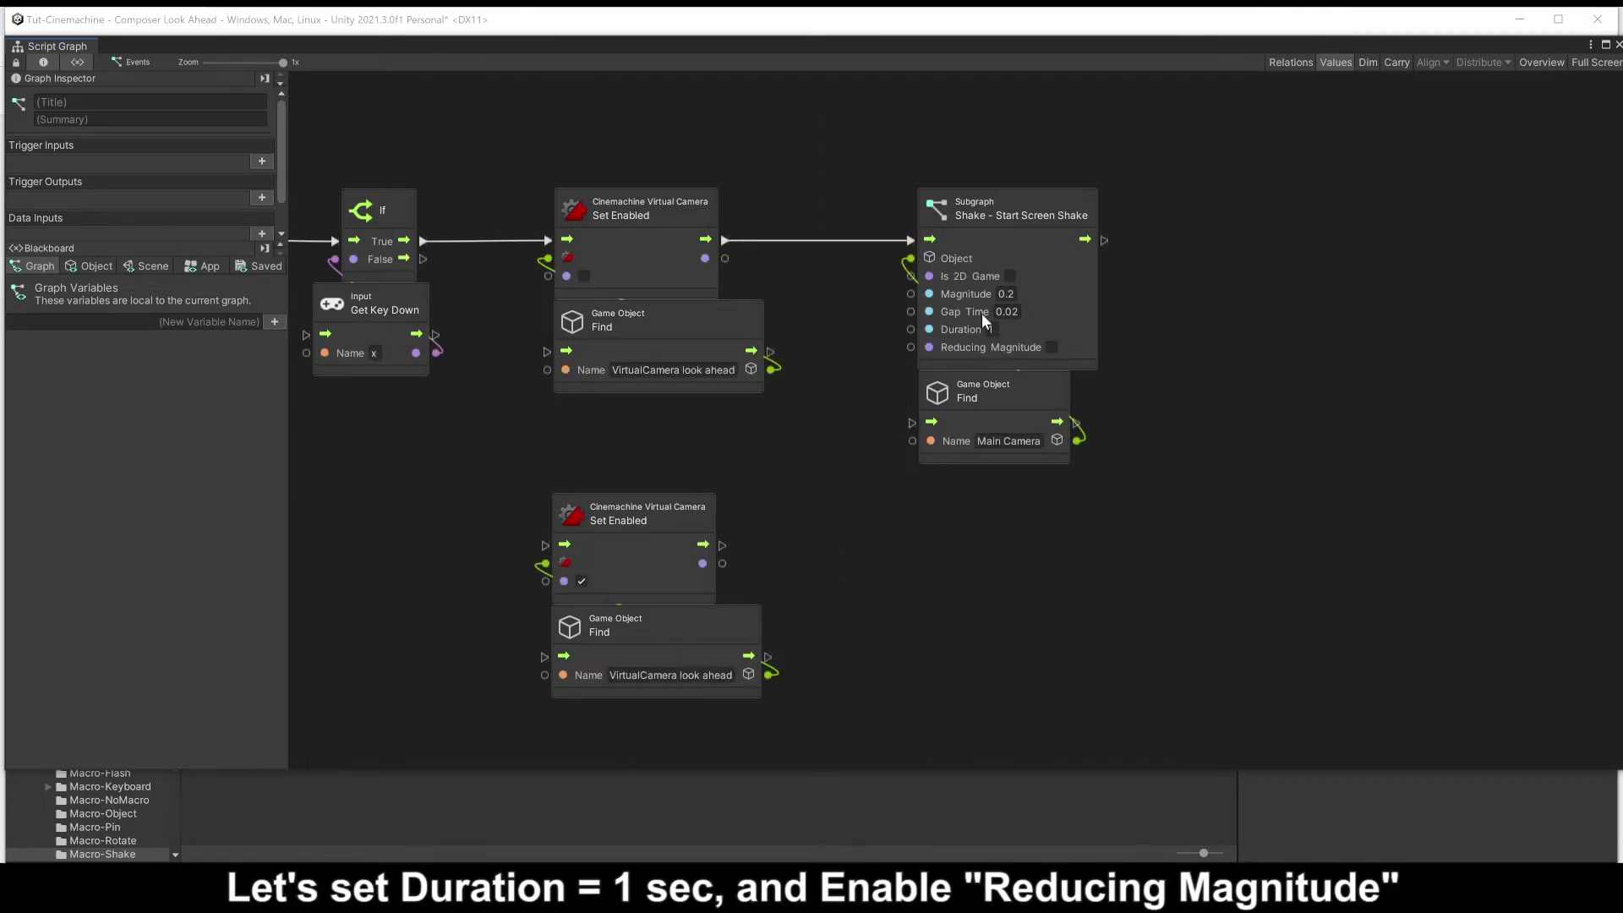
type("1")
left_click(1052, 347)
key("shift+space")
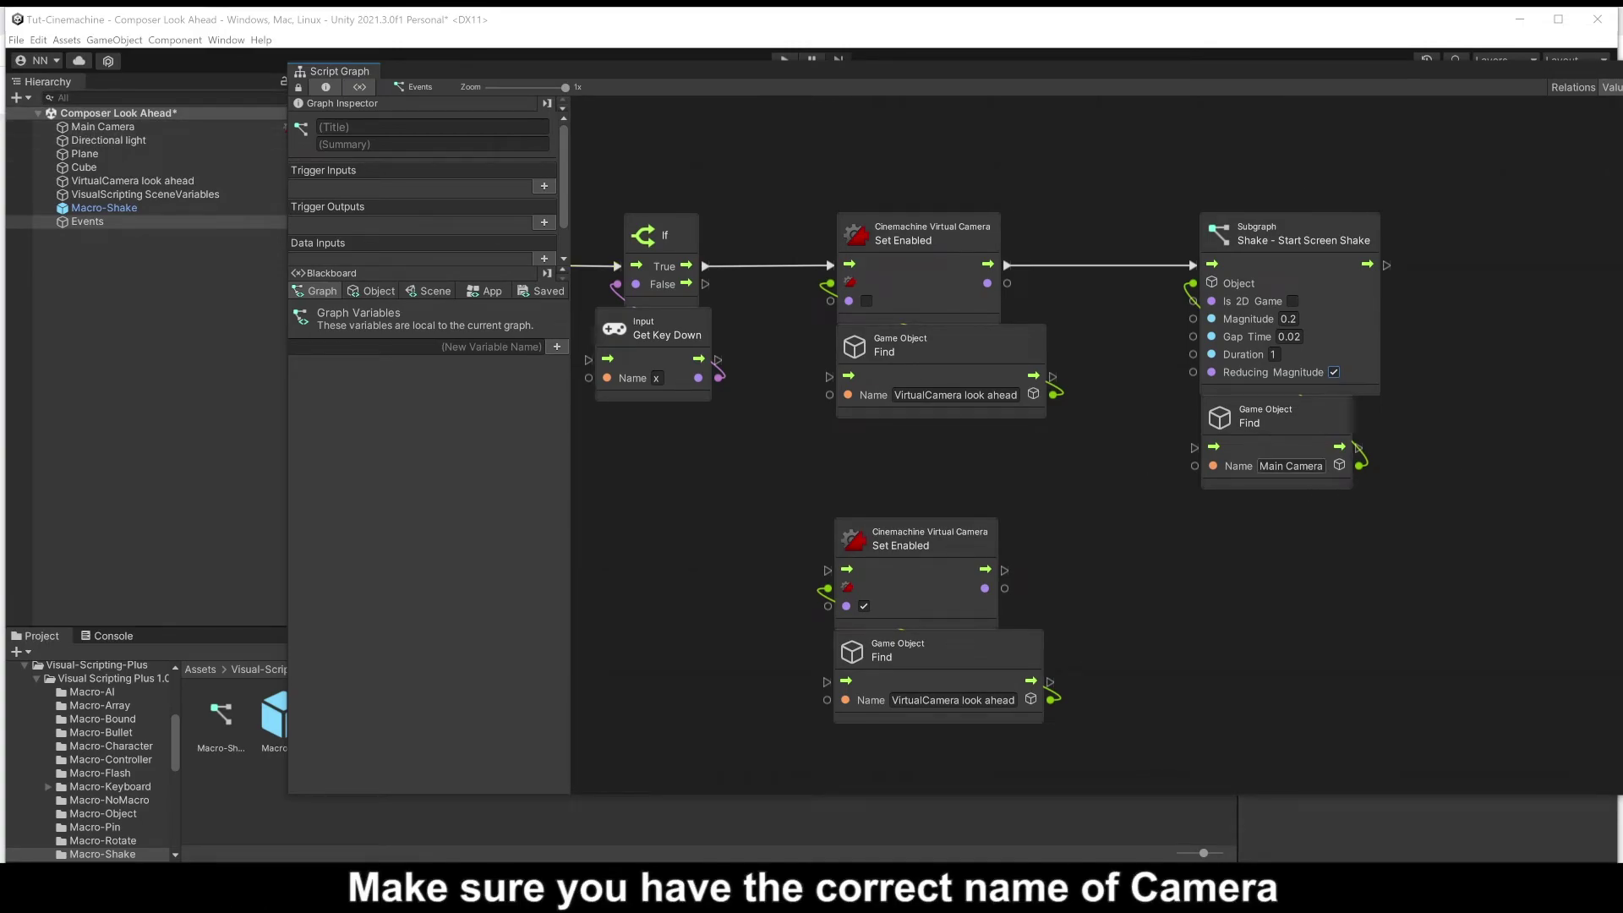
key("shift+space")
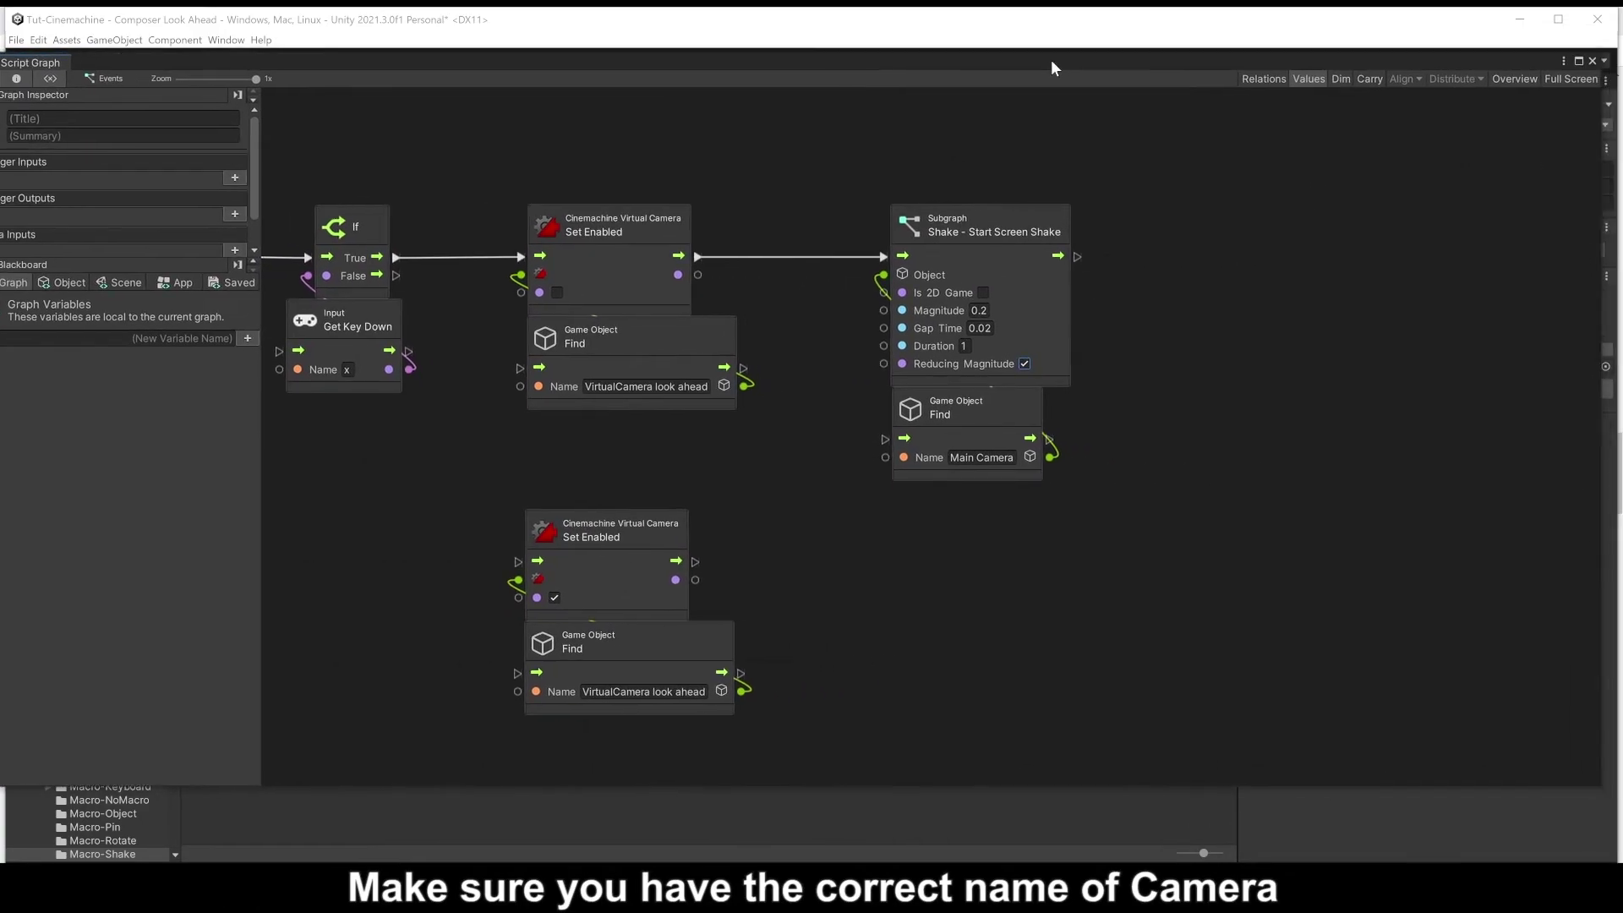
- Add a Timer node started by the shake subgraph's output
mouse_move(808, 735)
left_mouse_down()
mouse_move(495, 590)
mouse_move(1276, 343)
mouse_move(1489, 367)
left_mouse_up()
right_click(1080, 373)
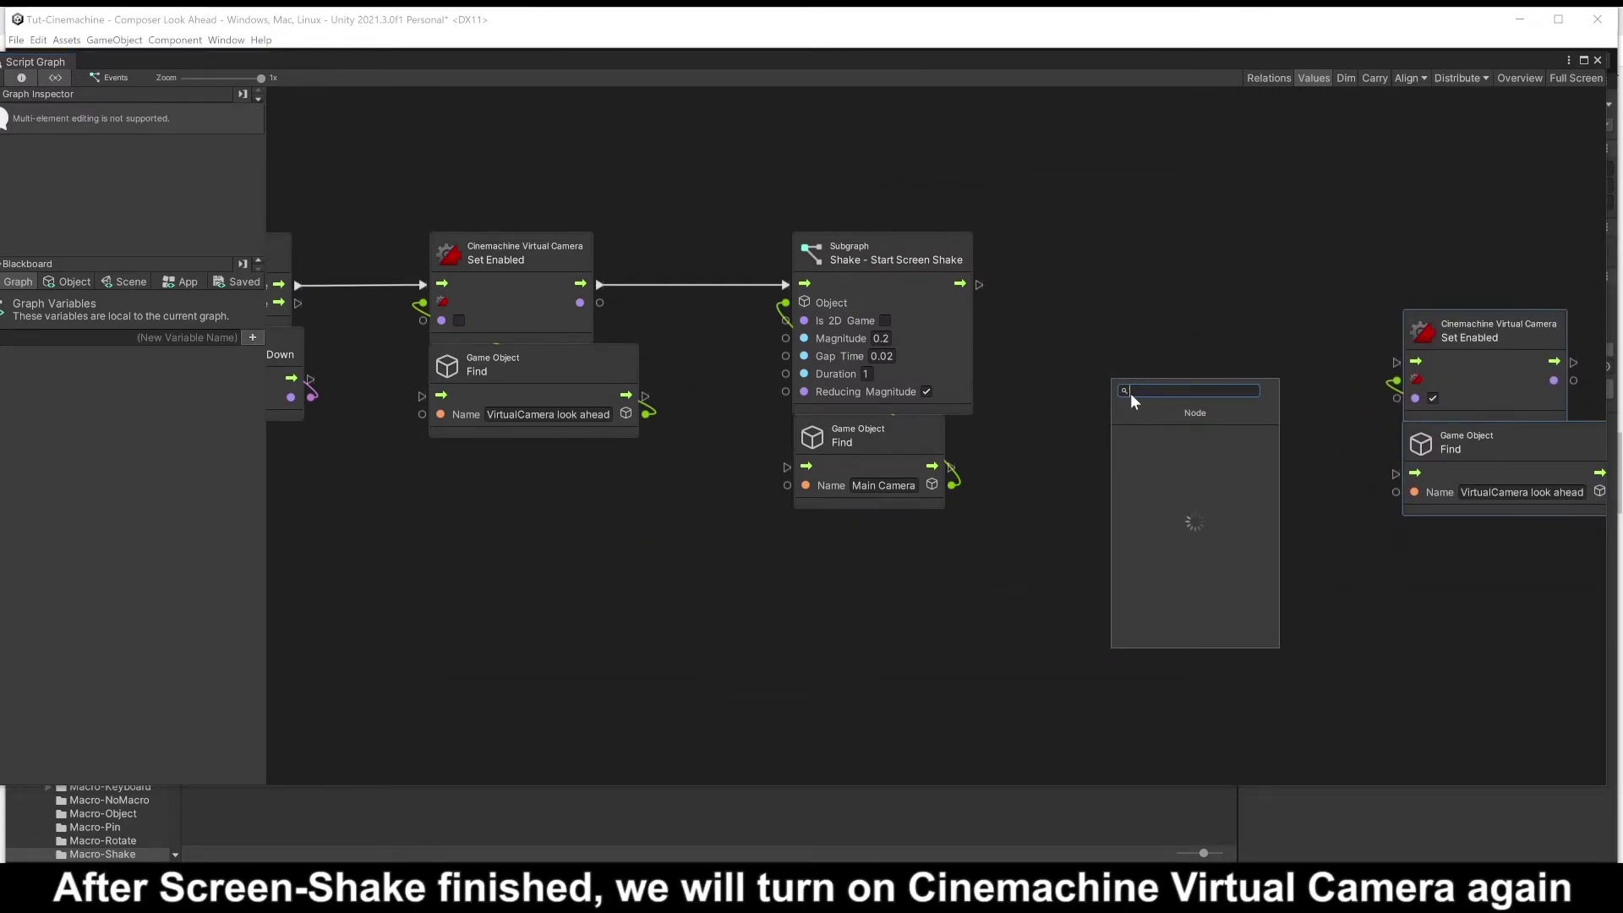
type("timer")
left_click(1151, 448)
left_click_drag(1162, 306, 1143, 267)
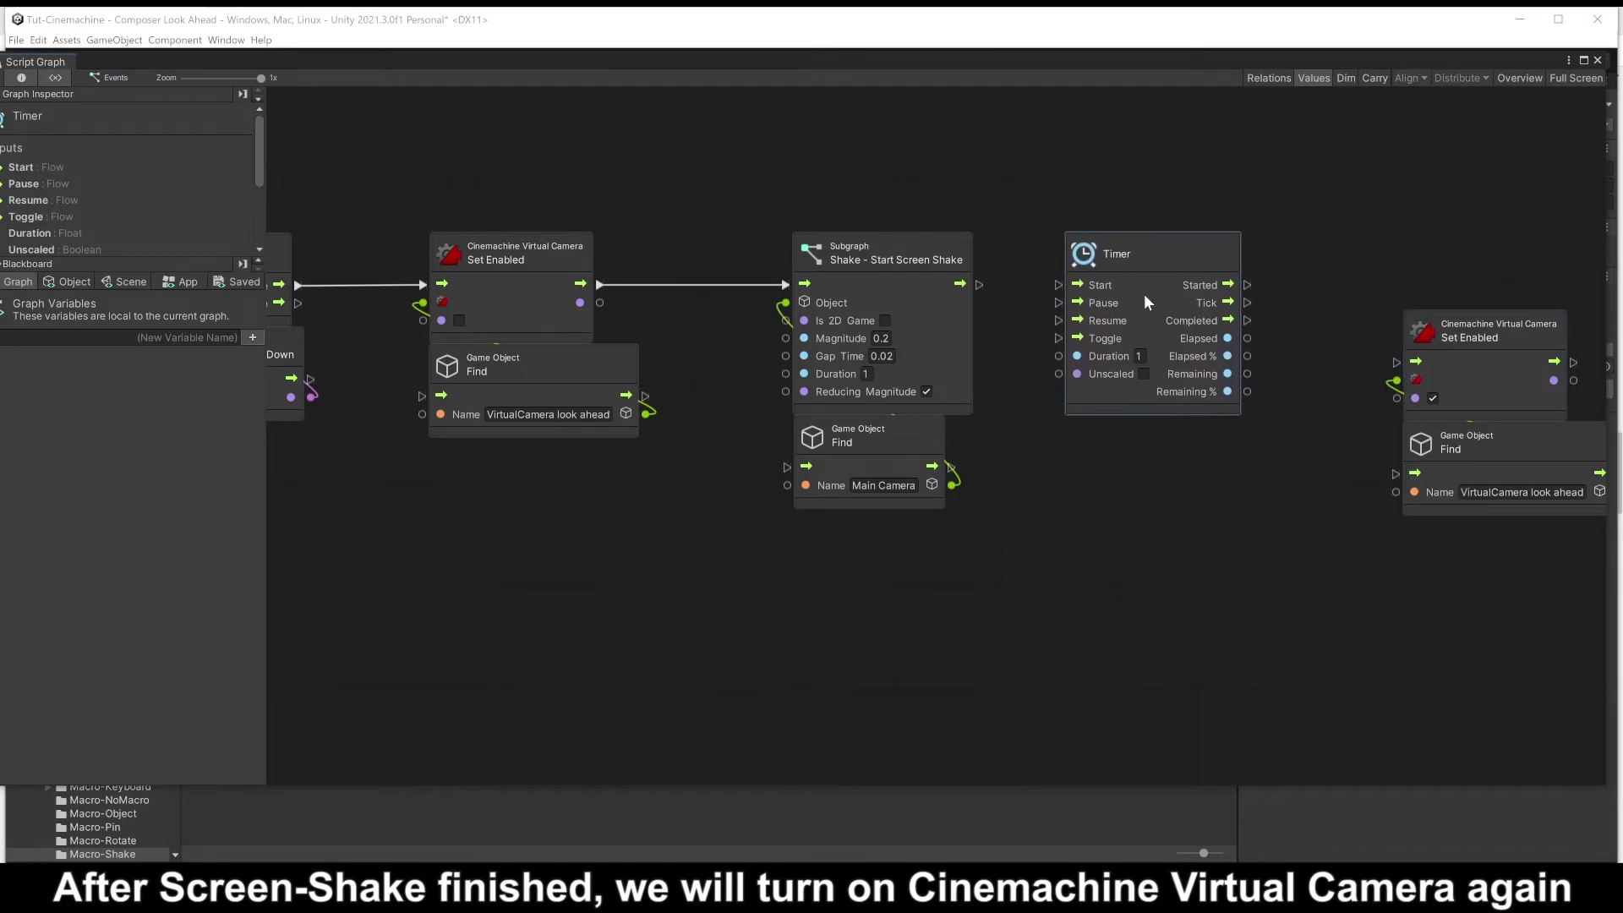
left_click_drag(979, 284, 1058, 286)
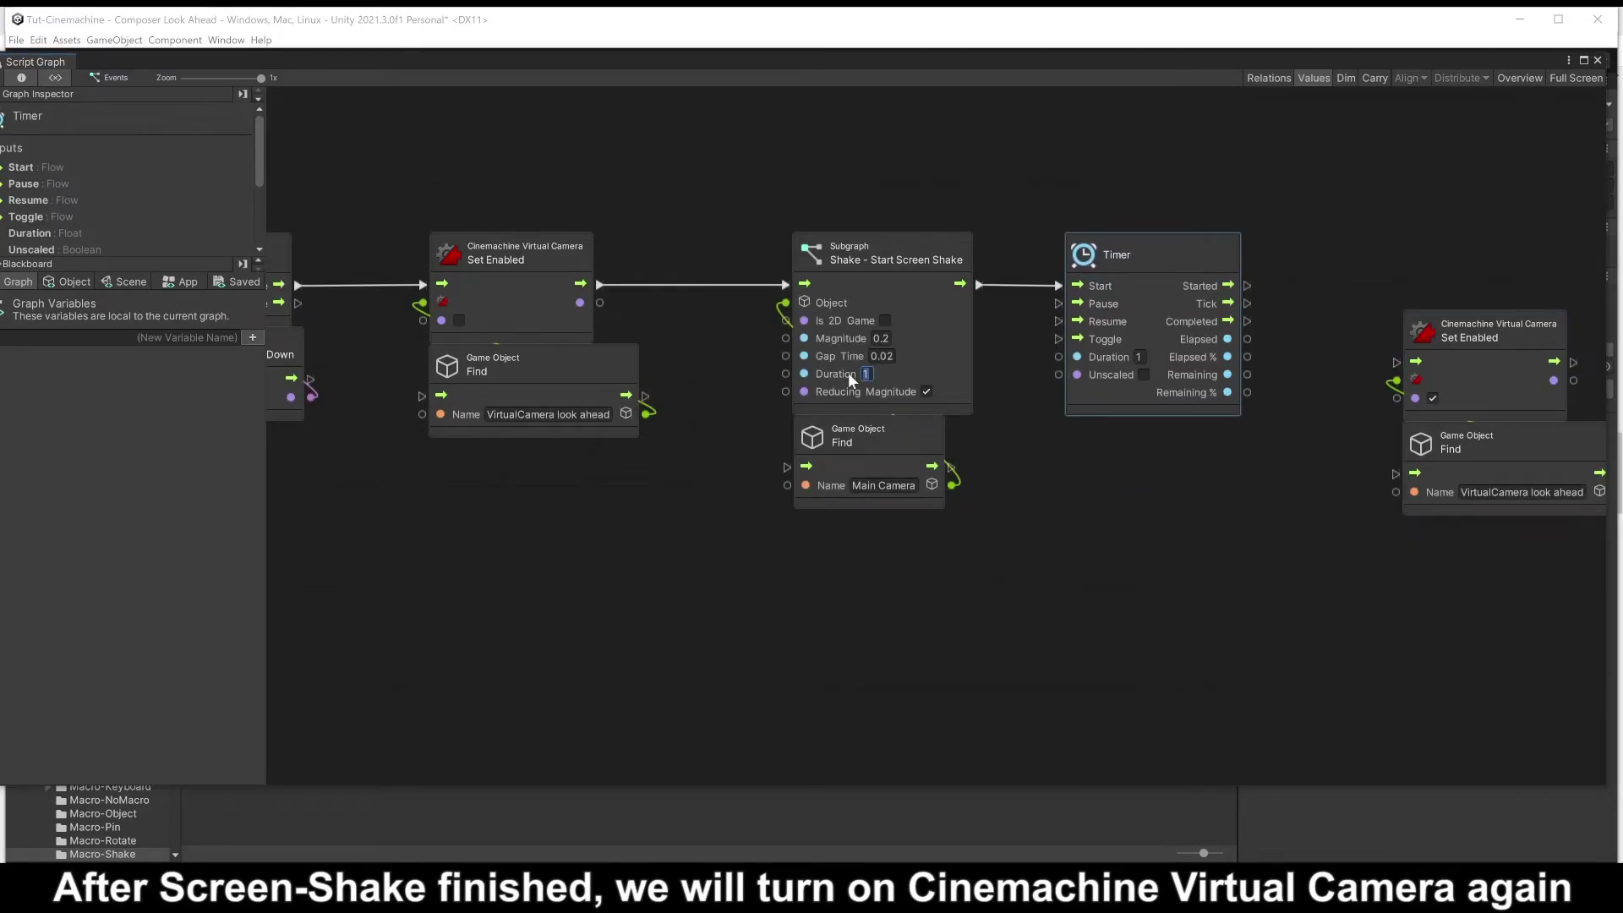
- Connect the Timer's Completed output to Set Enabled so the virtual camera is re-enabled
left_click(1073, 502)
middle_click_drag(1199, 495, 926, 477)
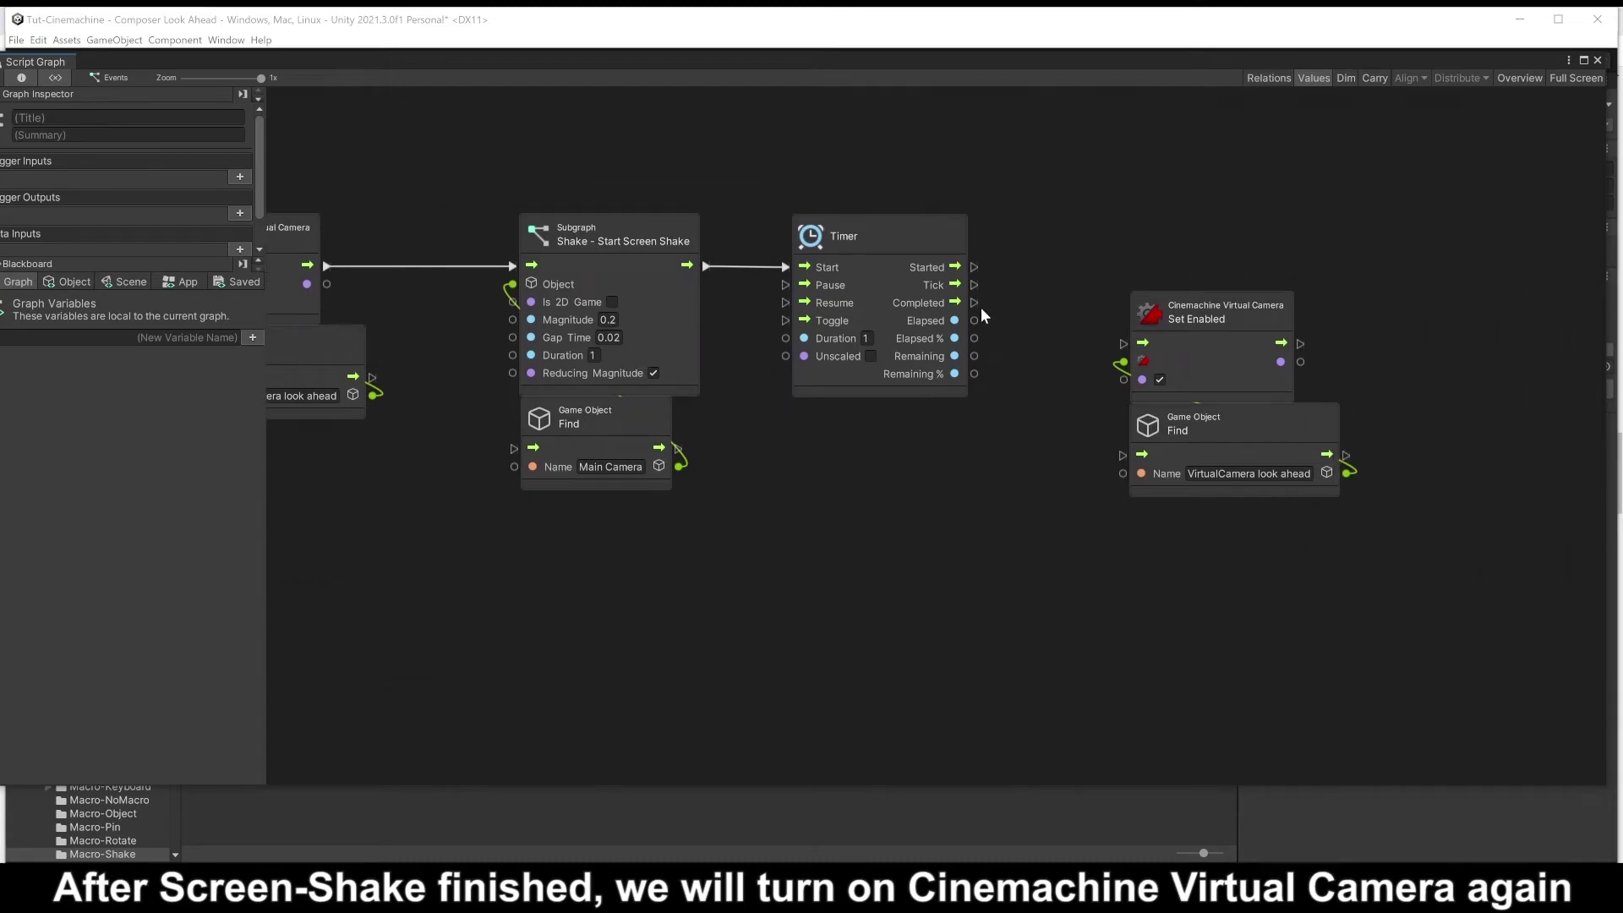
left_click_drag(973, 302, 1123, 343)
left_click_drag(1357, 596, 1173, 321)
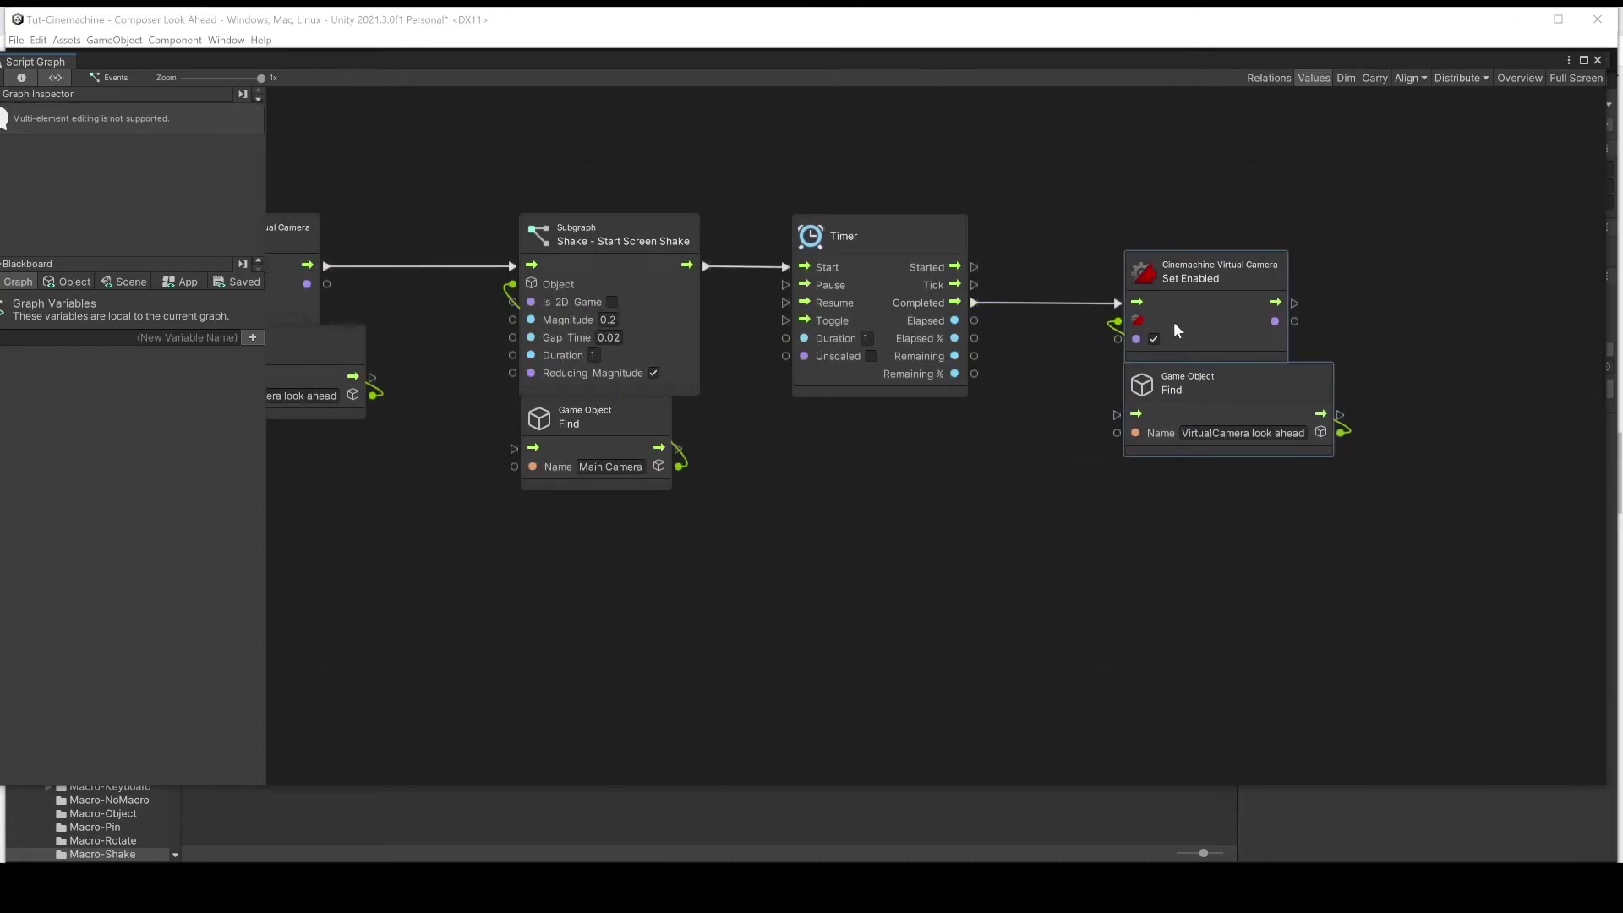
left_click(1012, 464)
middle_click_drag(1013, 465, 1131, 465)
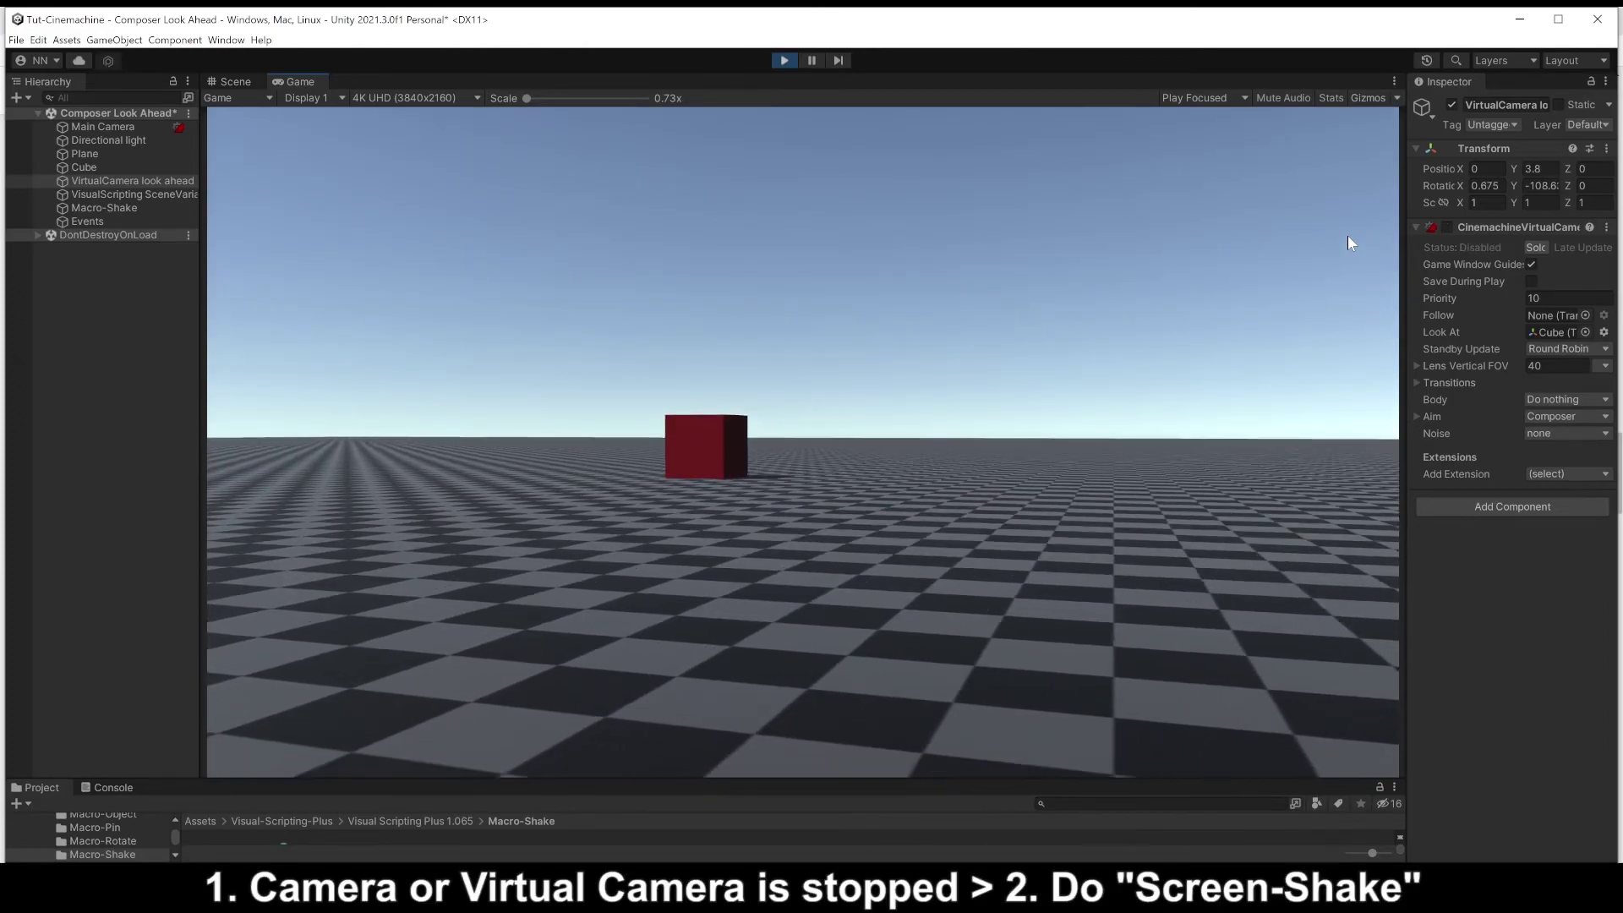
left_click(1444, 228)
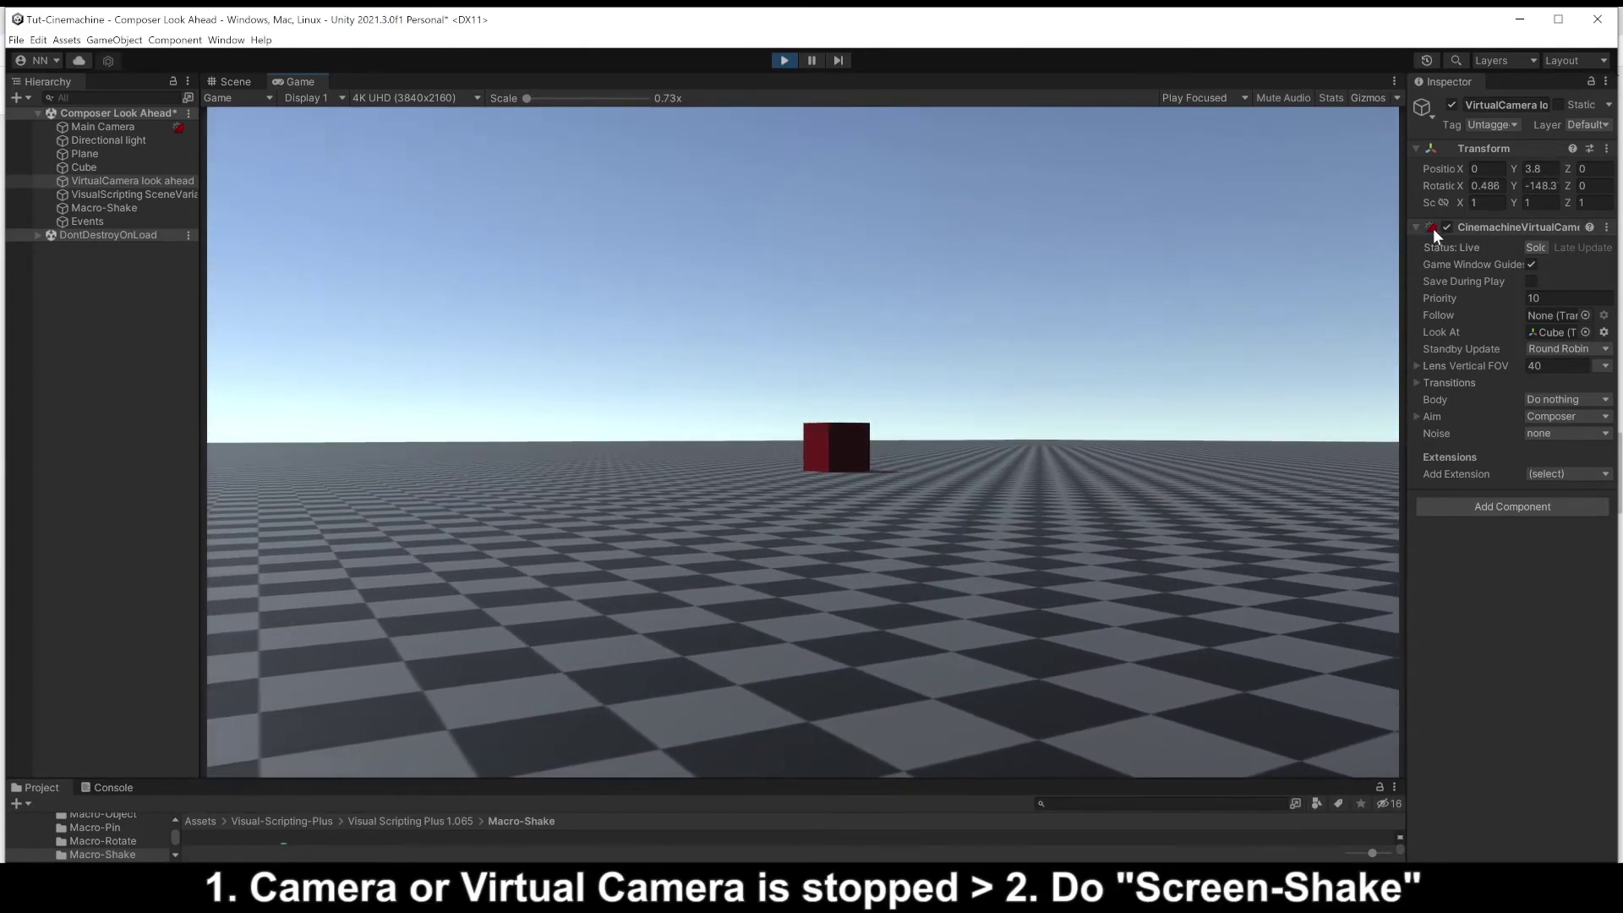
left_click(1446, 228)
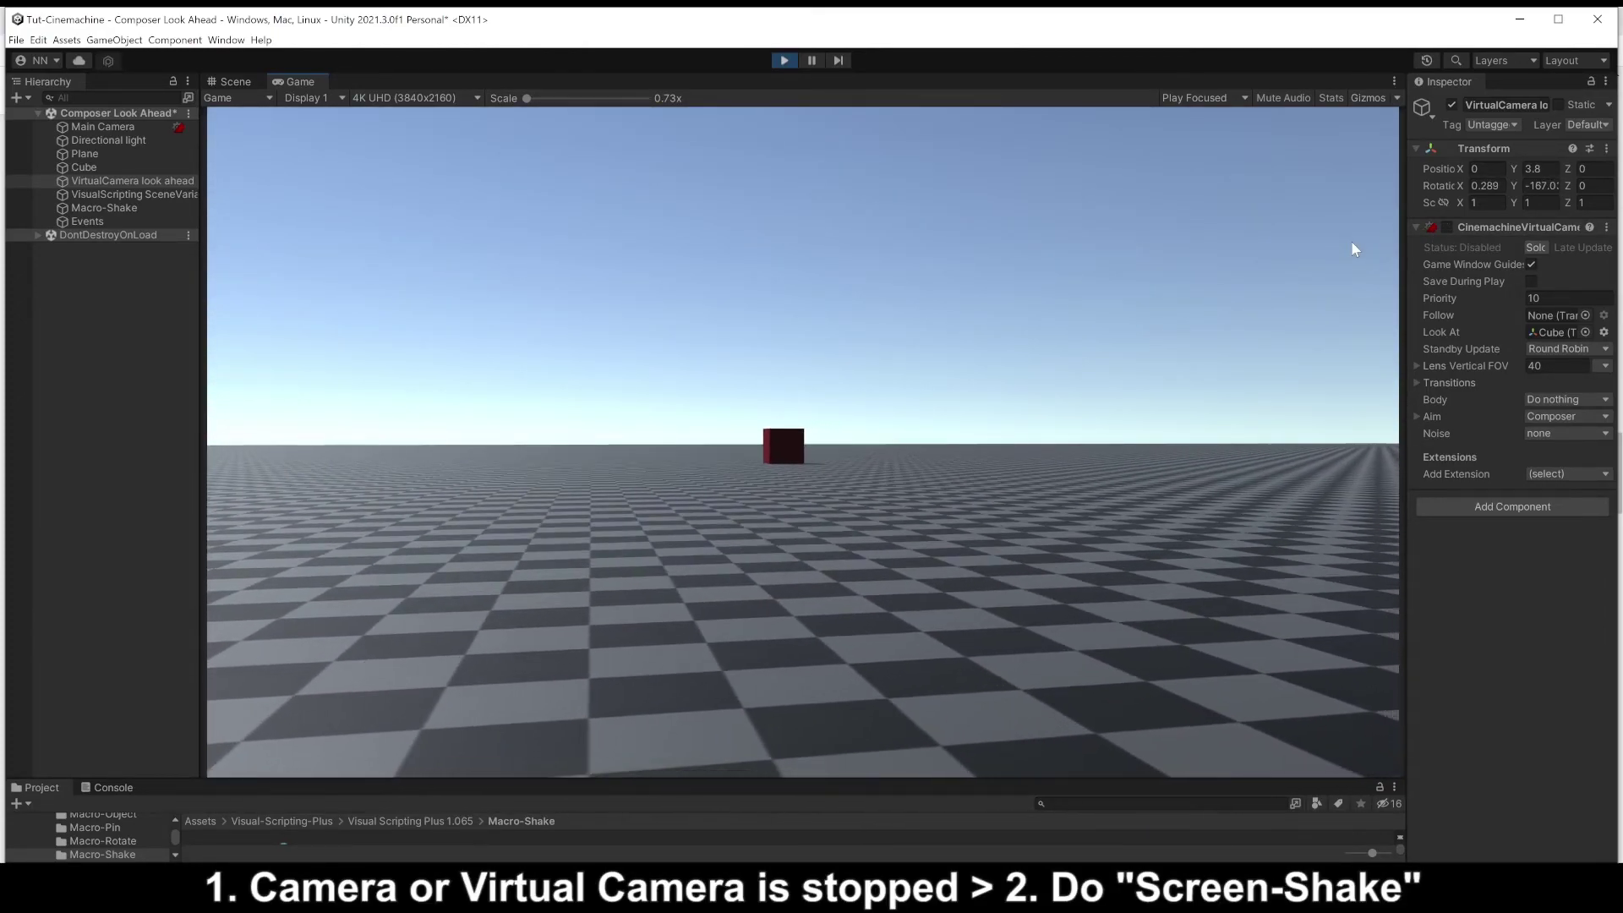